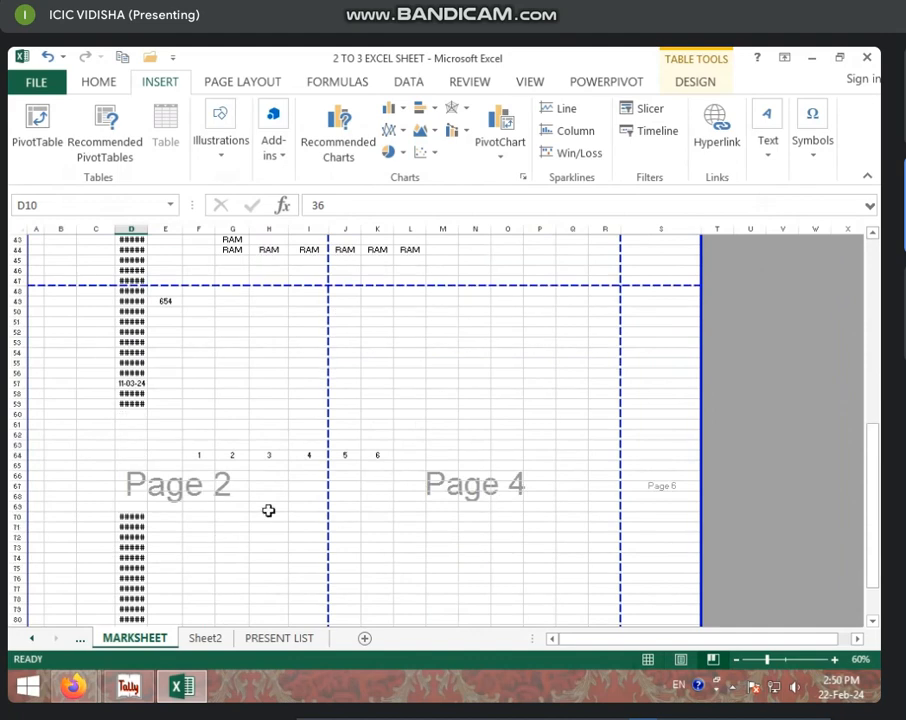
Step: Switch the marksheet to Page Layout view so it shows as printed pages
{"action": "scroll", "coordinate": [266, 506], "scroll_direction": "up", "scroll_amount": 10}
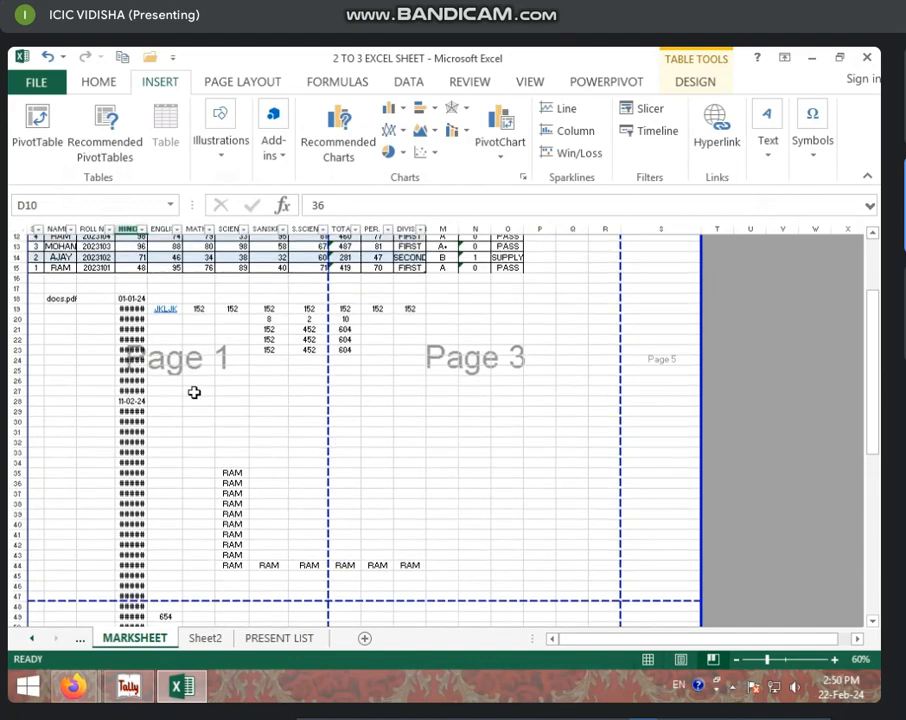
{"action": "scroll", "coordinate": [194, 392], "scroll_direction": "up", "scroll_amount": 4}
{"action": "scroll", "coordinate": [230, 471], "scroll_direction": "down", "scroll_amount": 4}
{"action": "scroll", "coordinate": [195, 495], "scroll_direction": "down", "scroll_amount": 10}
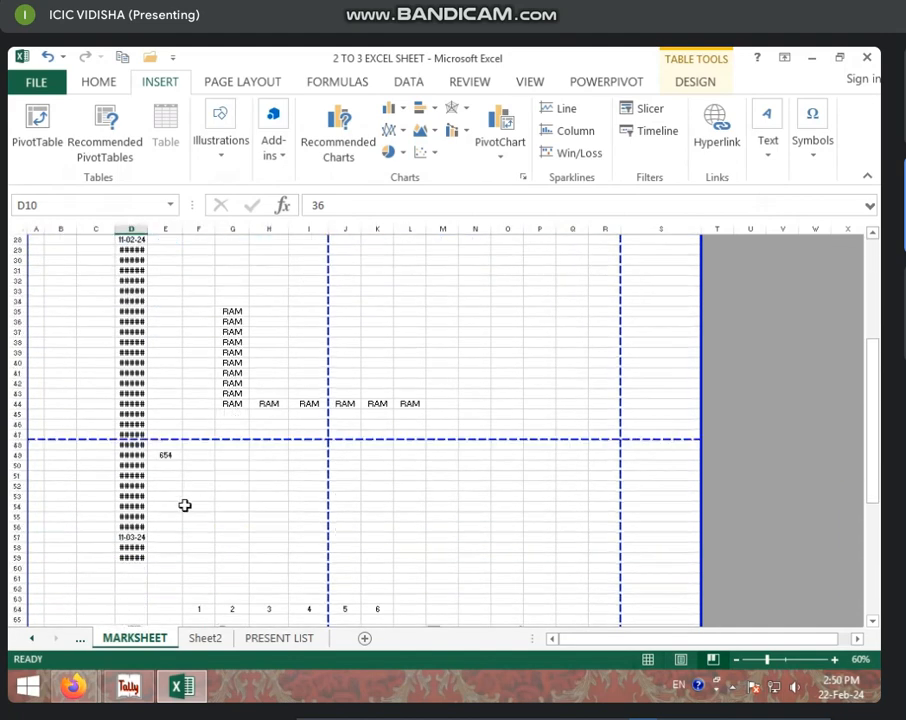
{"action": "scroll", "coordinate": [483, 403], "scroll_direction": "up", "scroll_amount": 8}
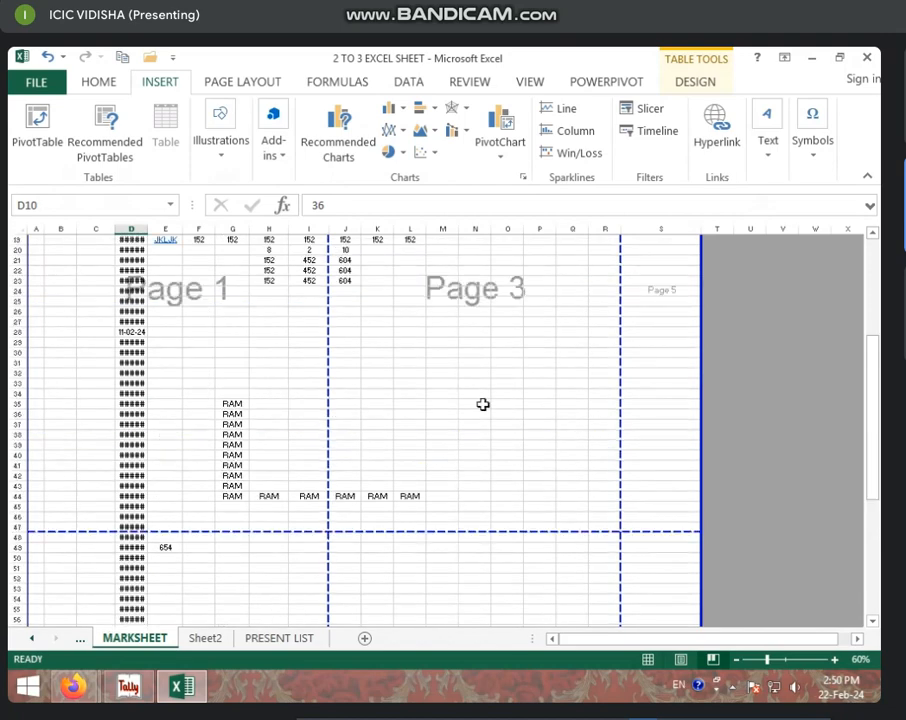
{"action": "scroll", "coordinate": [505, 400], "scroll_direction": "down", "scroll_amount": 8}
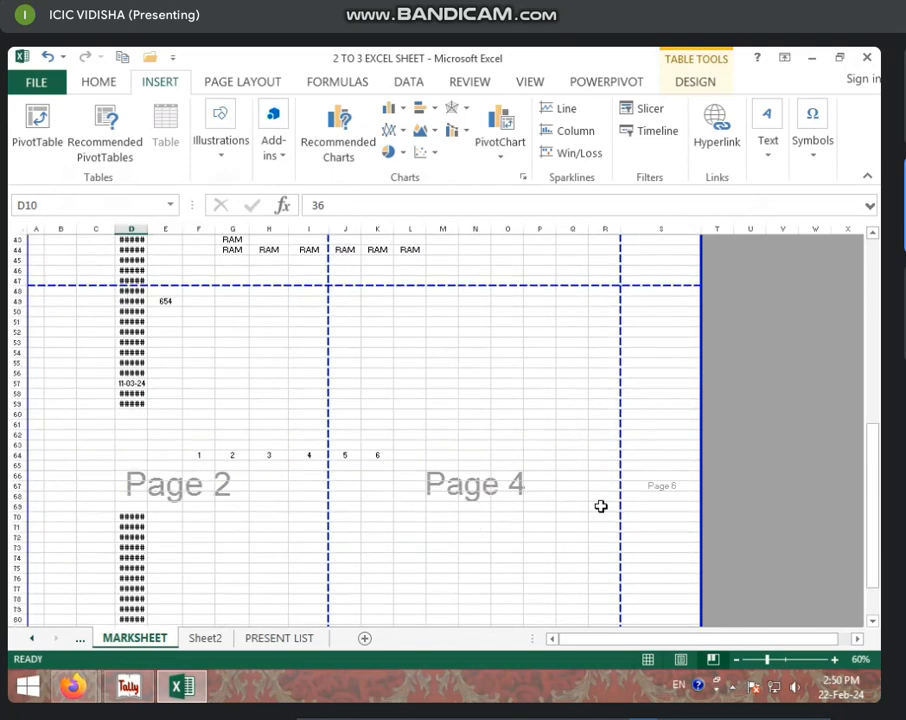
{"action": "scroll", "coordinate": [651, 432], "scroll_direction": "up", "scroll_amount": 10}
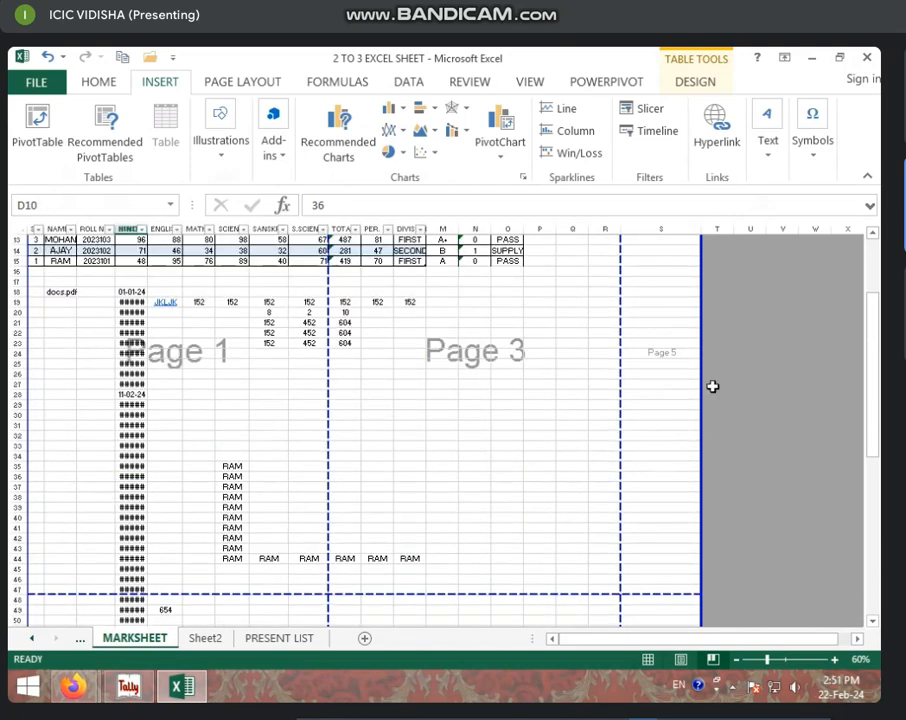
{"action": "scroll", "coordinate": [694, 538], "scroll_direction": "down", "scroll_amount": 9}
{"action": "scroll", "coordinate": [693, 563], "scroll_direction": "down", "scroll_amount": 3}
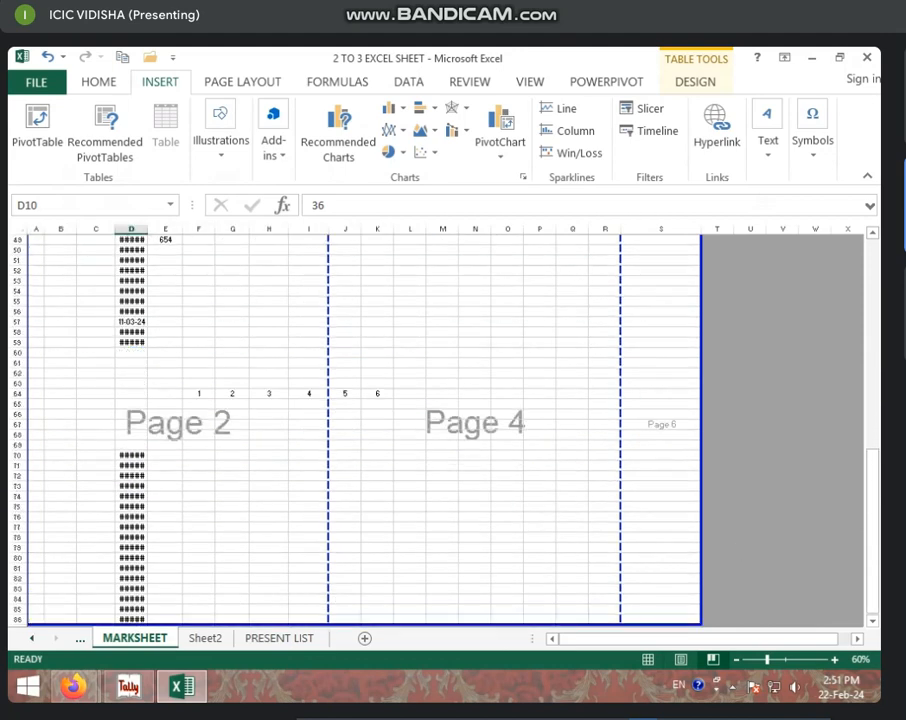
{"action": "scroll", "coordinate": [814, 434], "scroll_direction": "up", "scroll_amount": 7}
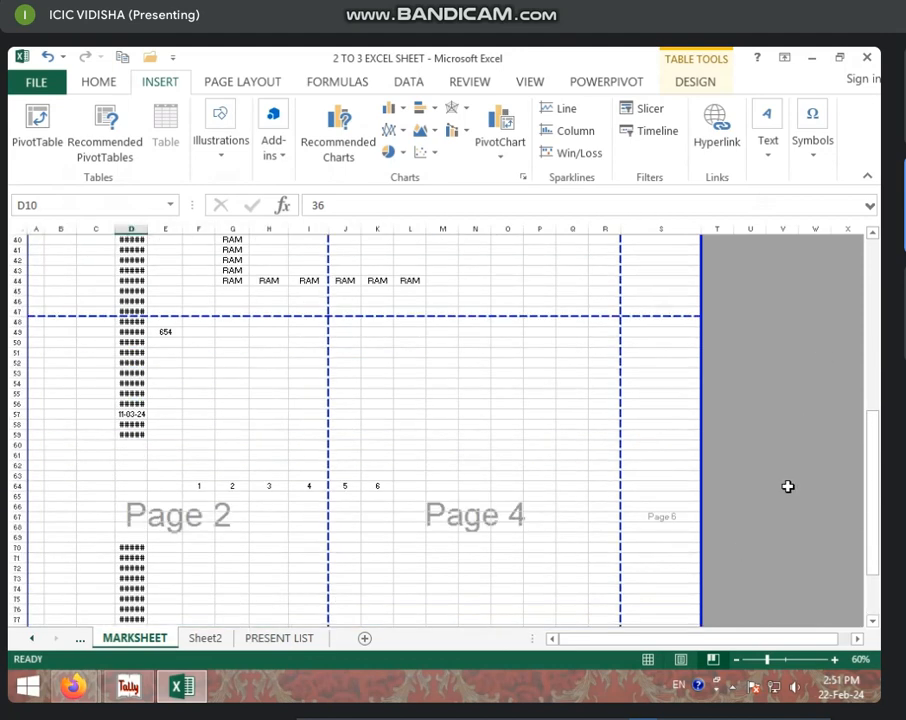
{"action": "left_click", "coordinate": [681, 659]}
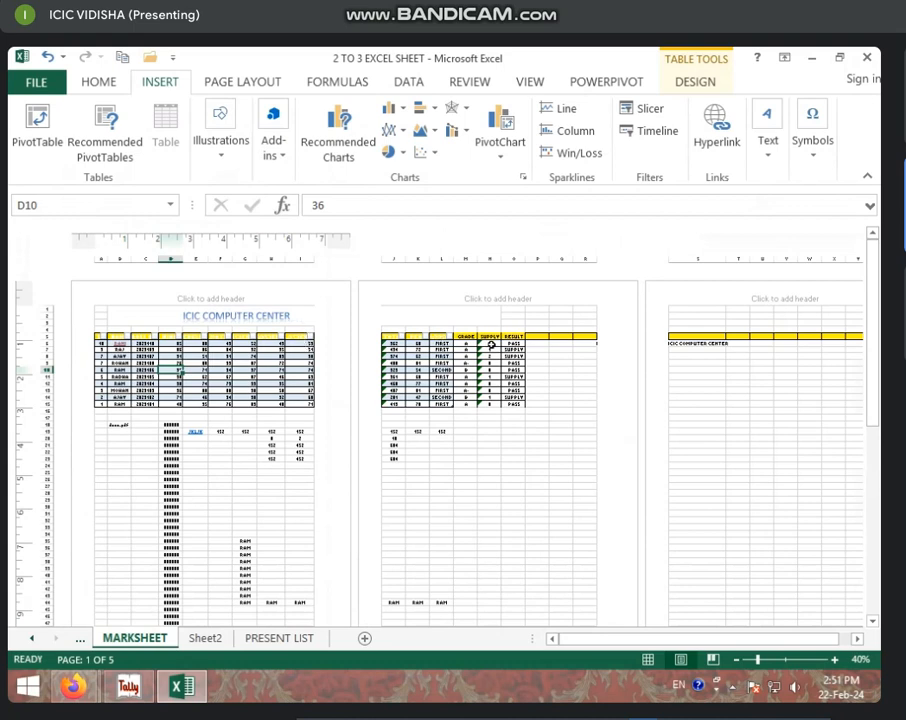
Step: Browse cells across the laid-out pages, then bring up the 5-page print preview
{"action": "left_click", "coordinate": [155, 397]}
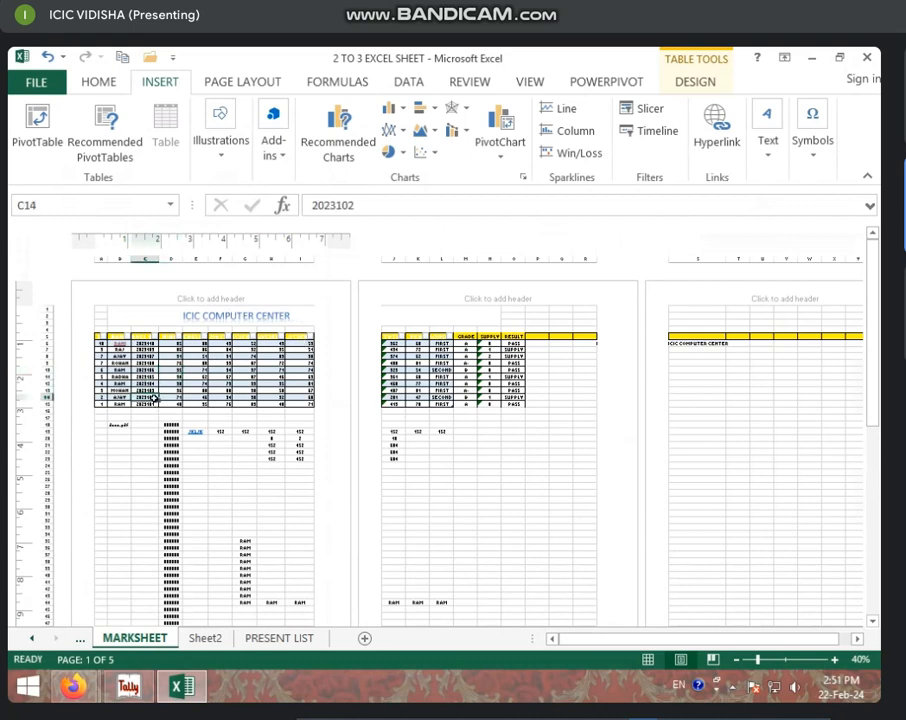
{"action": "left_click", "coordinate": [513, 397]}
{"action": "left_click", "coordinate": [753, 397]}
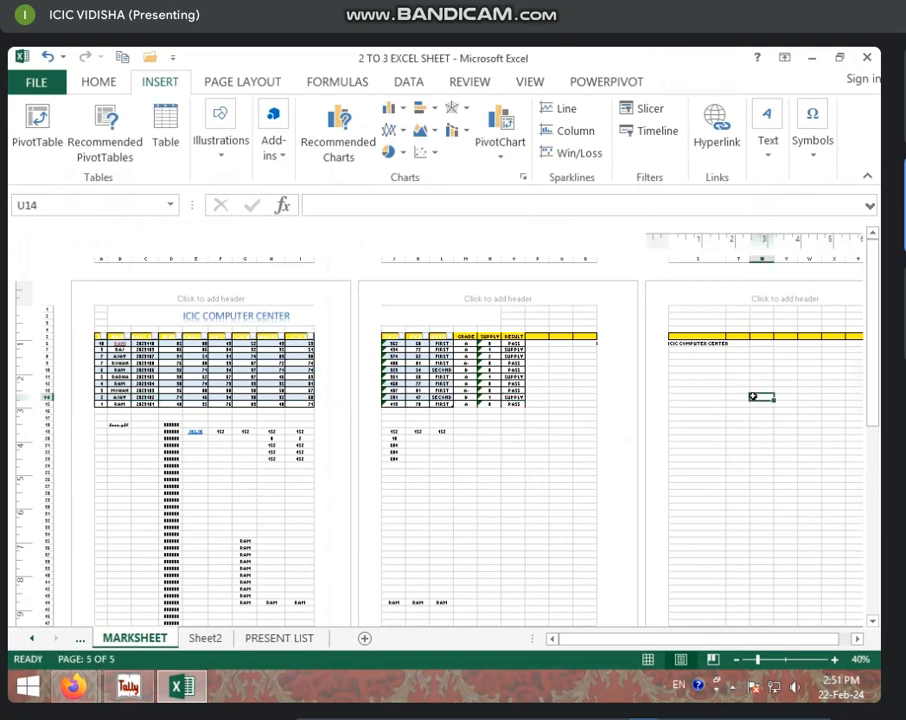
{"action": "scroll", "coordinate": [230, 440], "scroll_direction": "down", "scroll_amount": 2}
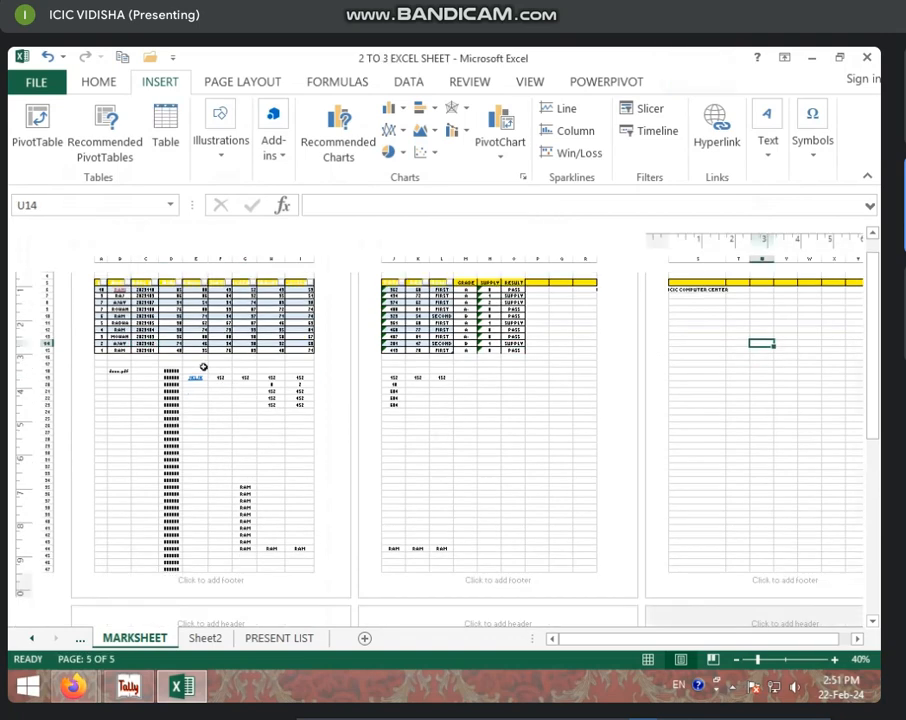
{"action": "scroll", "coordinate": [203, 367], "scroll_direction": "down", "scroll_amount": 3}
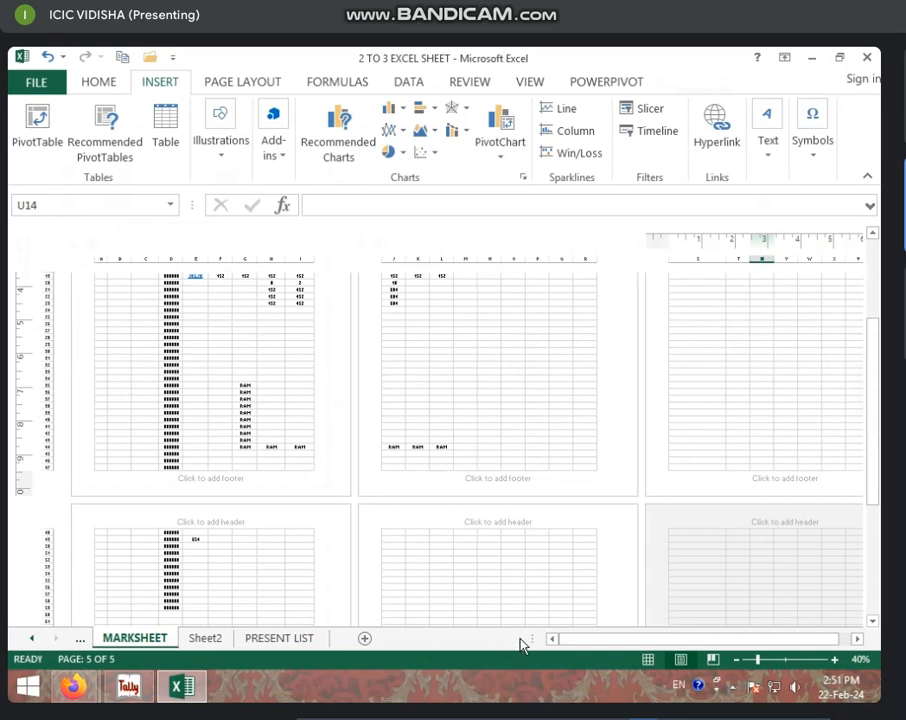
{"action": "scroll", "coordinate": [384, 592], "scroll_direction": "up", "scroll_amount": 5}
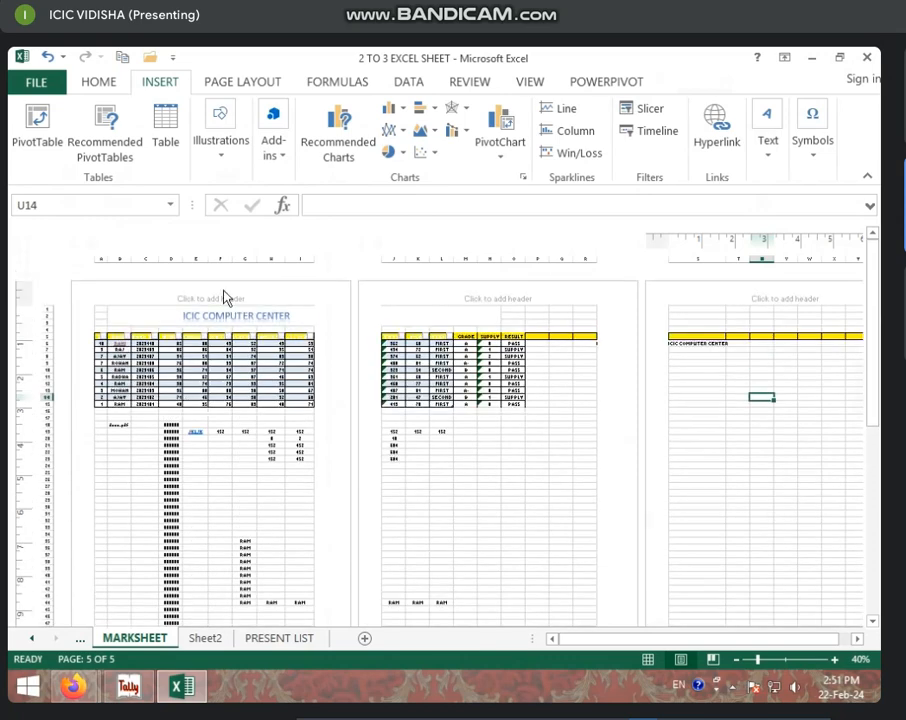
{"action": "scroll", "coordinate": [216, 590], "scroll_direction": "down", "scroll_amount": 3}
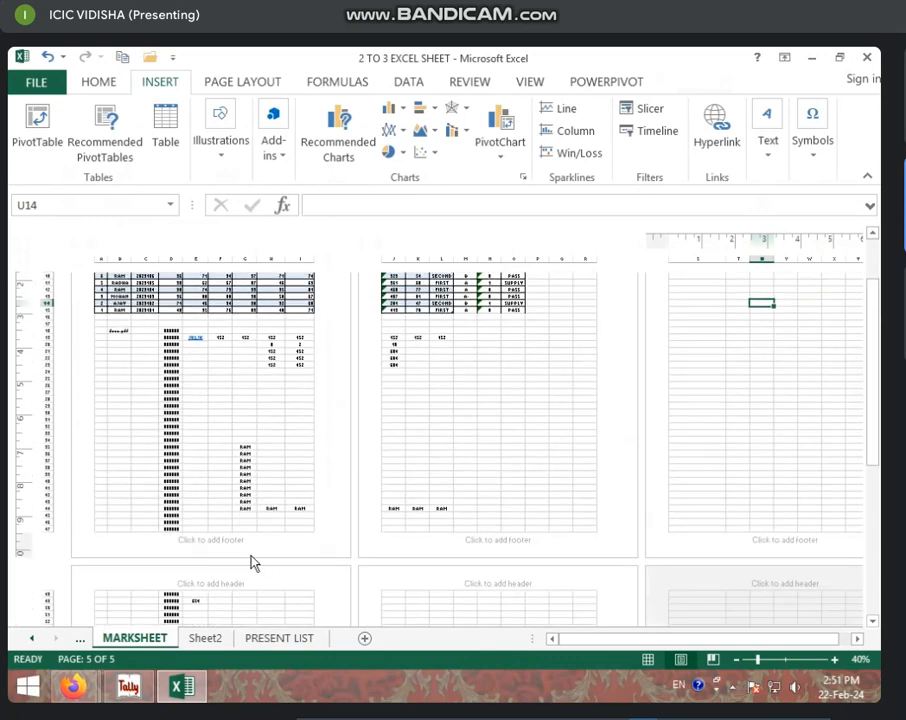
{"action": "key", "text": "ctrl+p"}
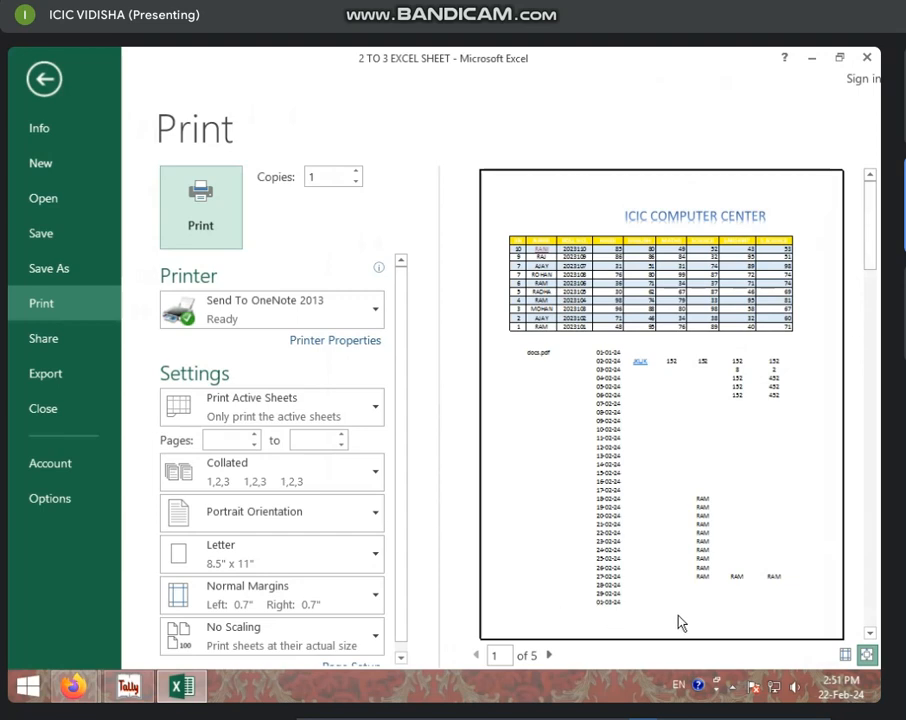
Step: Exit the print preview and return to the Normal worksheet view
{"action": "left_click", "coordinate": [44, 79]}
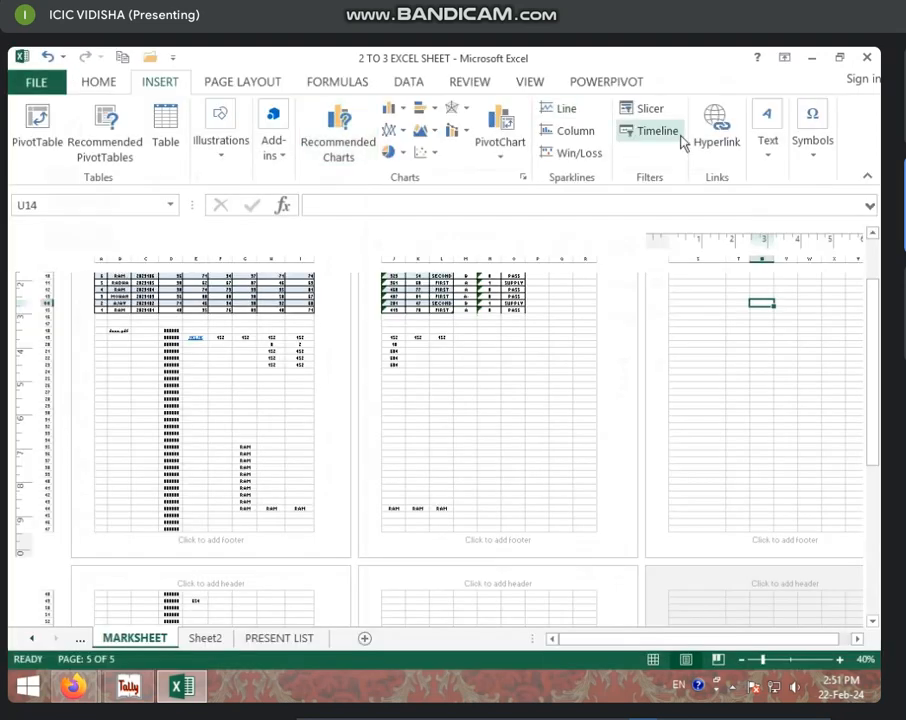
{"action": "left_click", "coordinate": [652, 660]}
Step: Insert a page header with ICIC COMPUTER CENTER centred and VIDISHA on the right
{"action": "scroll", "coordinate": [275, 435], "scroll_direction": "up", "scroll_amount": 3}
{"action": "left_click", "coordinate": [330, 437]}
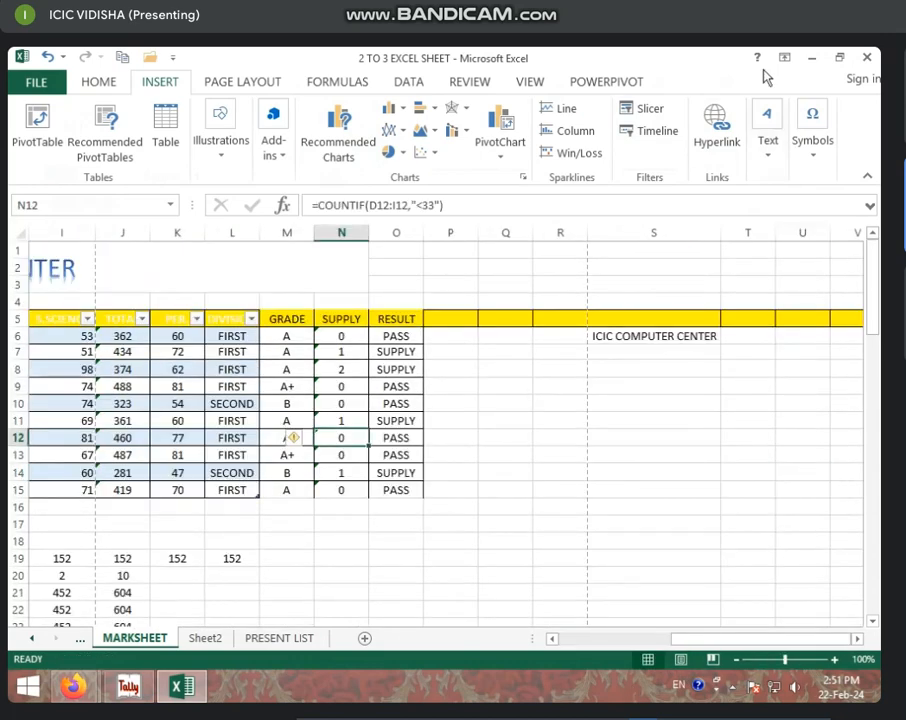
{"action": "left_click", "coordinate": [765, 145]}
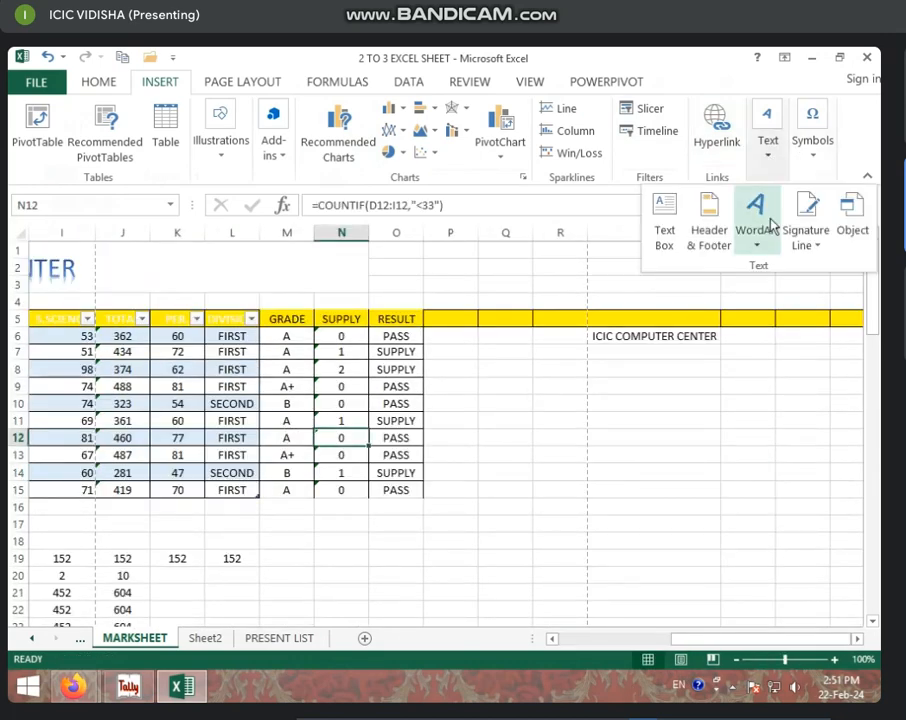
{"action": "left_click", "coordinate": [712, 238]}
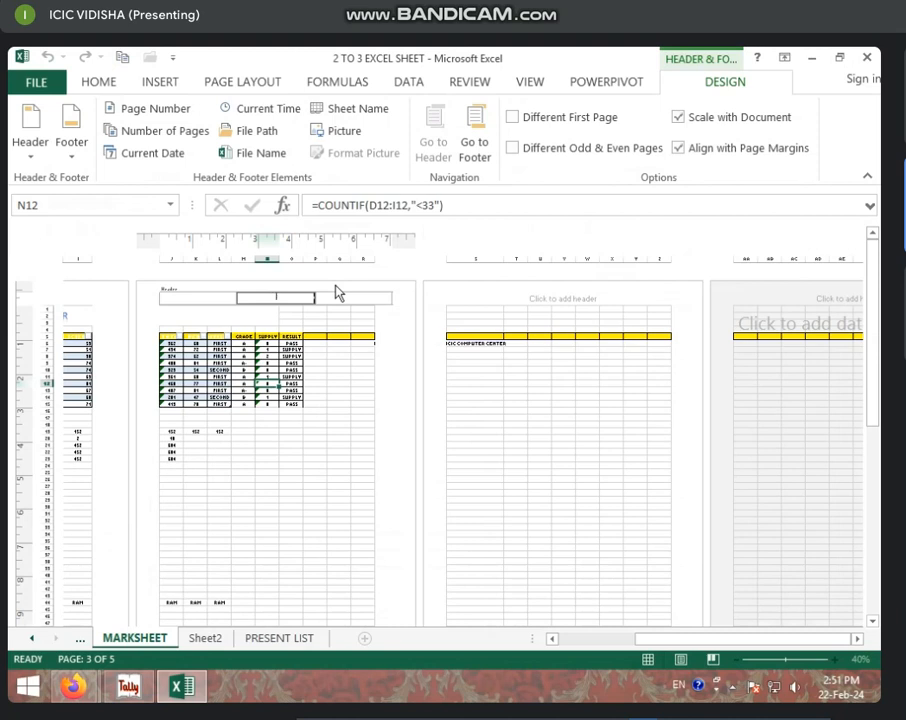
{"action": "type", "text": "ICIC COMPUTER CENTER N"}
{"action": "left_click", "coordinate": [347, 296]}
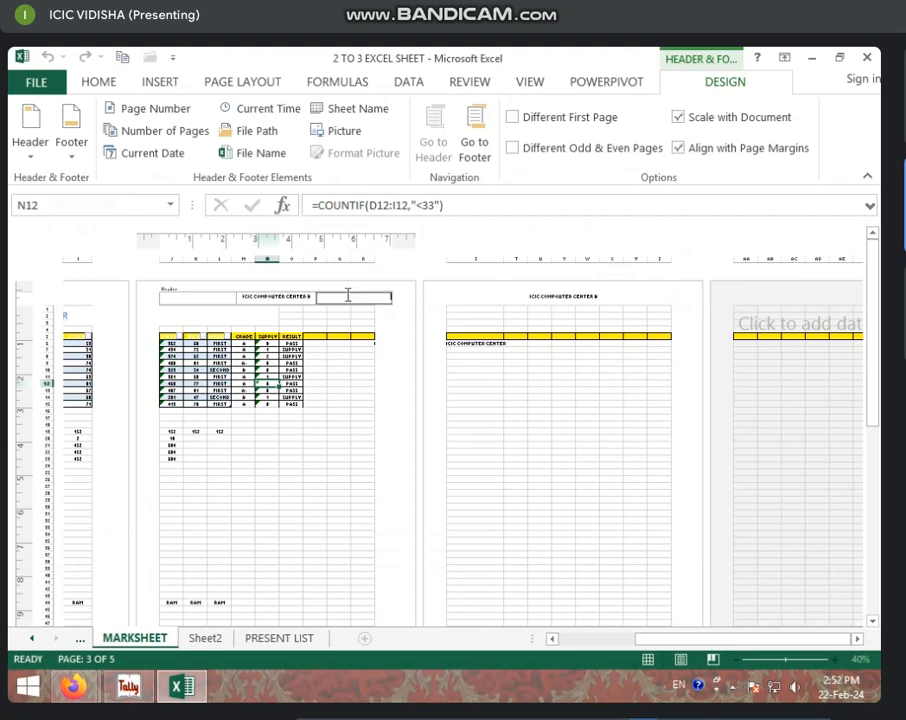
{"action": "left_click", "coordinate": [178, 299]}
{"action": "left_click", "coordinate": [381, 303]}
{"action": "left_click", "coordinate": [563, 404]}
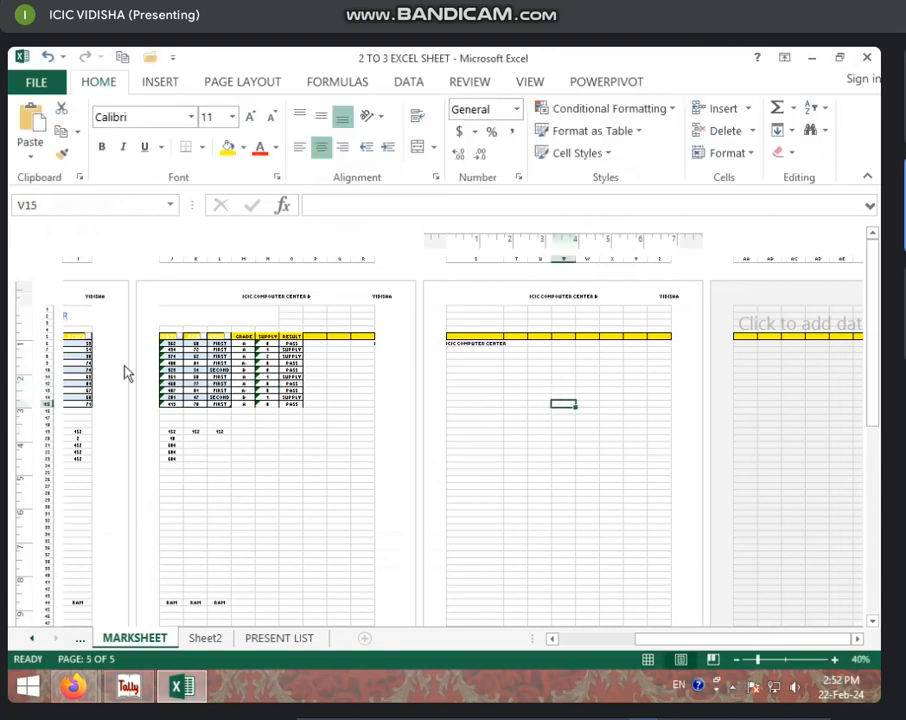
Step: Zoom the page view to 60% and delete the stray 'B' from the centre header
{"action": "left_click", "coordinate": [834, 660]}
{"action": "left_click", "coordinate": [834, 660]}
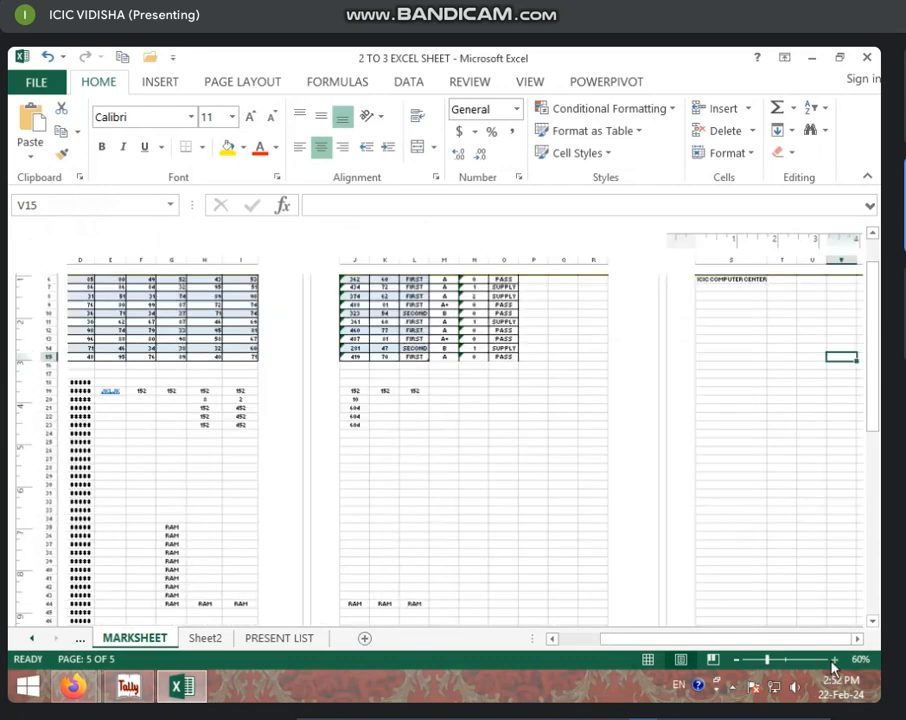
{"action": "left_click_drag", "start_coordinate": [712, 640], "coordinate": [548, 640]}
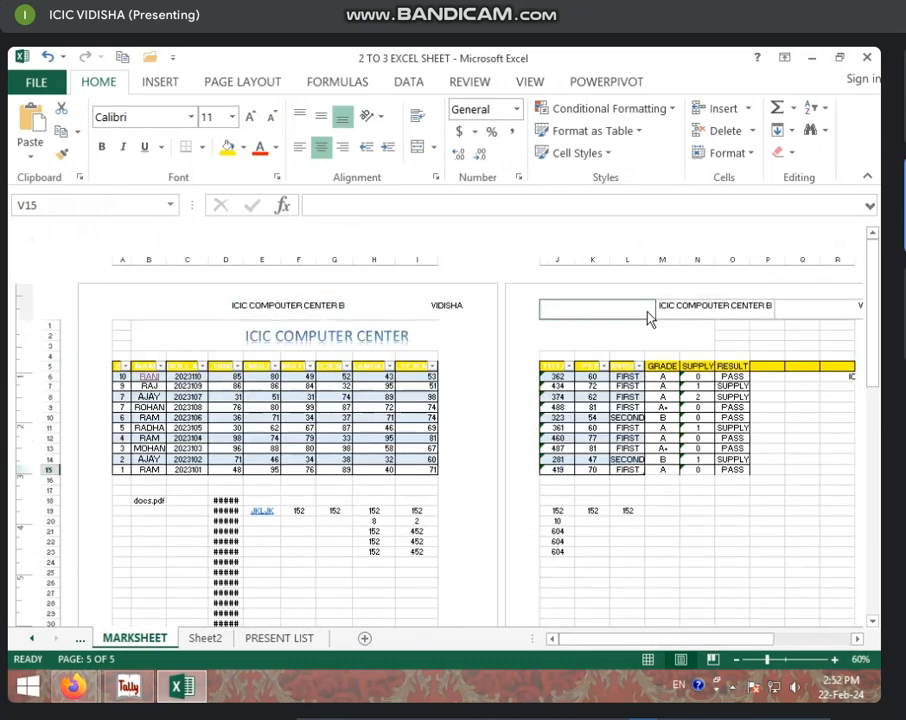
{"action": "mouse_move", "coordinate": [696, 638]}
{"action": "left_mouse_down"}
{"action": "mouse_move", "coordinate": [785, 640]}
{"action": "mouse_move", "coordinate": [709, 638]}
{"action": "left_mouse_up"}
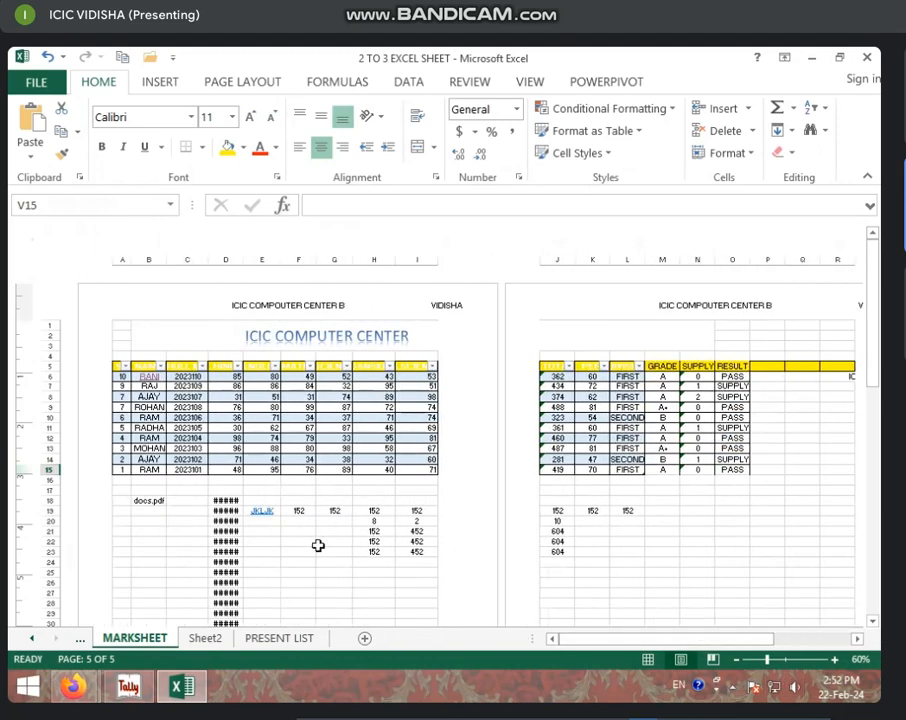
{"action": "scroll", "coordinate": [318, 545], "scroll_direction": "down", "scroll_amount": 10}
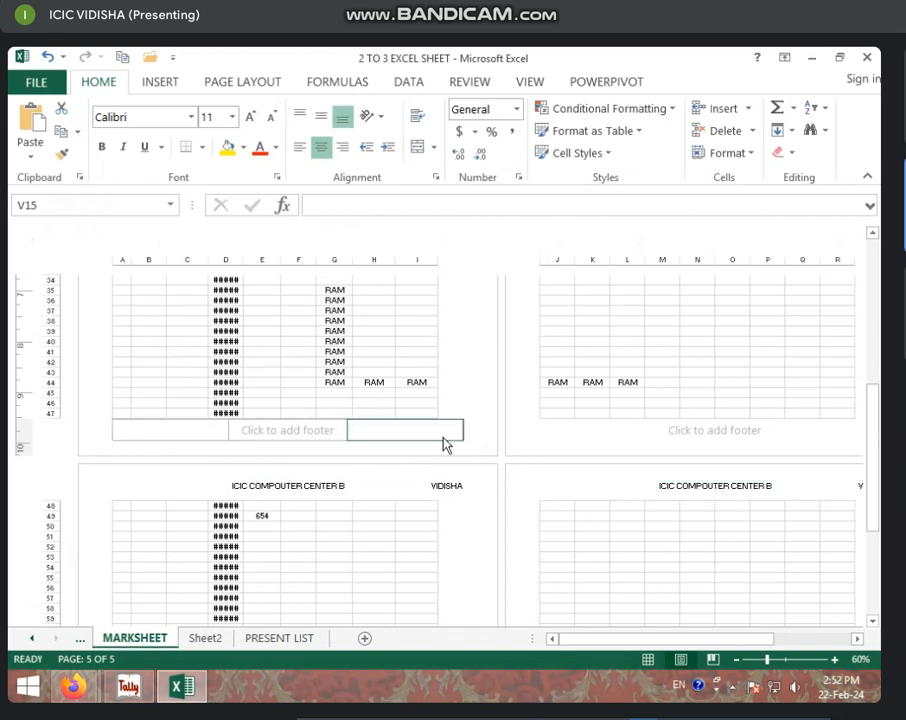
{"action": "left_click", "coordinate": [346, 488]}
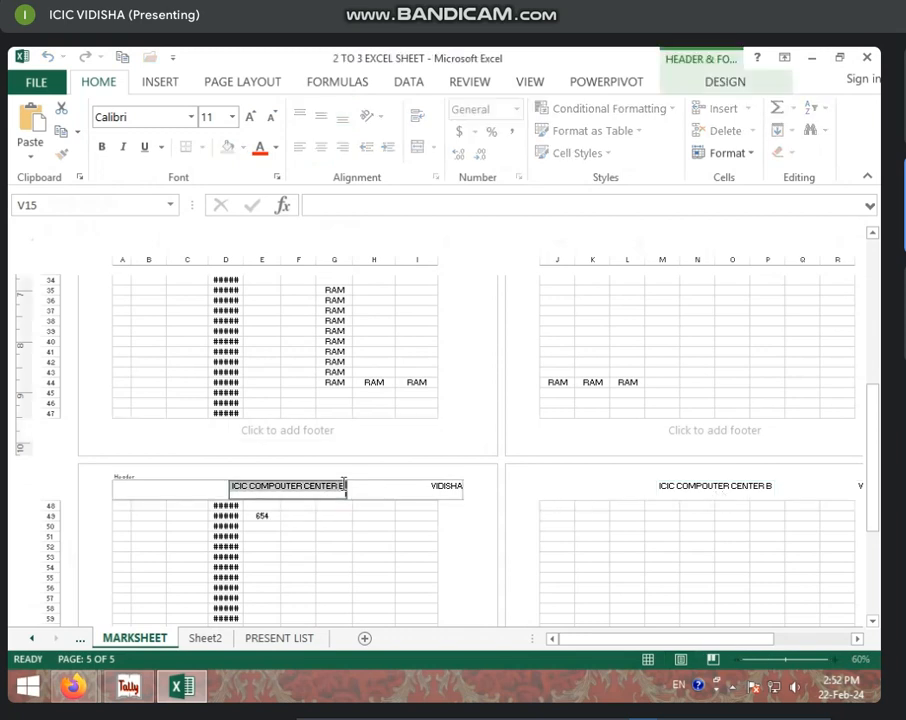
{"action": "double_click", "coordinate": [343, 486]}
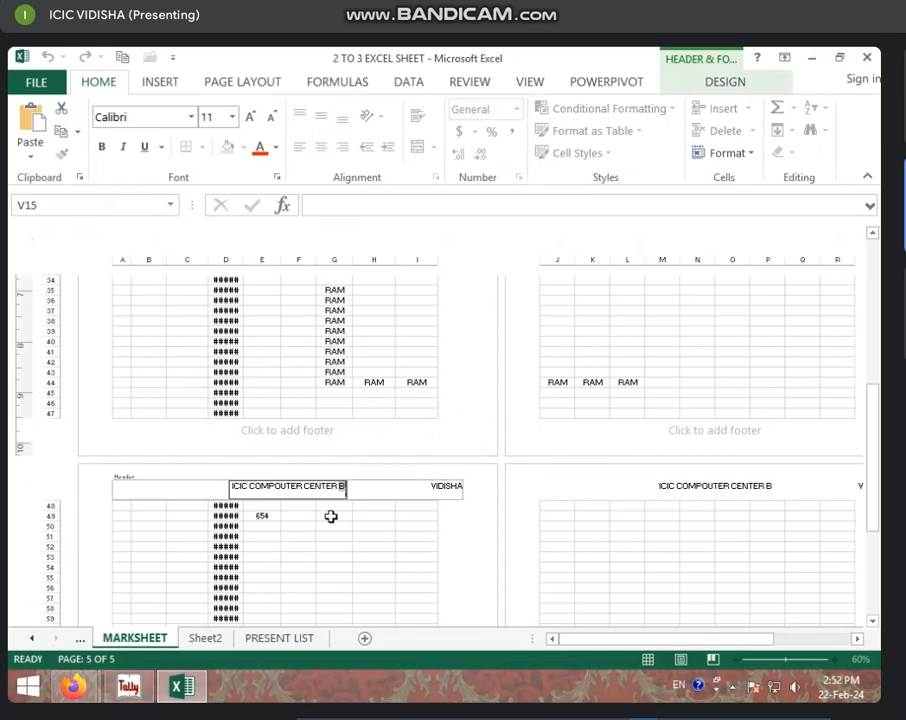
{"action": "key", "text": "BackSpace"}
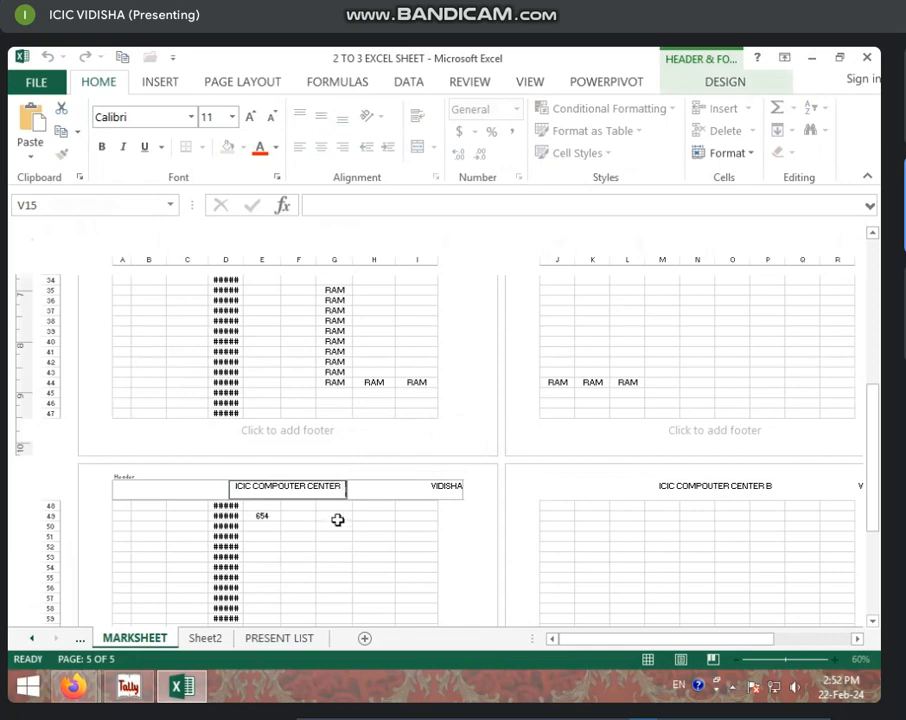
{"action": "left_click", "coordinate": [406, 534]}
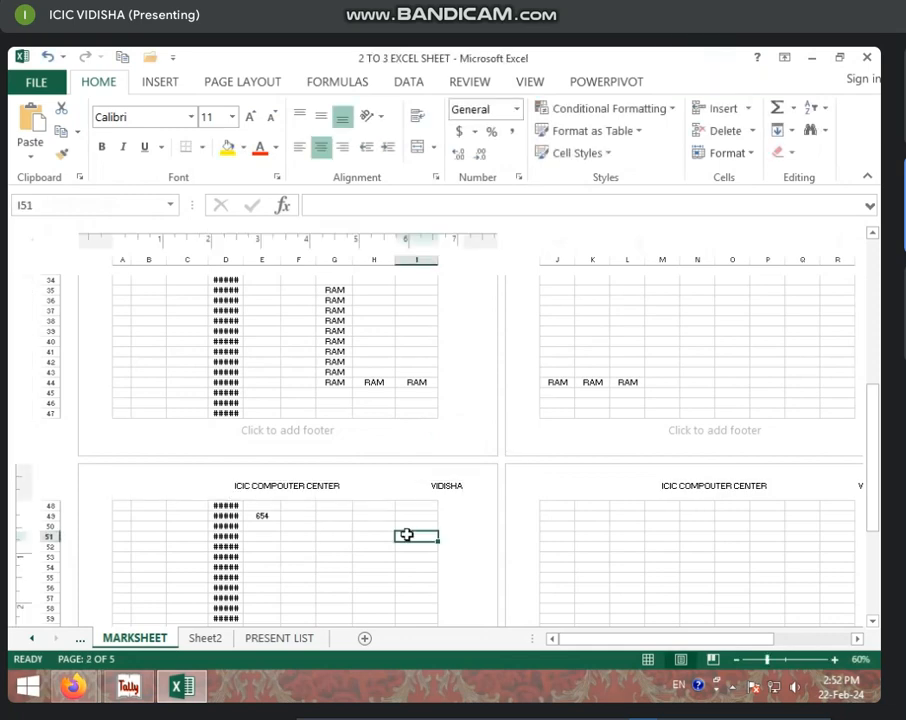
Step: Page through the print preview to check the header on all 5 pages, then return
{"action": "key", "text": "ctrl+p"}
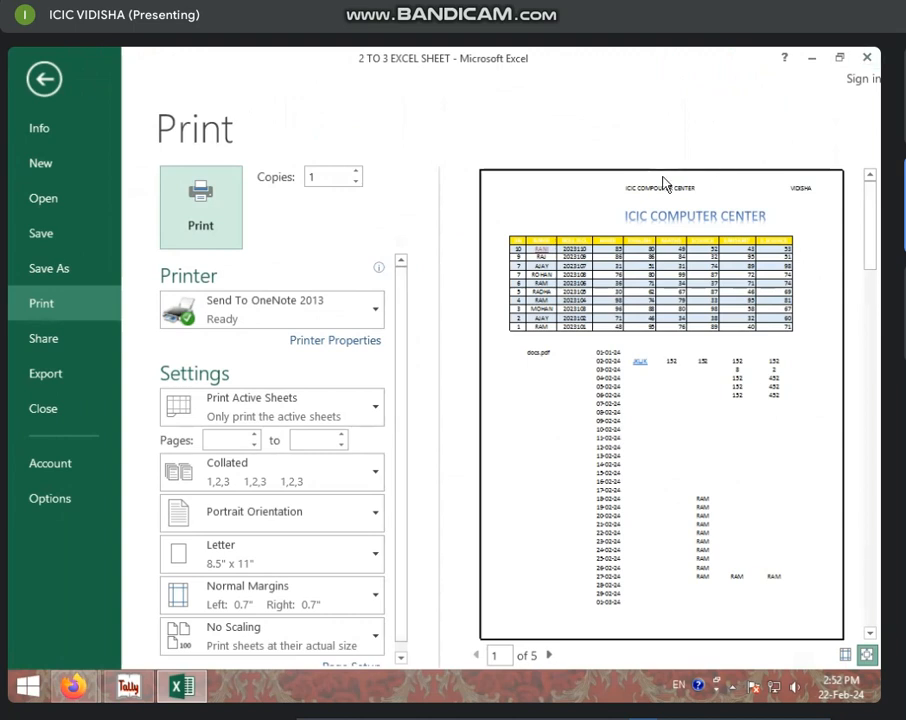
{"action": "left_click", "coordinate": [549, 655]}
{"action": "left_click", "coordinate": [549, 655]}
{"action": "left_click", "coordinate": [549, 655]}
{"action": "left_click", "coordinate": [549, 655]}
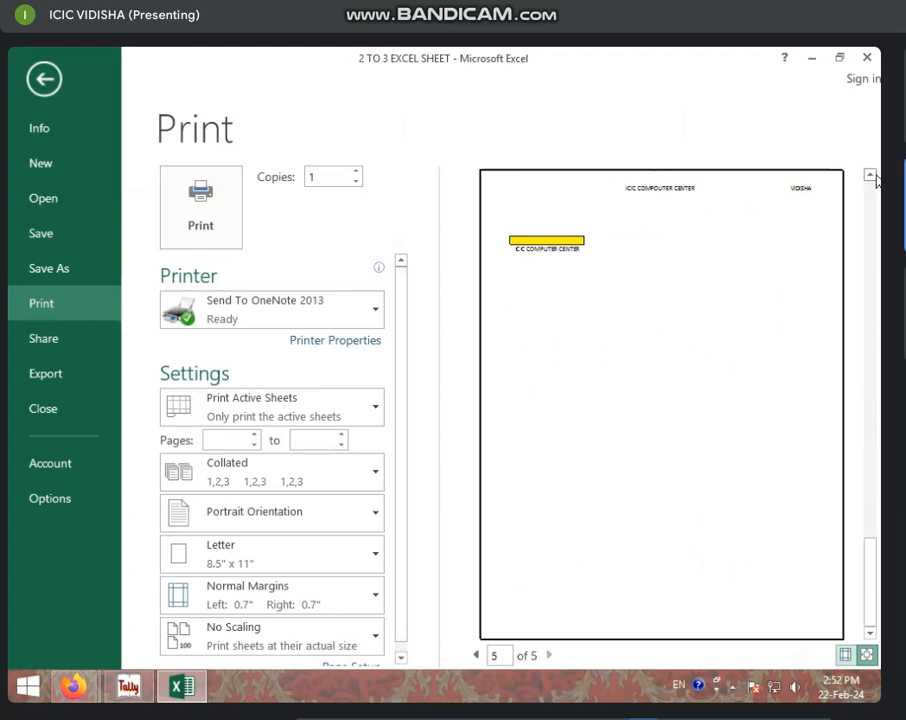
{"action": "key", "text": "Escape"}
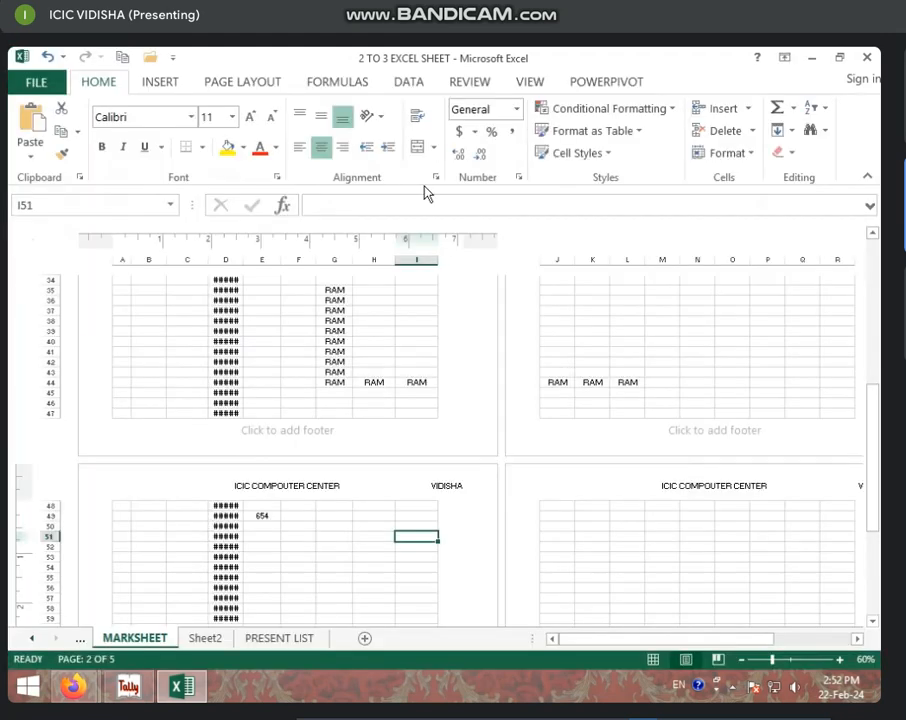
Step: Type ICIC into the centre section of the page footer
{"action": "scroll", "coordinate": [300, 400], "scroll_direction": "down", "scroll_amount": 2}
{"action": "left_click", "coordinate": [284, 375]}
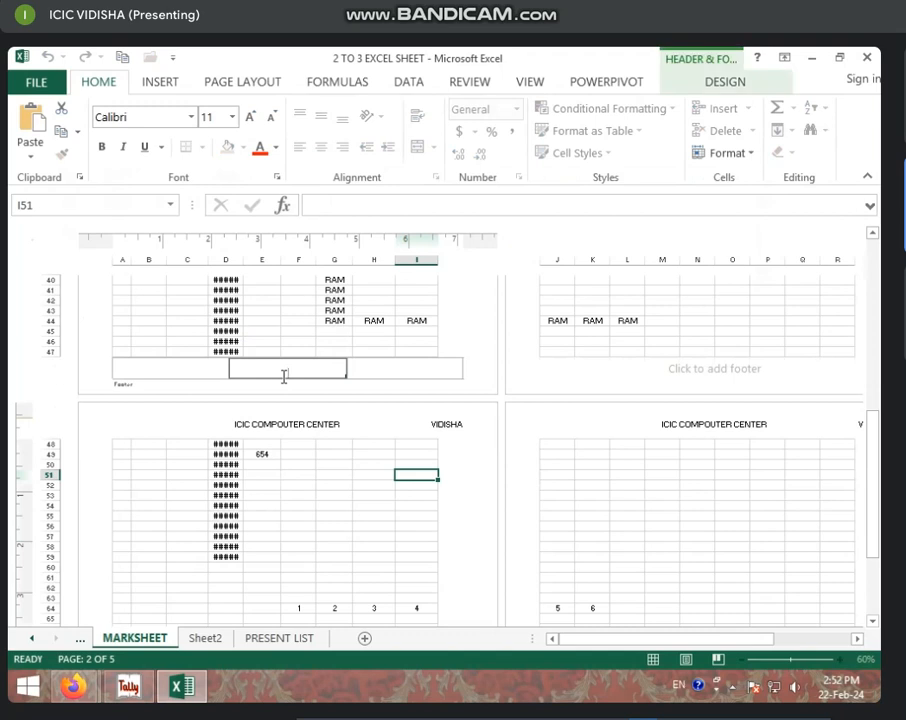
{"action": "left_click", "coordinate": [411, 368]}
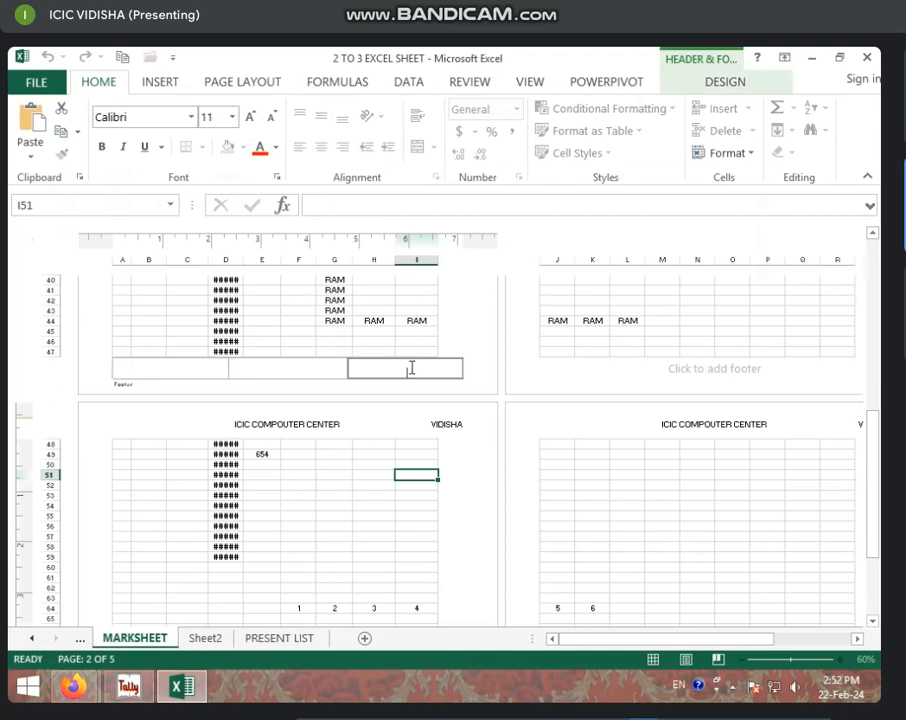
{"action": "left_click", "coordinate": [236, 372]}
{"action": "left_click", "coordinate": [172, 371]}
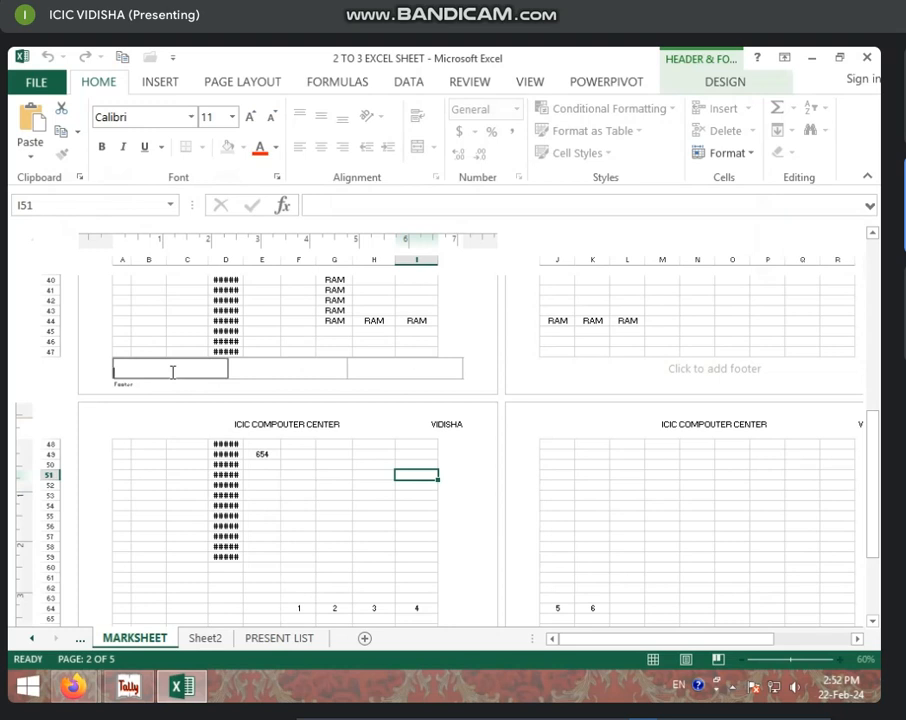
{"action": "left_click", "coordinate": [303, 368]}
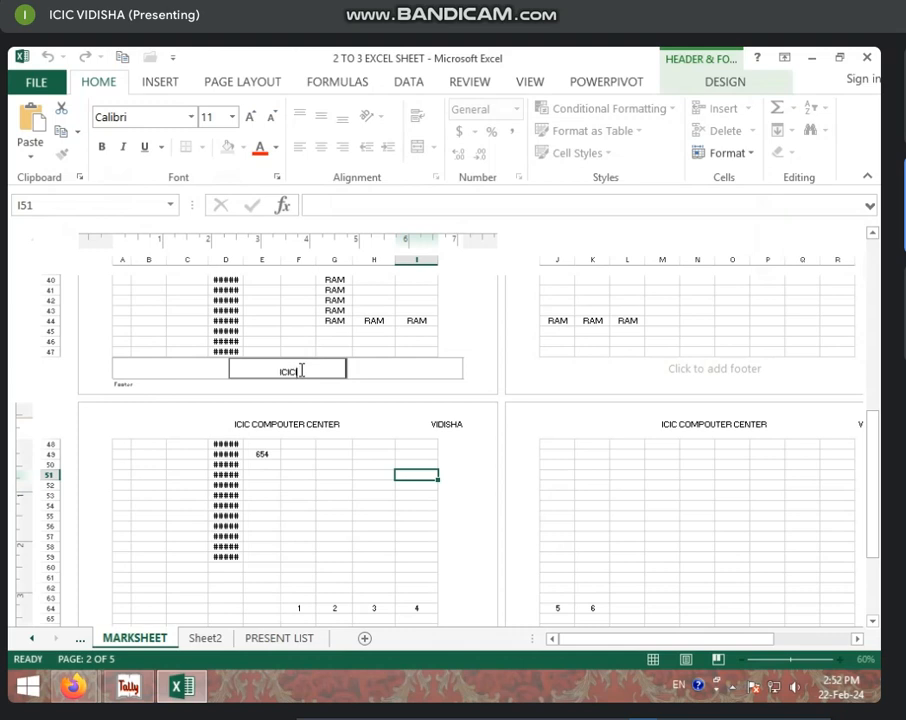
{"action": "type", "text": "ICIC"}
{"action": "key", "text": "Return"}
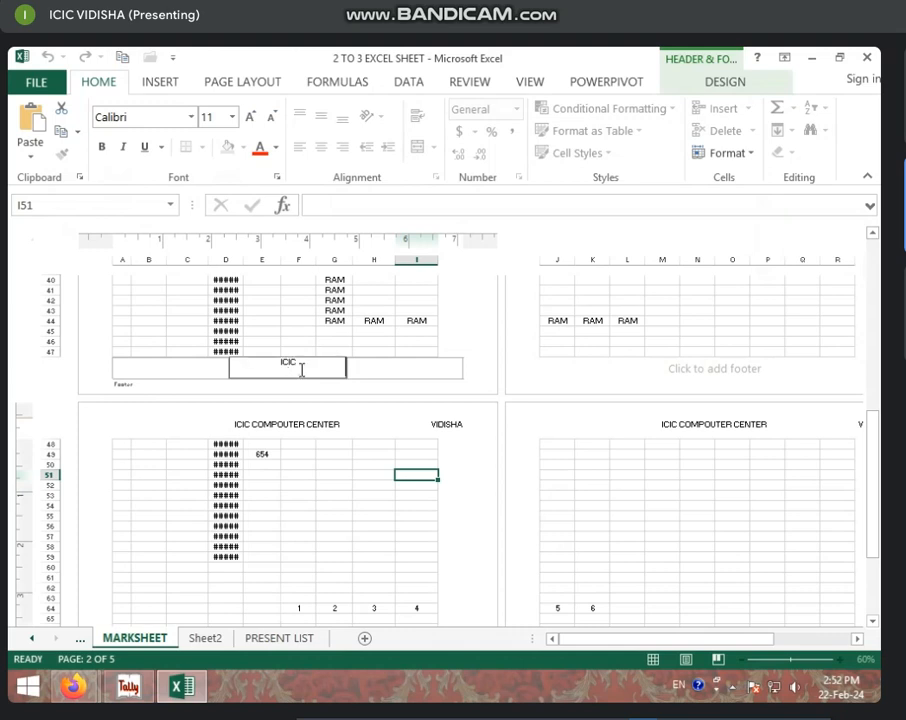
{"action": "left_click", "coordinate": [309, 582]}
Step: Check the ICIC footer across the print preview pages, then go back to the sheet
{"action": "scroll", "coordinate": [310, 580], "scroll_direction": "down", "scroll_amount": 10}
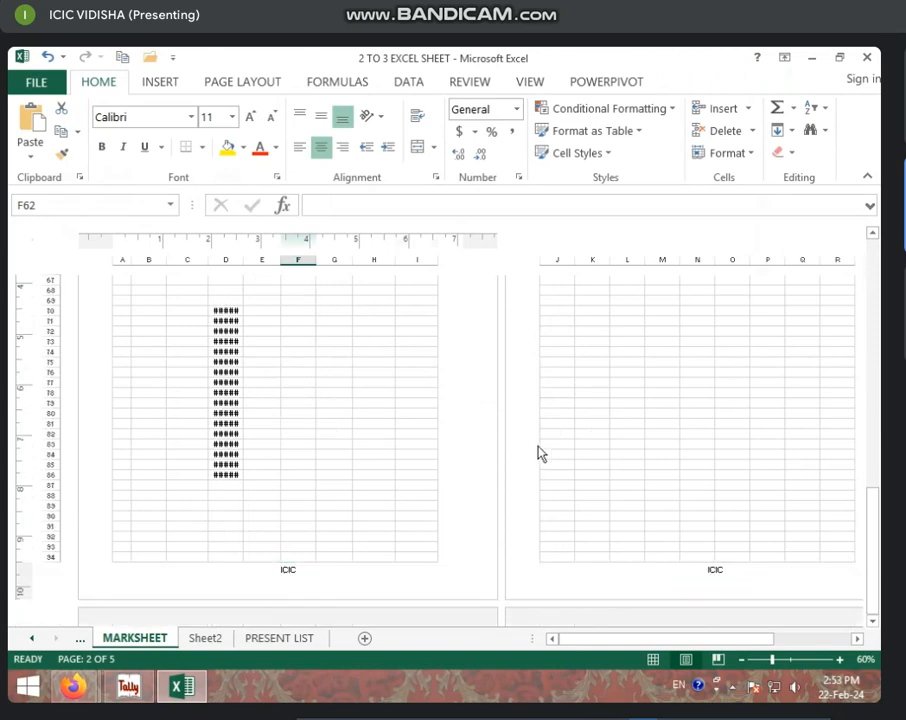
{"action": "key", "text": "ctrl+p"}
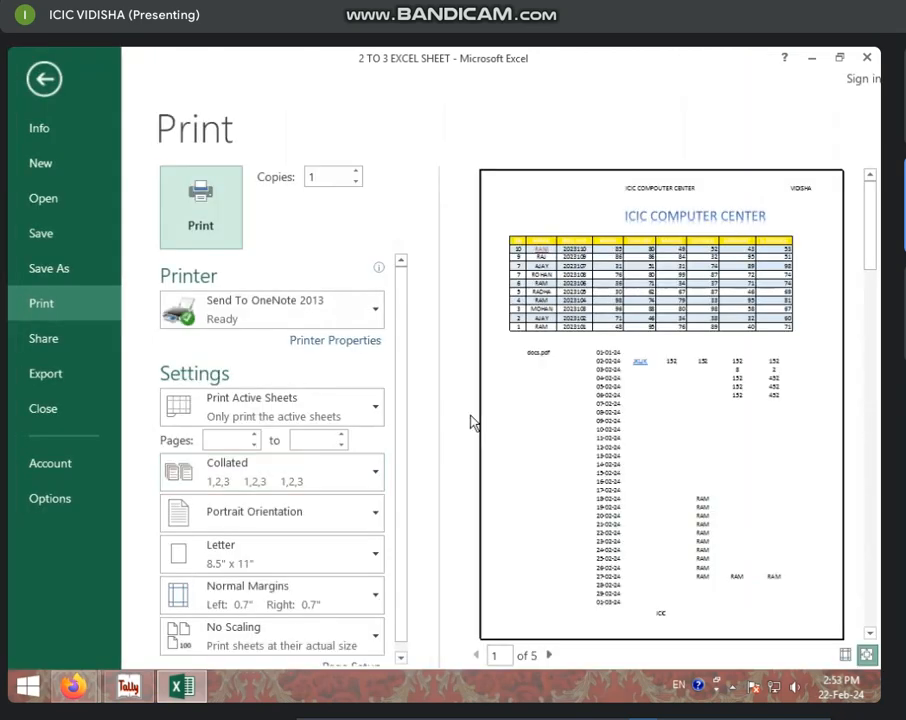
{"action": "left_click", "coordinate": [549, 655]}
{"action": "left_click", "coordinate": [549, 655]}
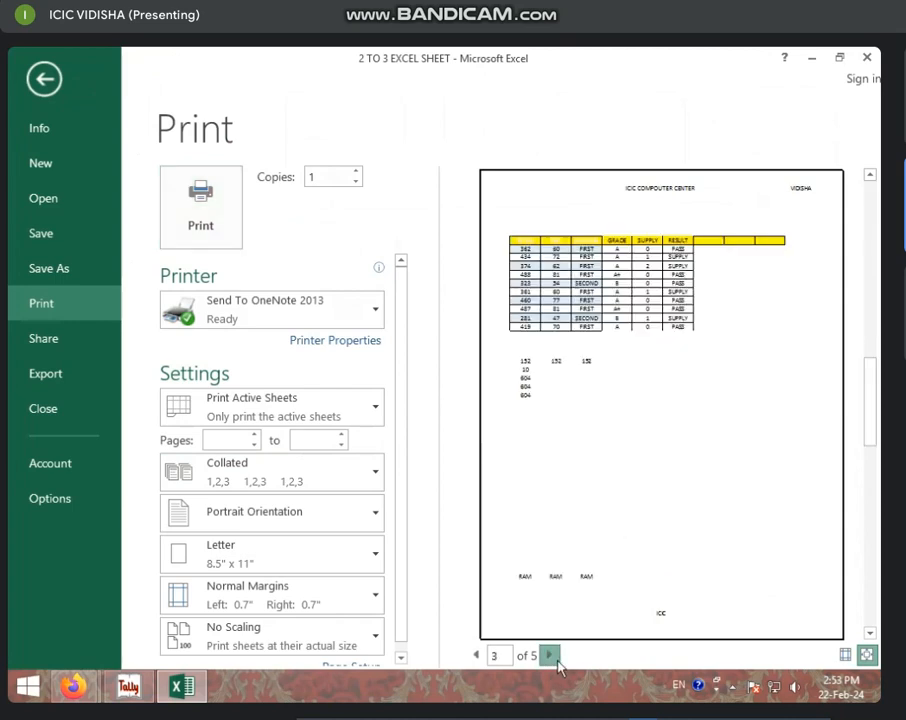
{"action": "left_click", "coordinate": [549, 655]}
{"action": "left_click", "coordinate": [549, 655]}
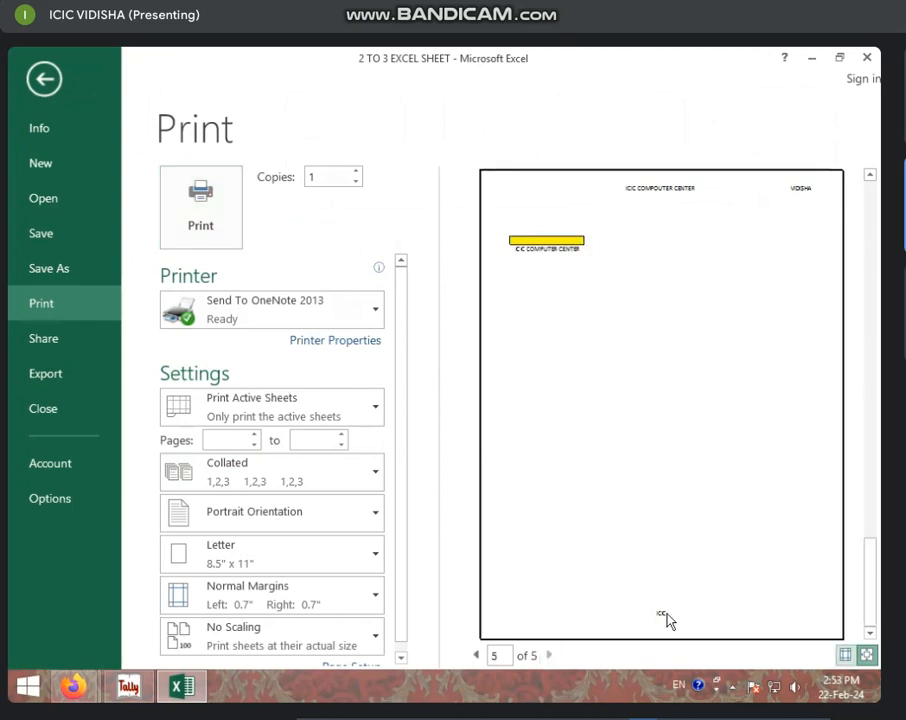
{"action": "left_click", "coordinate": [44, 79]}
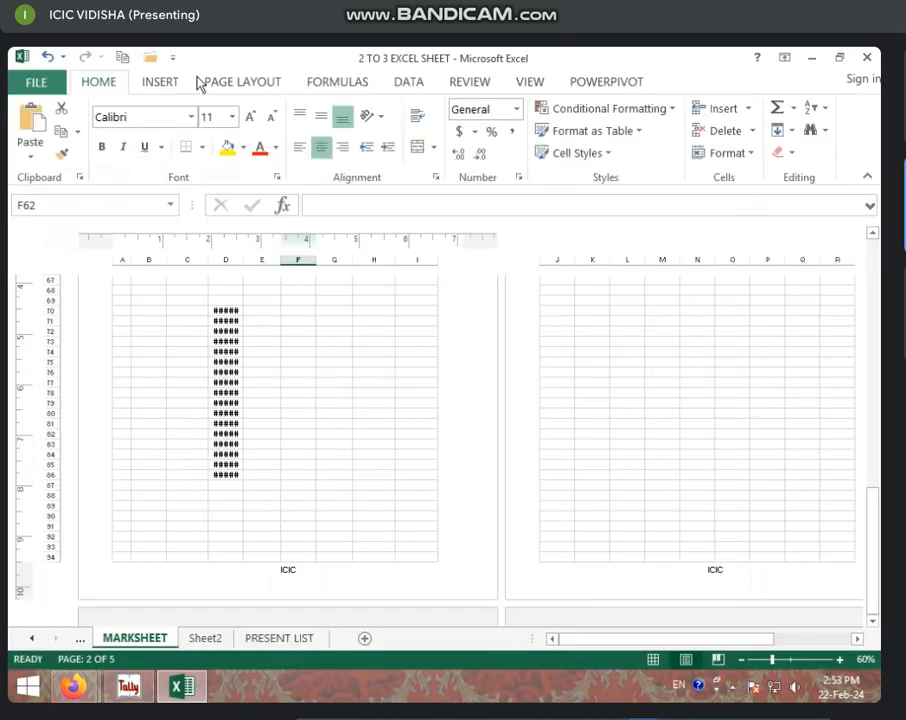
Step: Open header editing and look through the preset Header and Footer lists on the Design tab
{"action": "scroll", "coordinate": [226, 458], "scroll_direction": "up", "scroll_amount": 10}
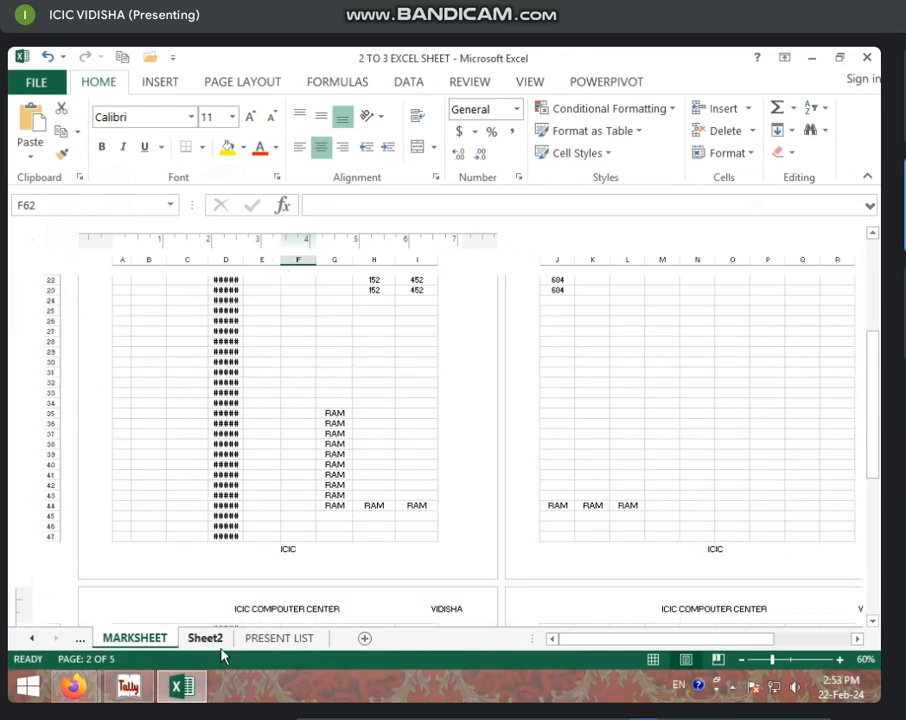
{"action": "left_click", "coordinate": [280, 612]}
{"action": "left_click", "coordinate": [722, 84]}
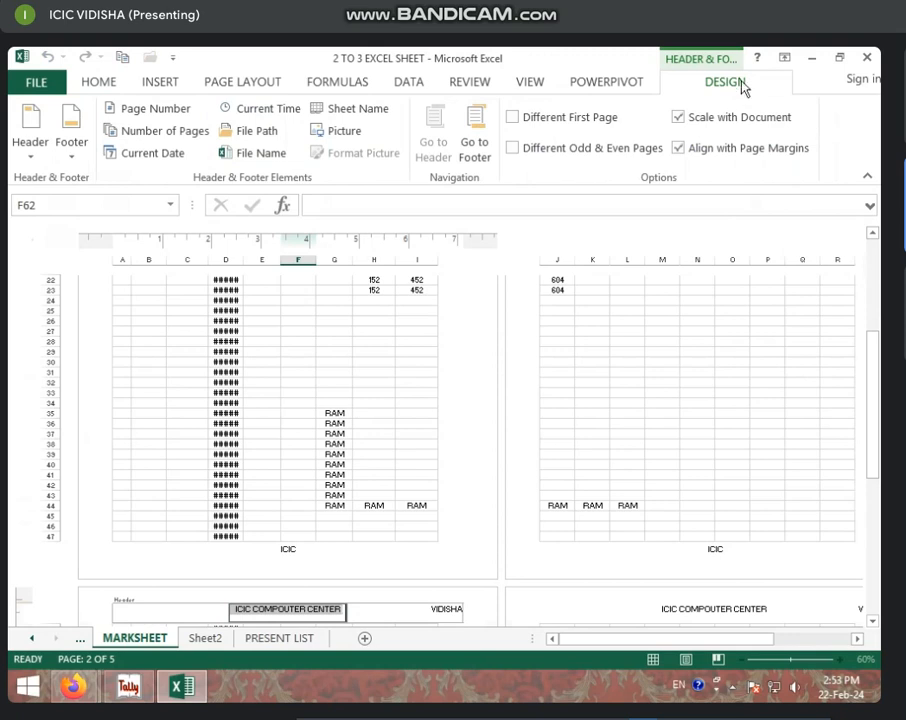
{"action": "left_click", "coordinate": [43, 163]}
{"action": "left_click", "coordinate": [78, 158]}
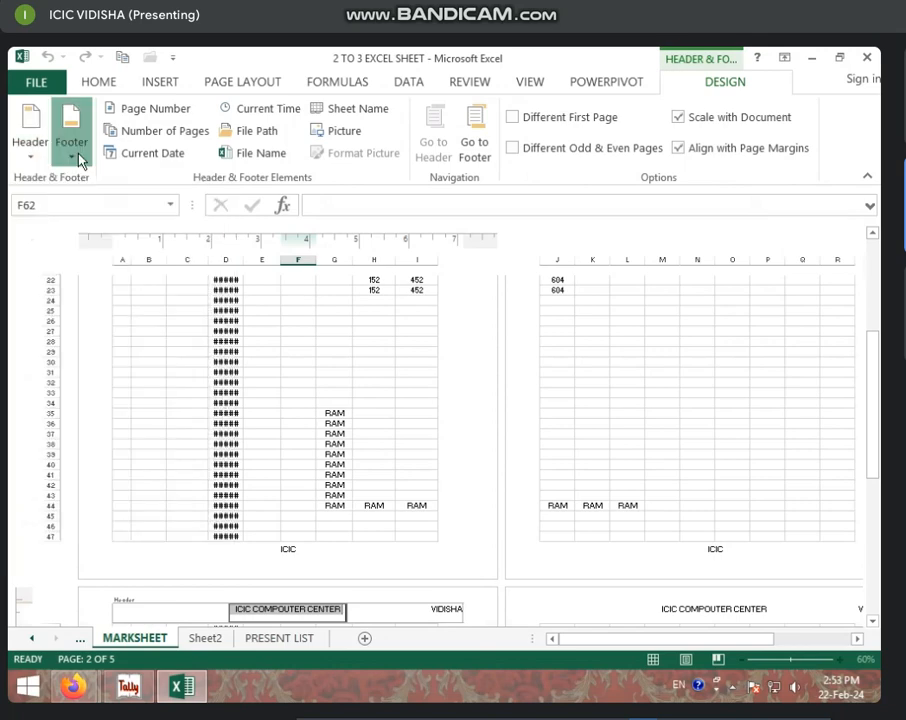
{"action": "left_click", "coordinate": [78, 158]}
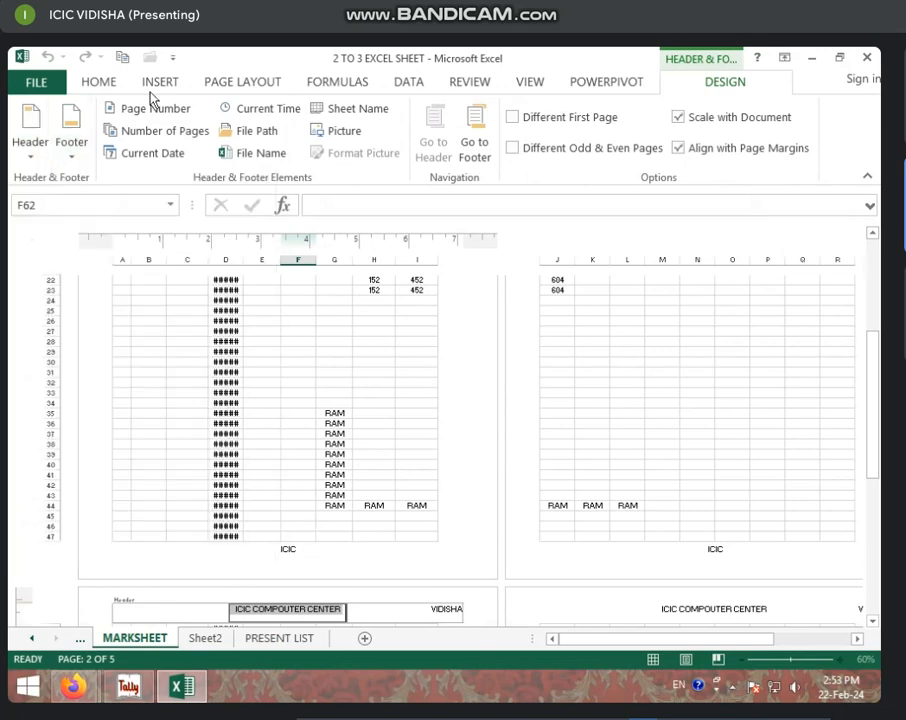
Step: Insert the page number into the left footer section and open the print preview
{"action": "left_click", "coordinate": [368, 558]}
{"action": "left_click", "coordinate": [175, 552]}
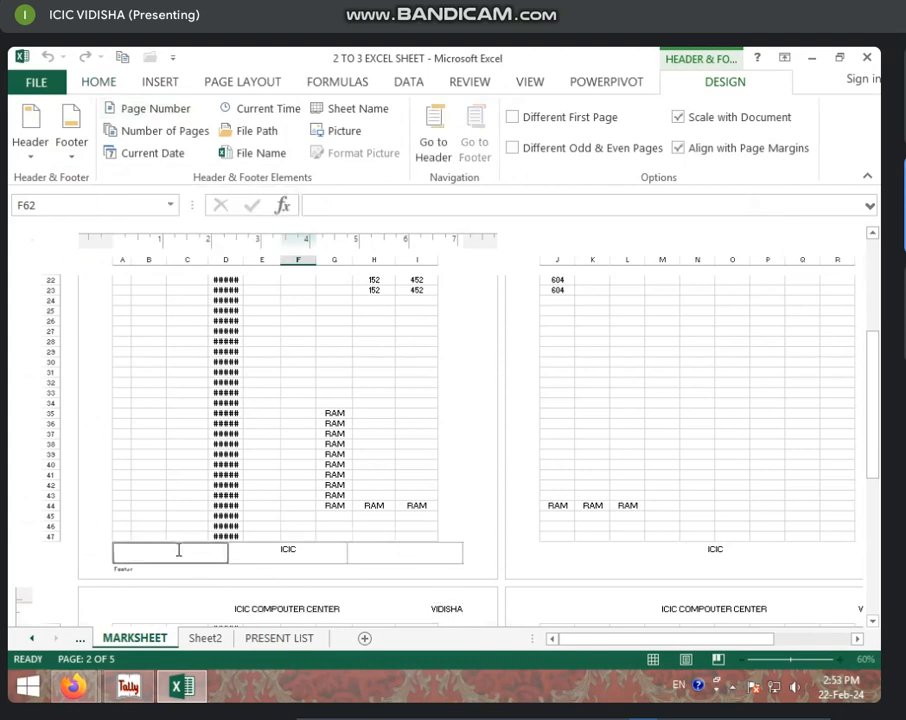
{"action": "left_click", "coordinate": [161, 110]}
{"action": "left_click", "coordinate": [561, 580]}
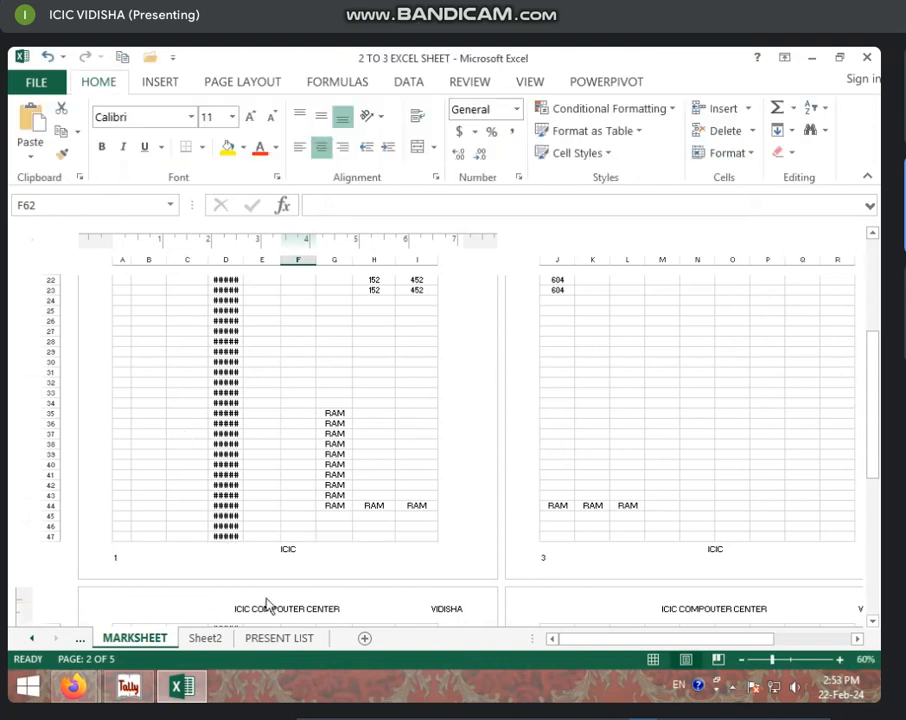
{"action": "scroll", "coordinate": [131, 573], "scroll_direction": "down", "scroll_amount": 5}
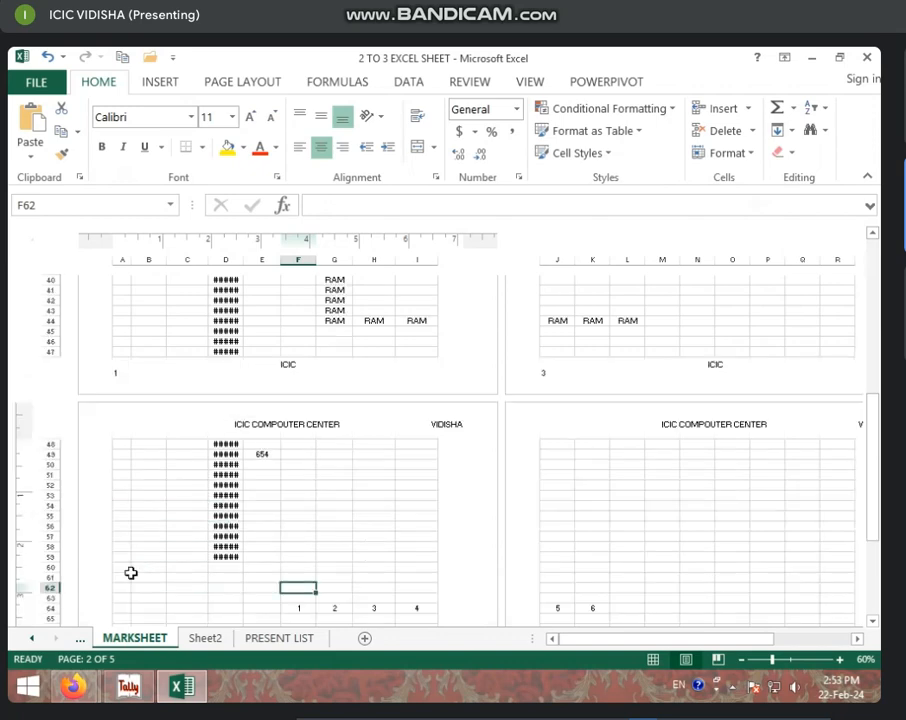
{"action": "scroll", "coordinate": [130, 570], "scroll_direction": "down", "scroll_amount": 10}
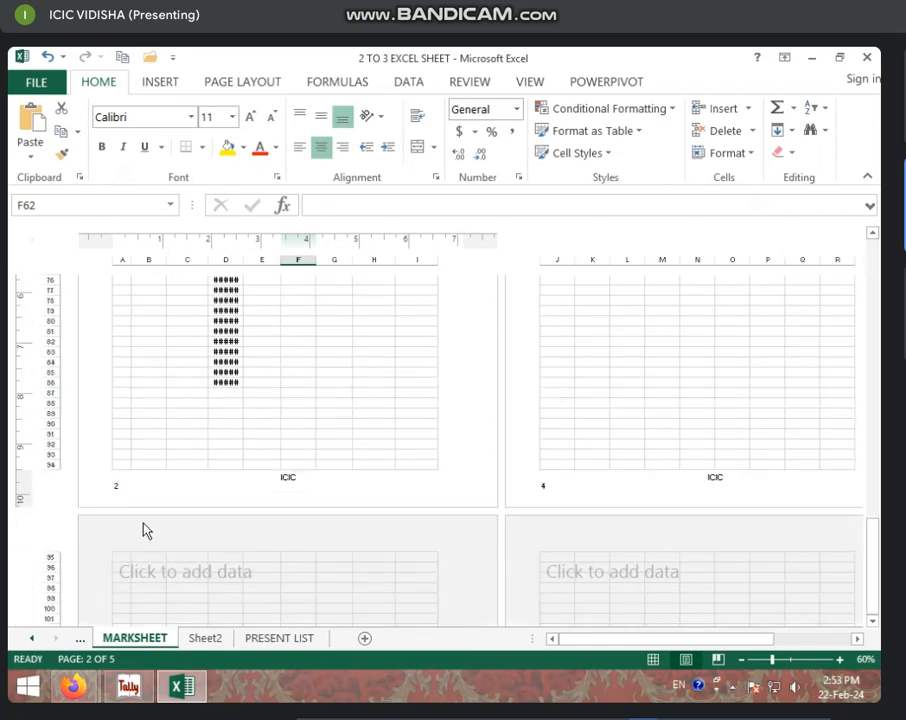
{"action": "scroll", "coordinate": [449, 333], "scroll_direction": "up", "scroll_amount": 12}
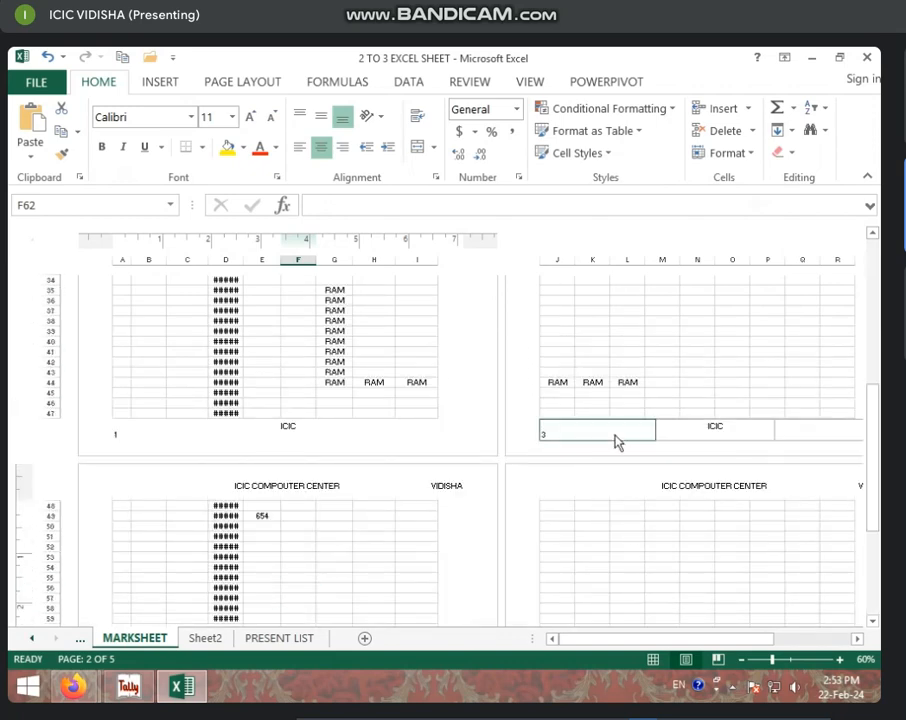
{"action": "scroll", "coordinate": [625, 460], "scroll_direction": "down", "scroll_amount": 14}
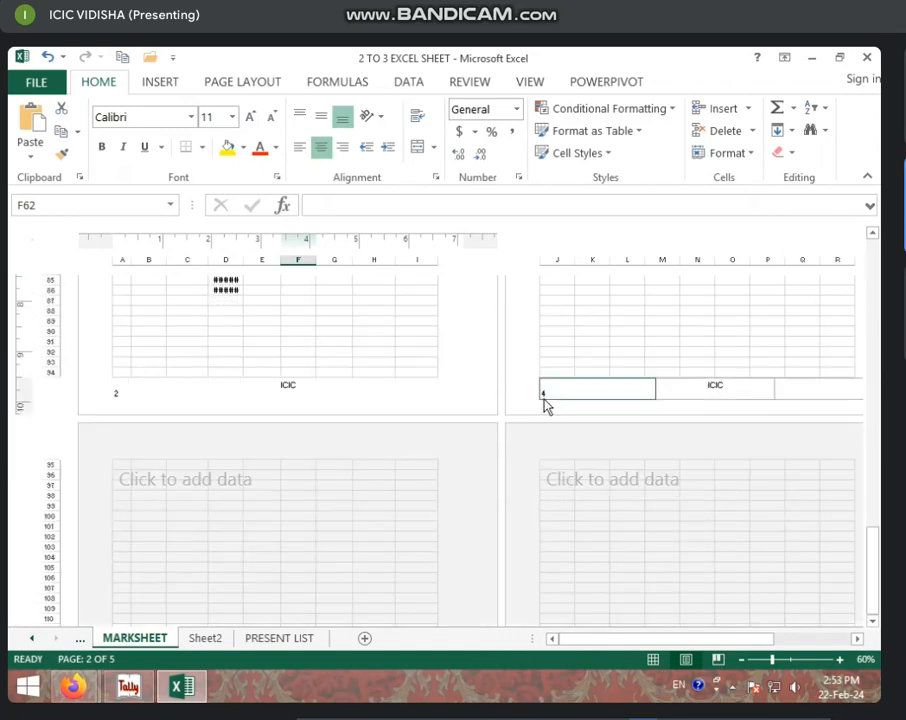
{"action": "key", "text": "ctrl+p"}
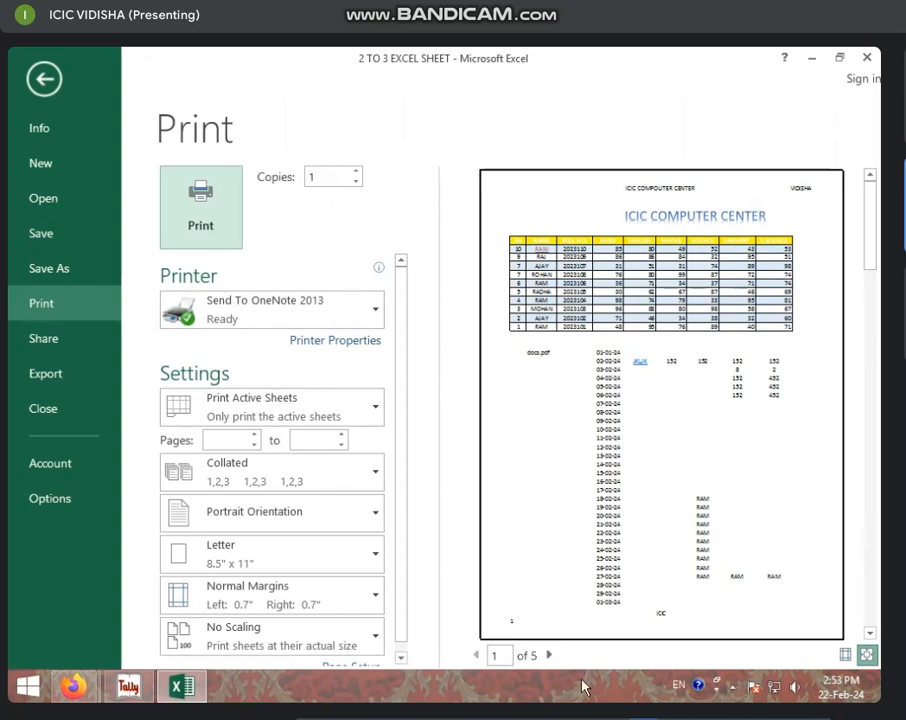
Step: Page through the numbered preview pages, then reopen the left footer showing &[Page]
{"action": "left_click", "coordinate": [549, 656]}
{"action": "left_click", "coordinate": [549, 656]}
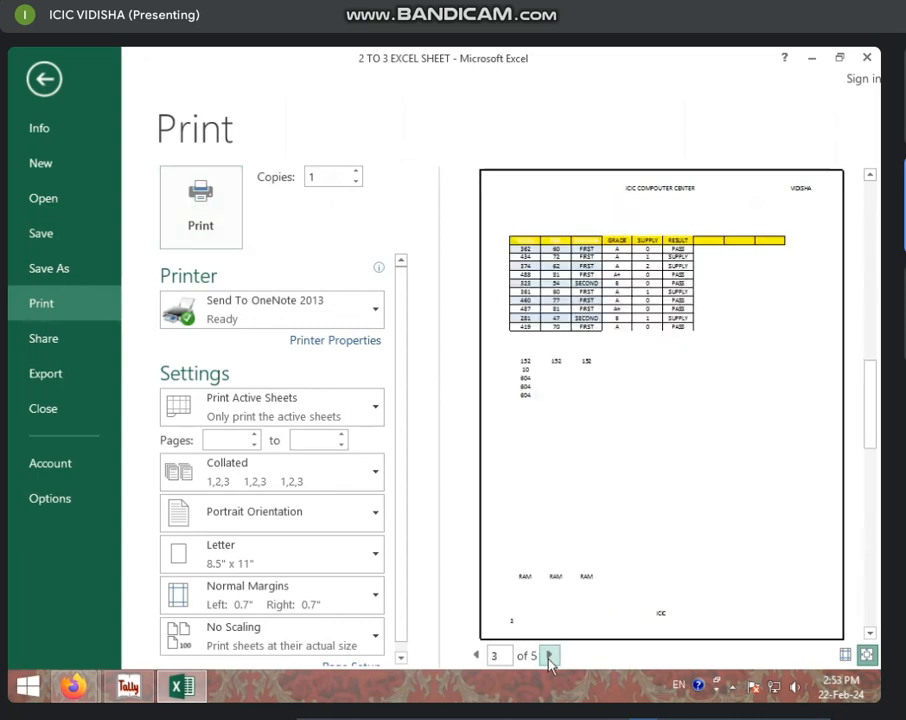
{"action": "left_click", "coordinate": [549, 656]}
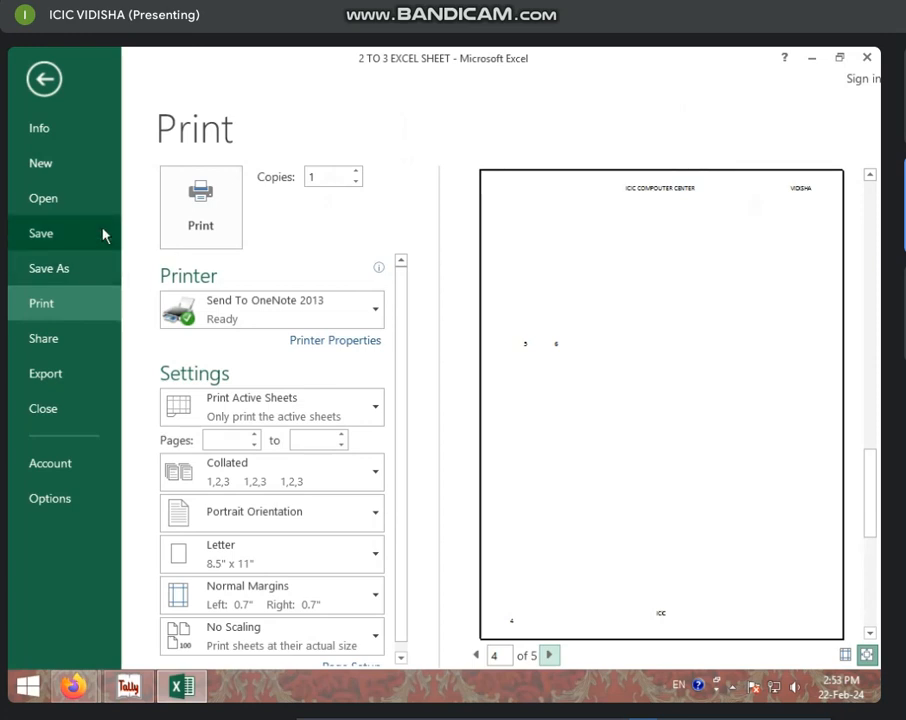
{"action": "left_click", "coordinate": [42, 78]}
{"action": "left_click", "coordinate": [182, 394]}
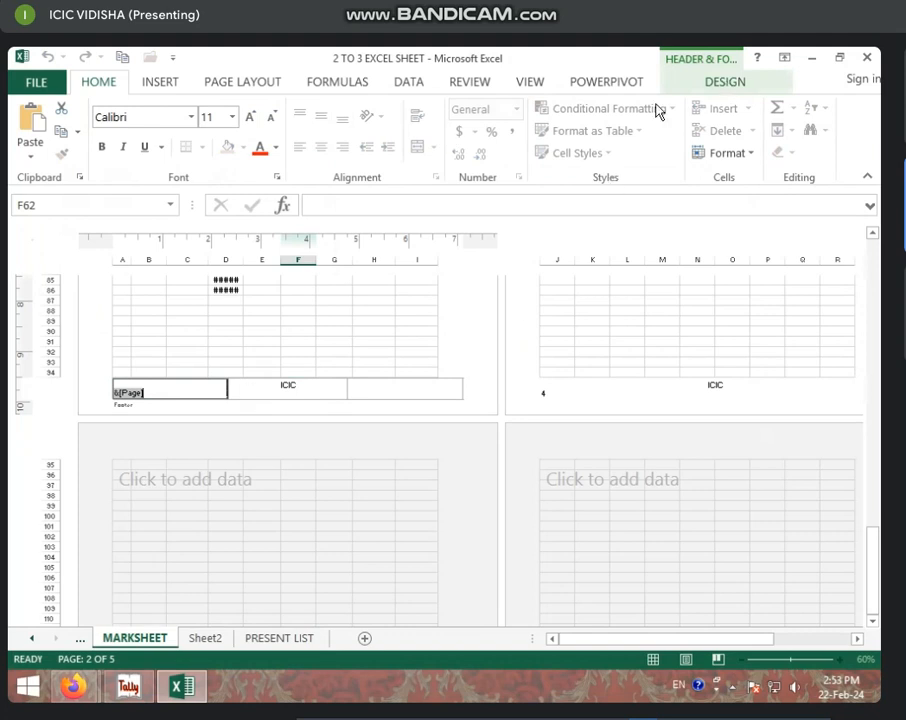
Step: Add the &[Pages] total-page code to the left footer, removing an accidental duplicate
{"action": "left_click", "coordinate": [725, 81]}
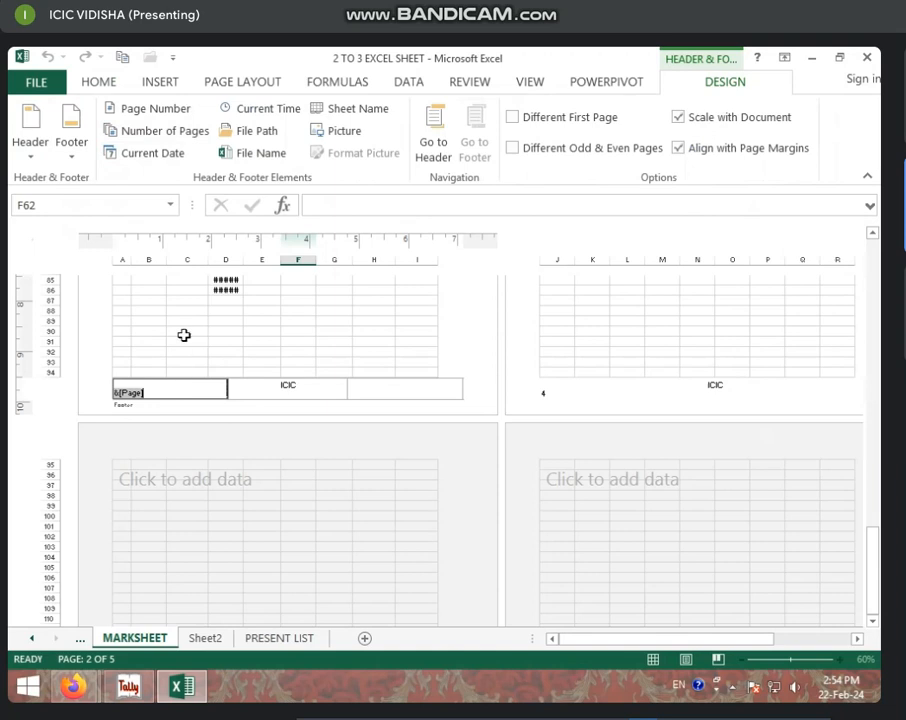
{"action": "left_click", "coordinate": [173, 146]}
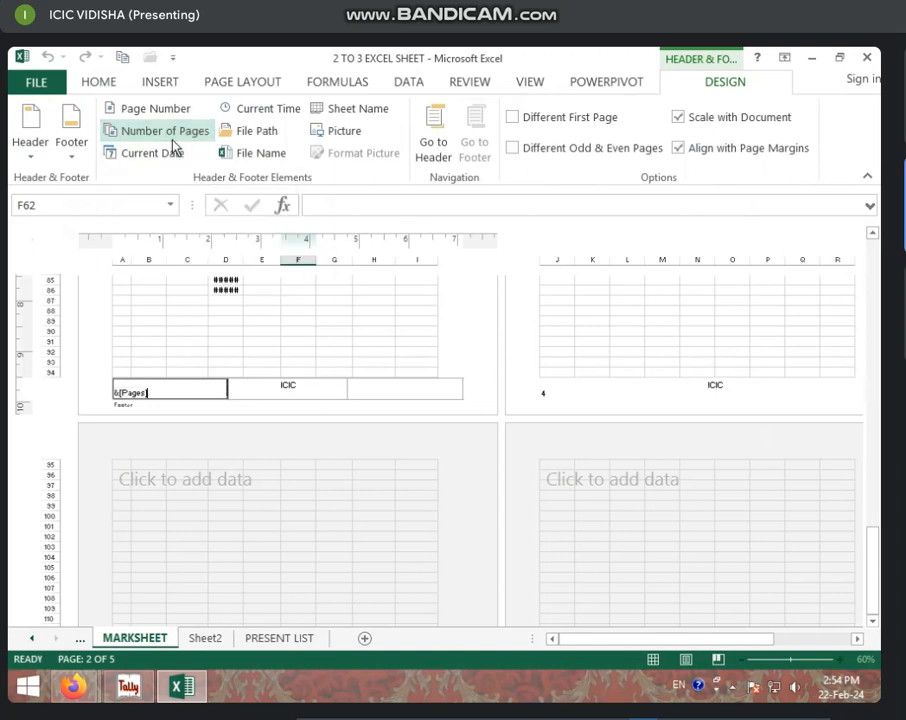
{"action": "left_click", "coordinate": [173, 146]}
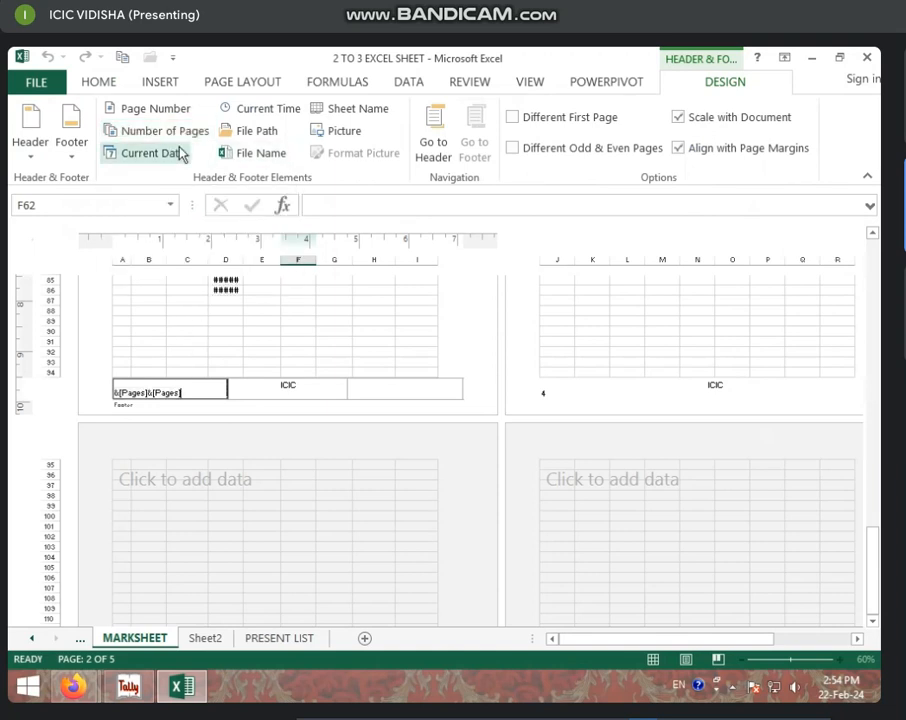
{"action": "key", "text": "BackSpace"}
{"action": "key", "text": "BackSpace"}
{"action": "key", "text": "BackSpace"}
{"action": "key", "text": "BackSpace"}
{"action": "key", "text": "BackSpace"}
{"action": "key", "text": "BackSpace"}
{"action": "key", "text": "BackSpace"}
{"action": "key", "text": "BackSpace"}
{"action": "key", "text": "BackSpace"}
{"action": "key", "text": "BackSpace"}
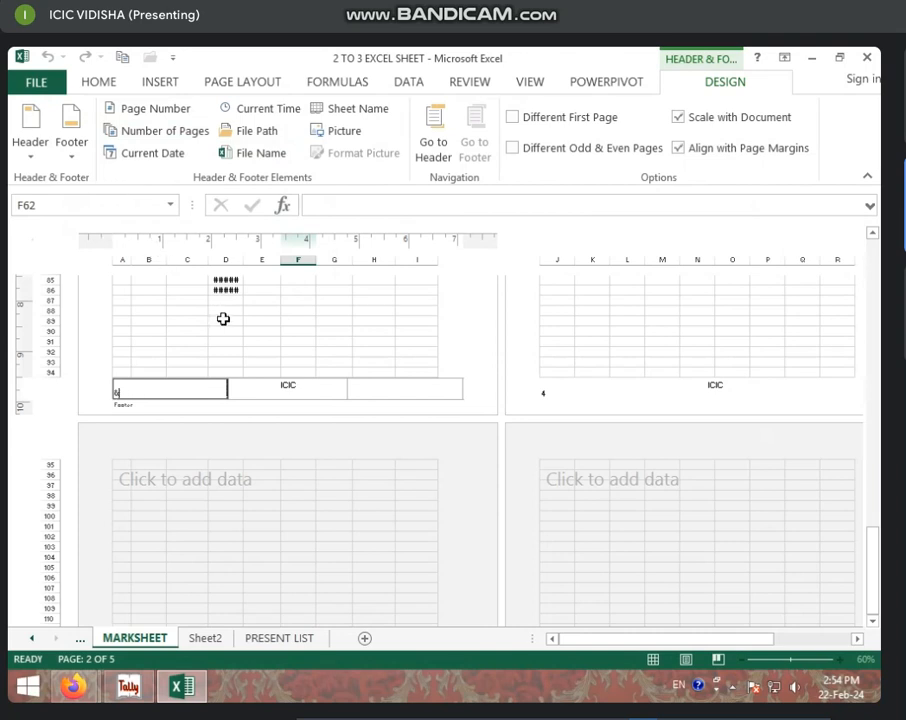
{"action": "left_click", "coordinate": [168, 138]}
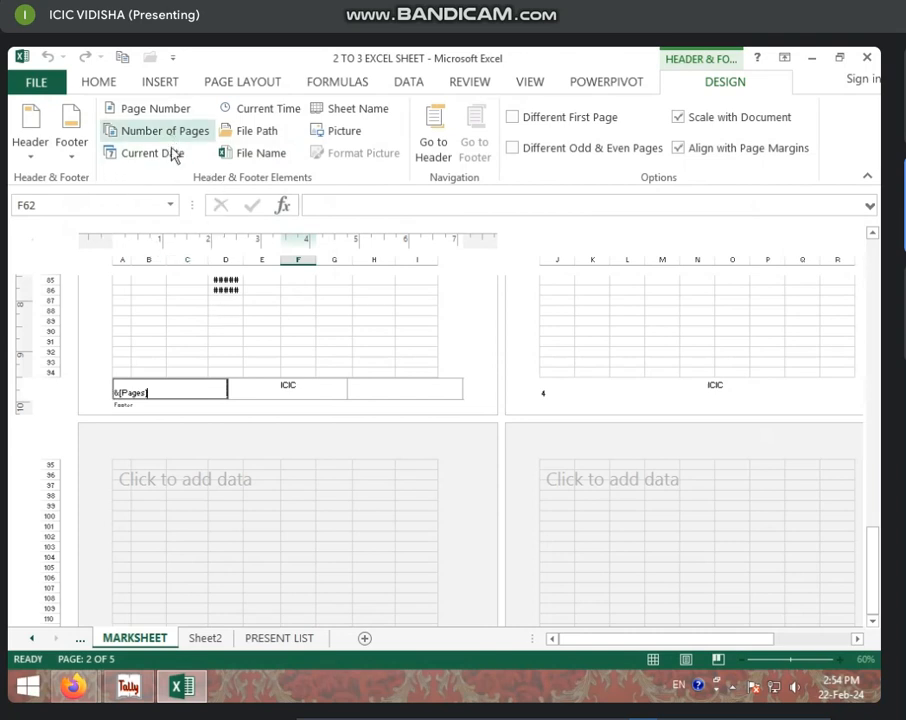
{"action": "left_click", "coordinate": [264, 492]}
Step: Check the footer on the right page, then open page 1's left header section
{"action": "left_click", "coordinate": [612, 389]}
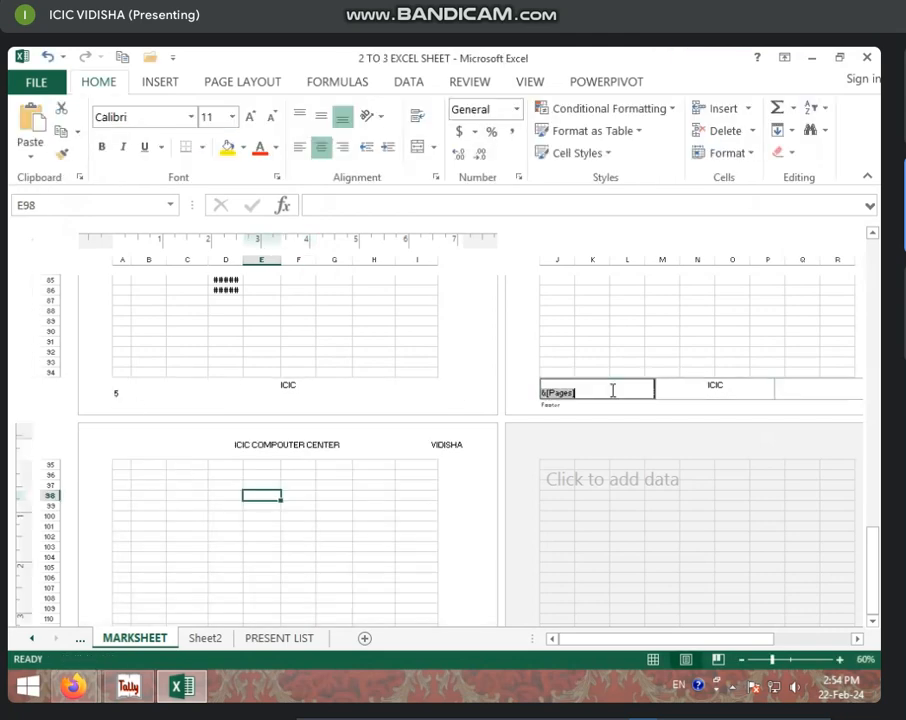
{"action": "left_click", "coordinate": [418, 567]}
{"action": "left_click", "coordinate": [650, 561]}
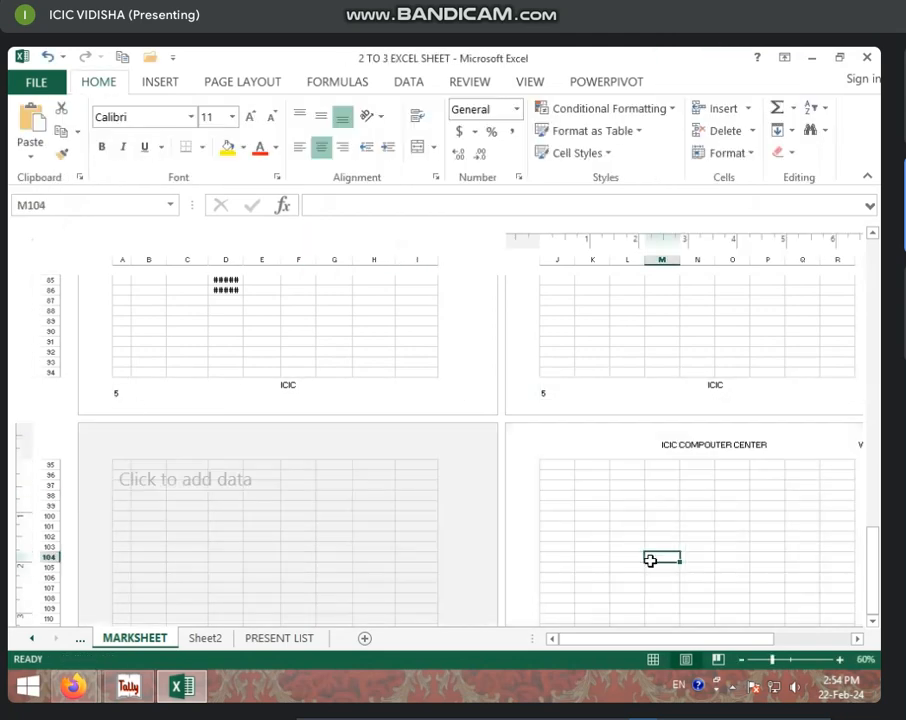
{"action": "scroll", "coordinate": [348, 530], "scroll_direction": "down", "scroll_amount": 10}
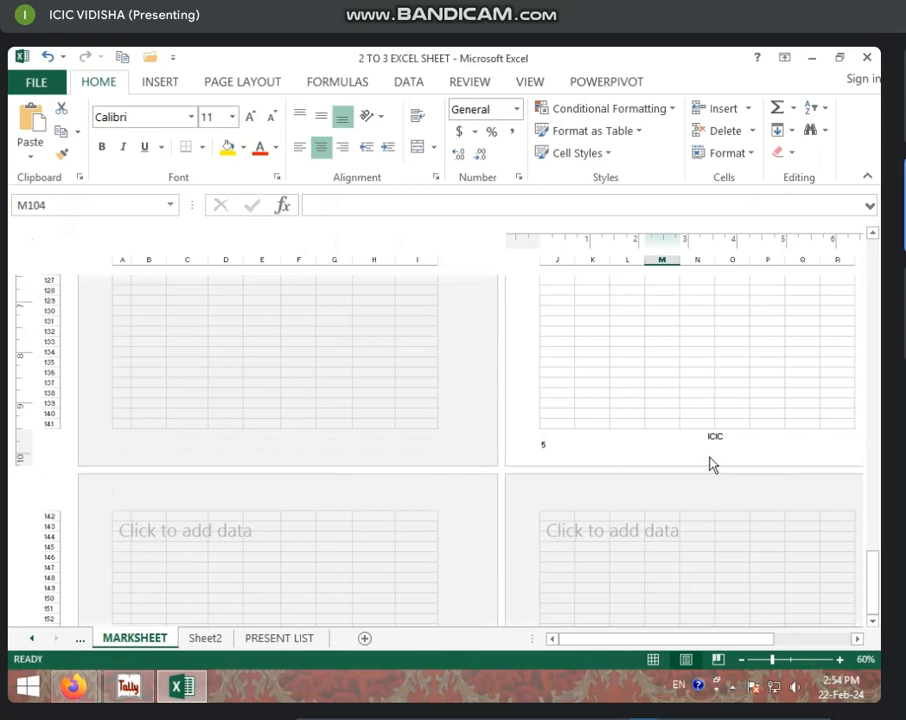
{"action": "scroll", "coordinate": [616, 440], "scroll_direction": "up", "scroll_amount": 20}
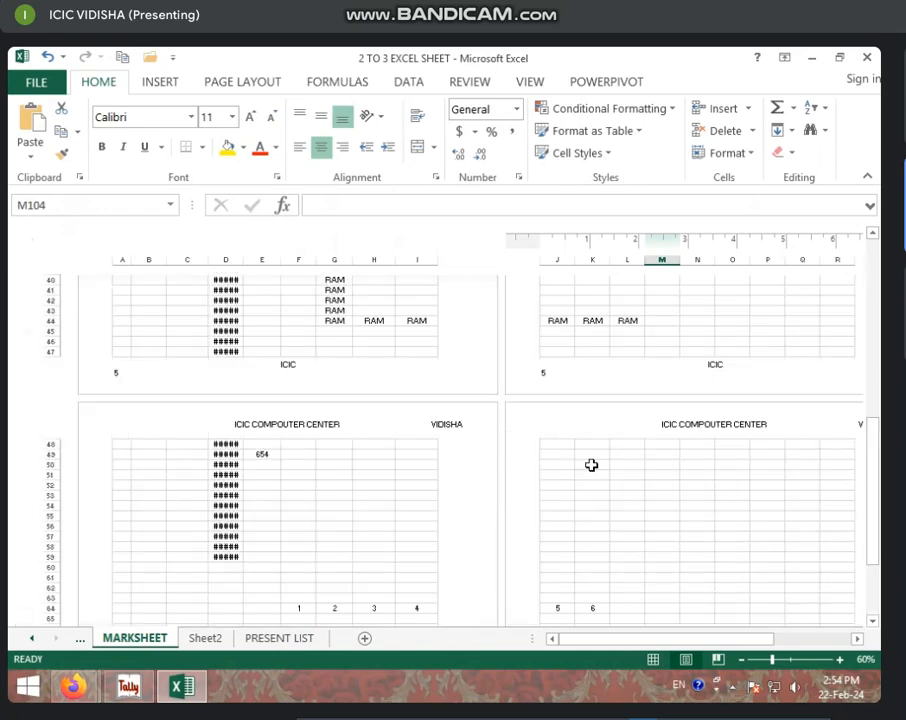
{"action": "scroll", "coordinate": [591, 465], "scroll_direction": "up", "scroll_amount": 5}
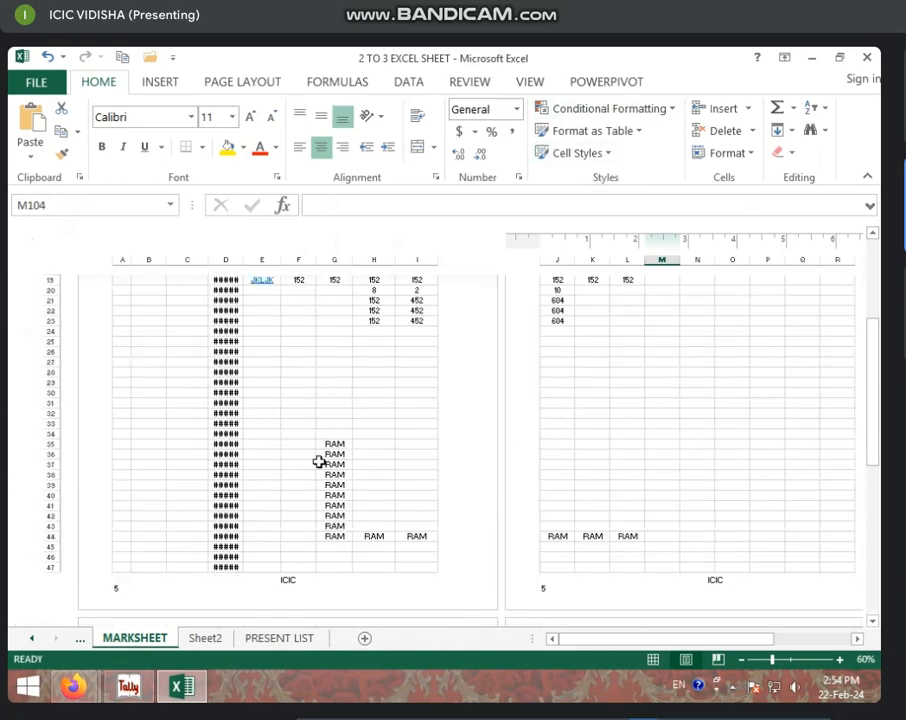
{"action": "scroll", "coordinate": [319, 462], "scroll_direction": "up", "scroll_amount": 4}
{"action": "left_click", "coordinate": [202, 310]}
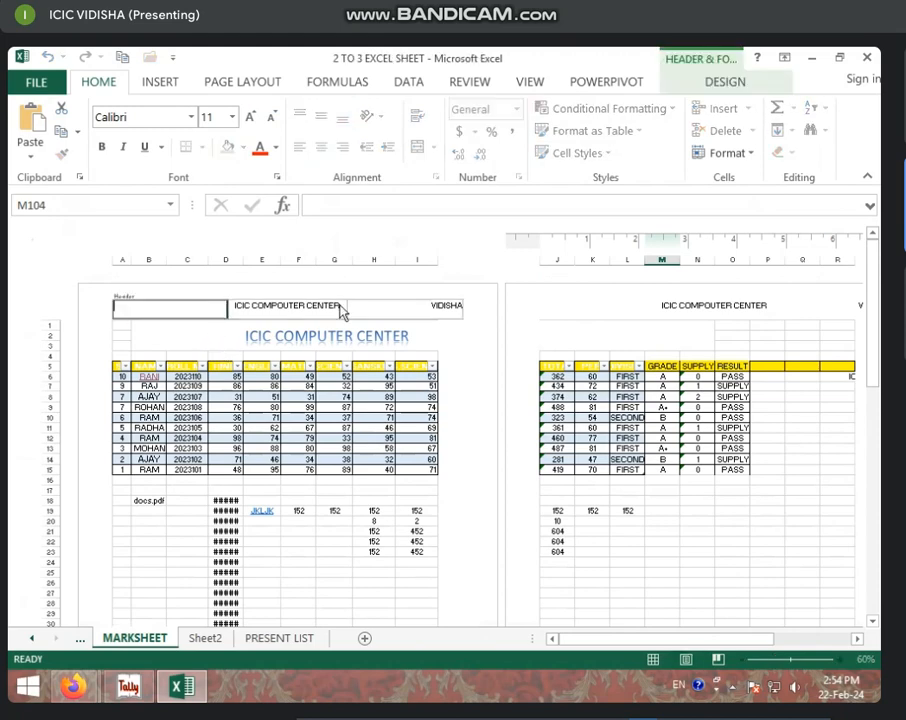
Step: Insert the Current Date code into the left header so pages show 22-02-24
{"action": "left_click", "coordinate": [706, 84]}
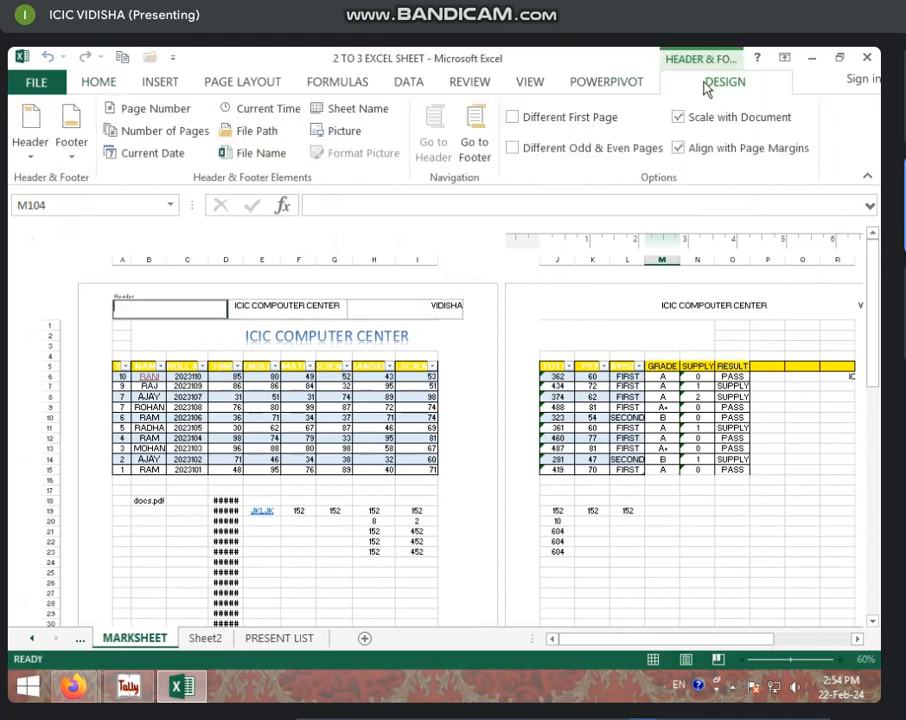
{"action": "left_click", "coordinate": [151, 154]}
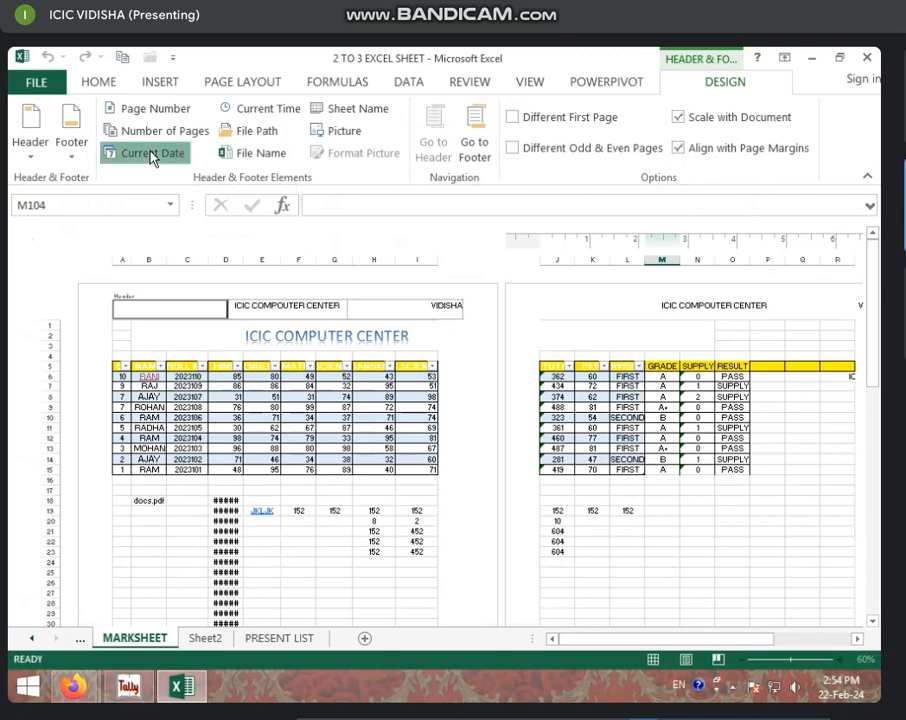
{"action": "left_click", "coordinate": [276, 433]}
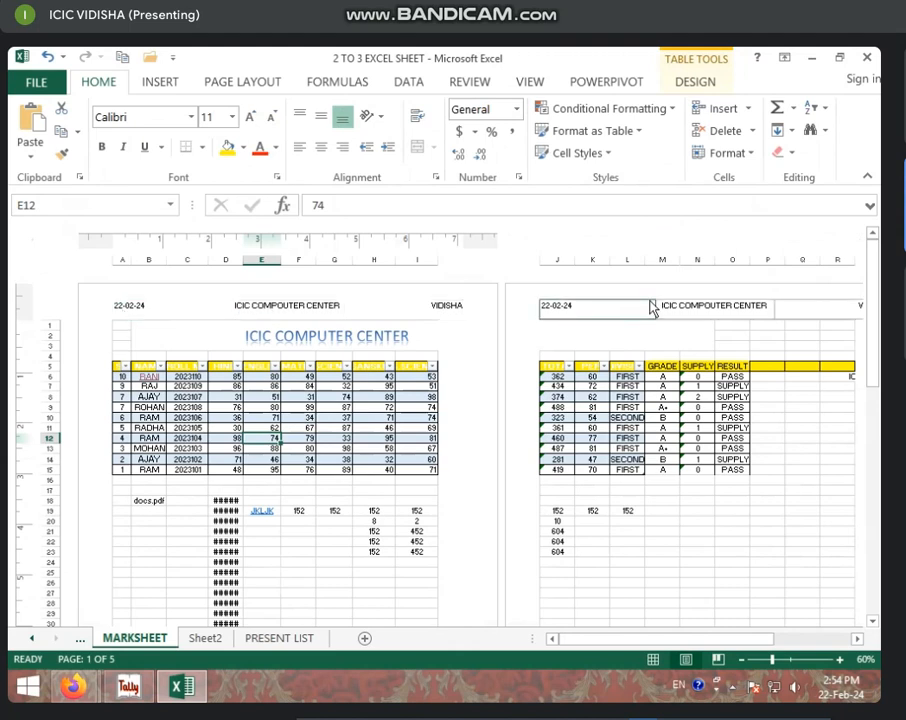
{"action": "left_click", "coordinate": [130, 306]}
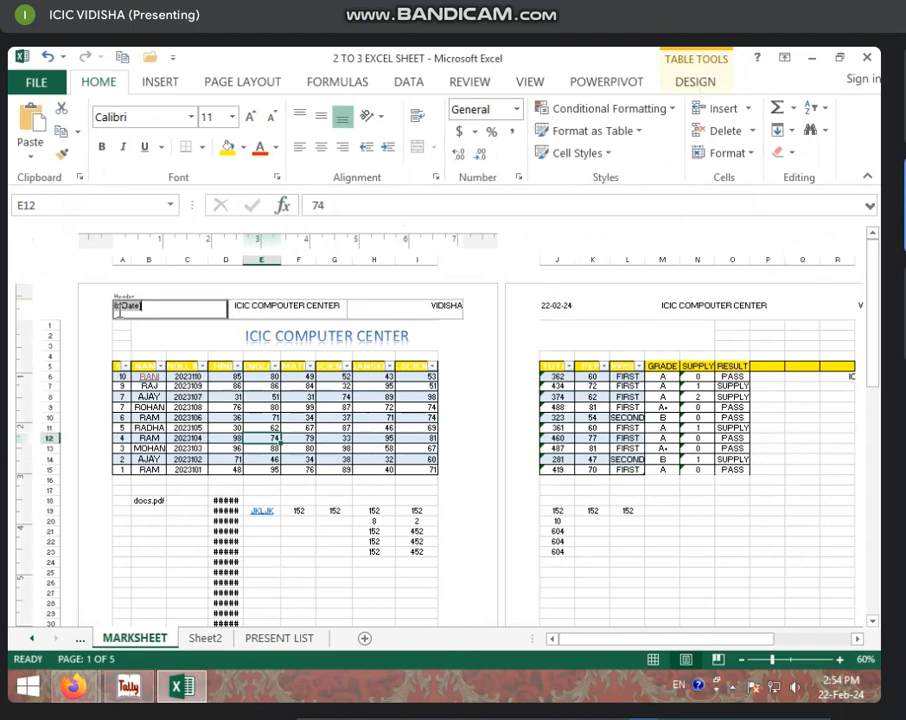
{"action": "left_click", "coordinate": [700, 83]}
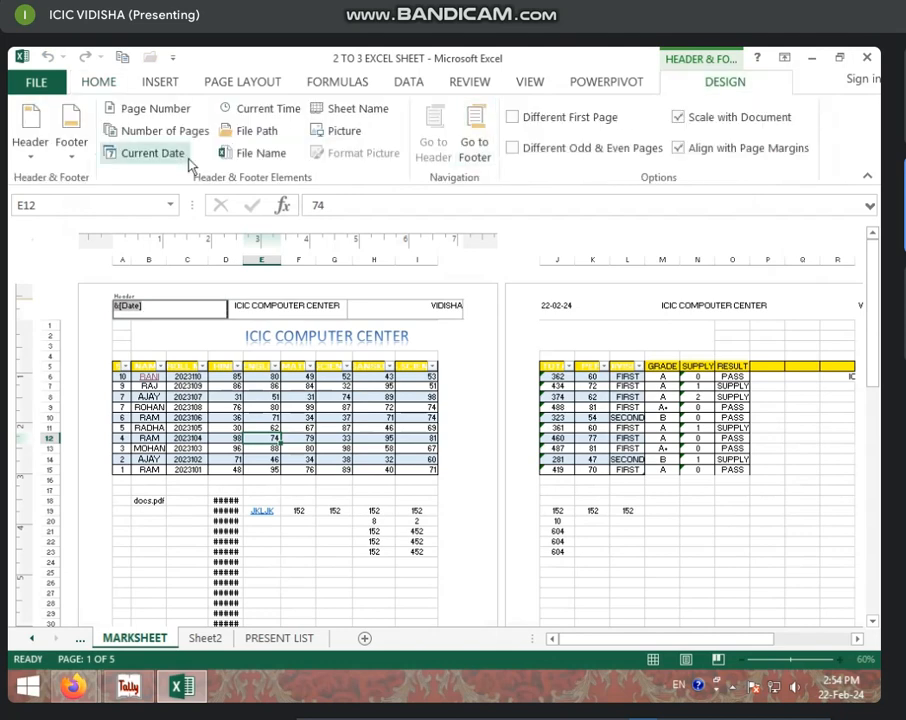
Step: Show the current time (2:55 PM) in the left header and replace VIDISHA with the date
{"action": "left_click", "coordinate": [287, 121]}
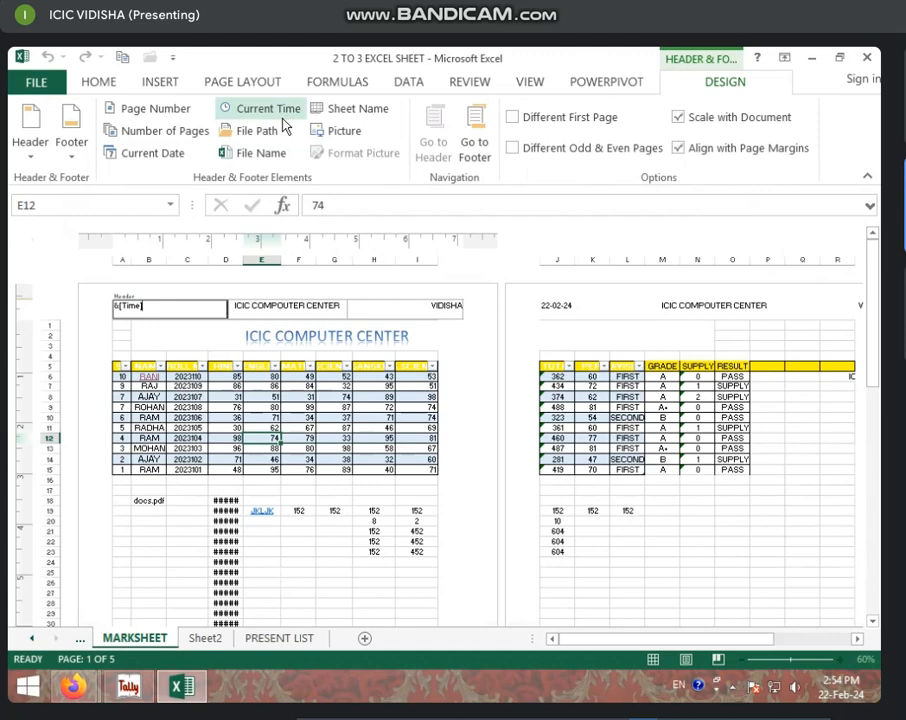
{"action": "left_click", "coordinate": [293, 460]}
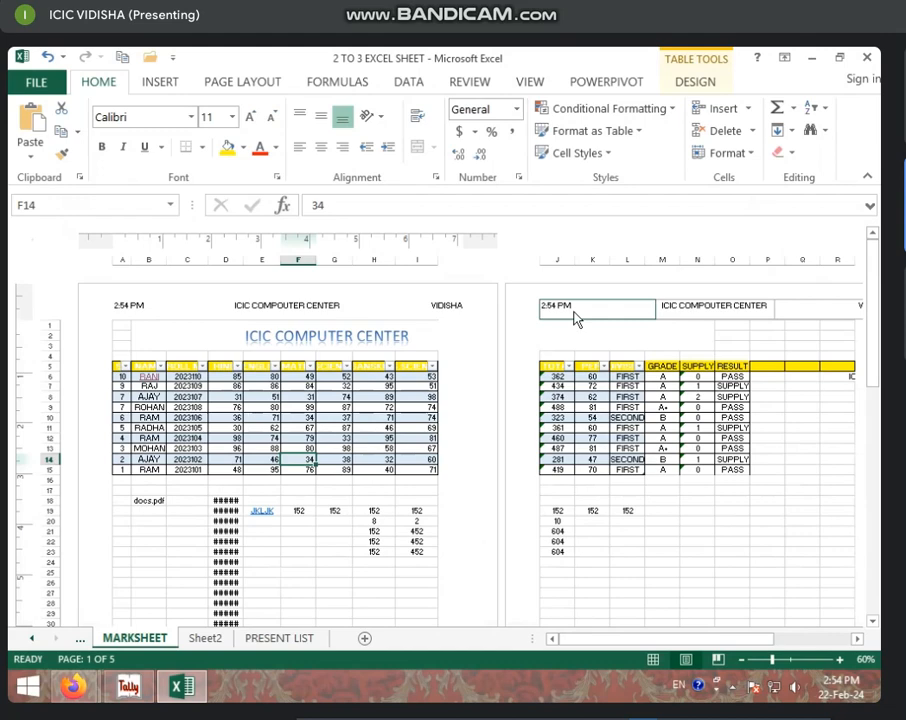
{"action": "left_click", "coordinate": [430, 309]}
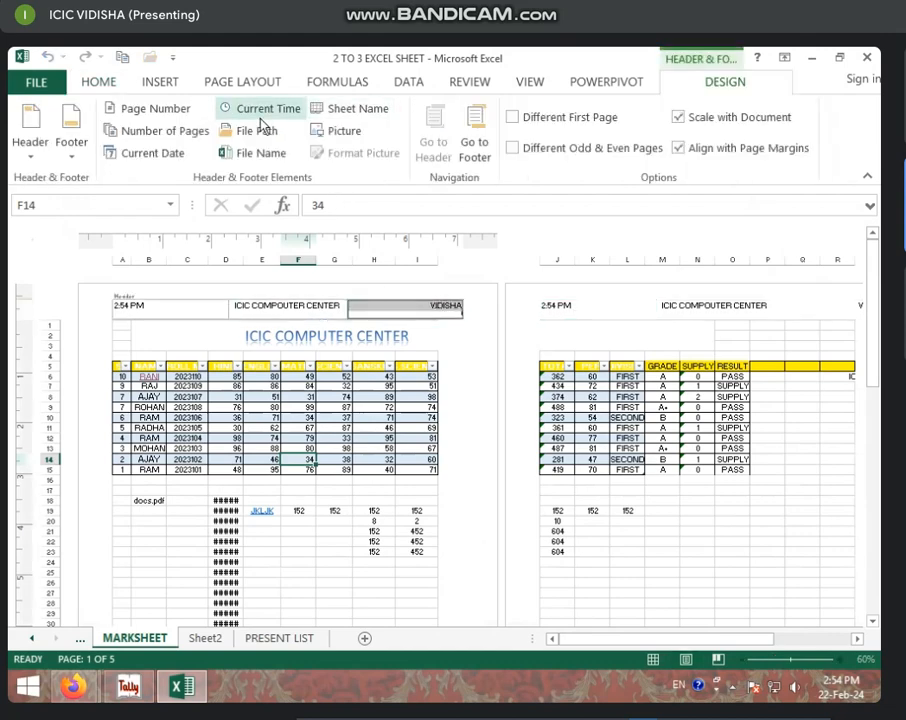
{"action": "left_click", "coordinate": [146, 153]}
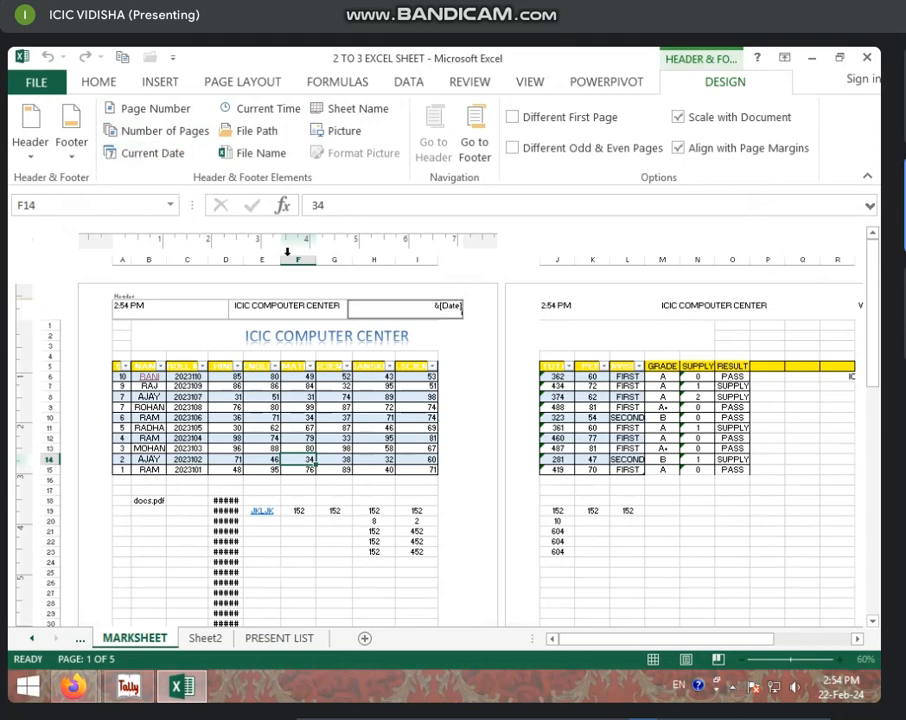
{"action": "left_click", "coordinate": [376, 375]}
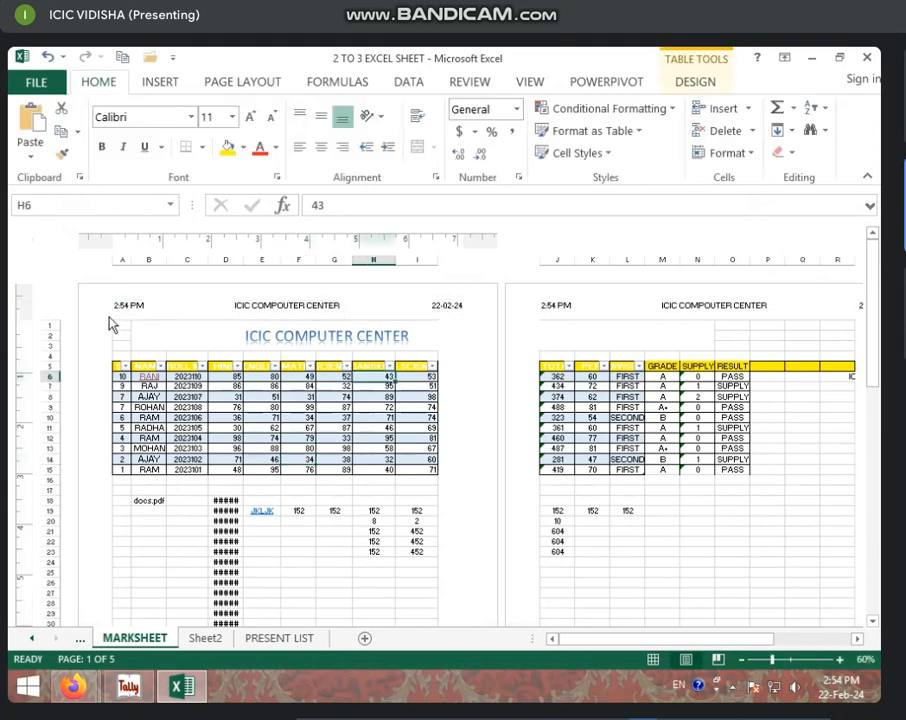
{"action": "left_click", "coordinate": [440, 301]}
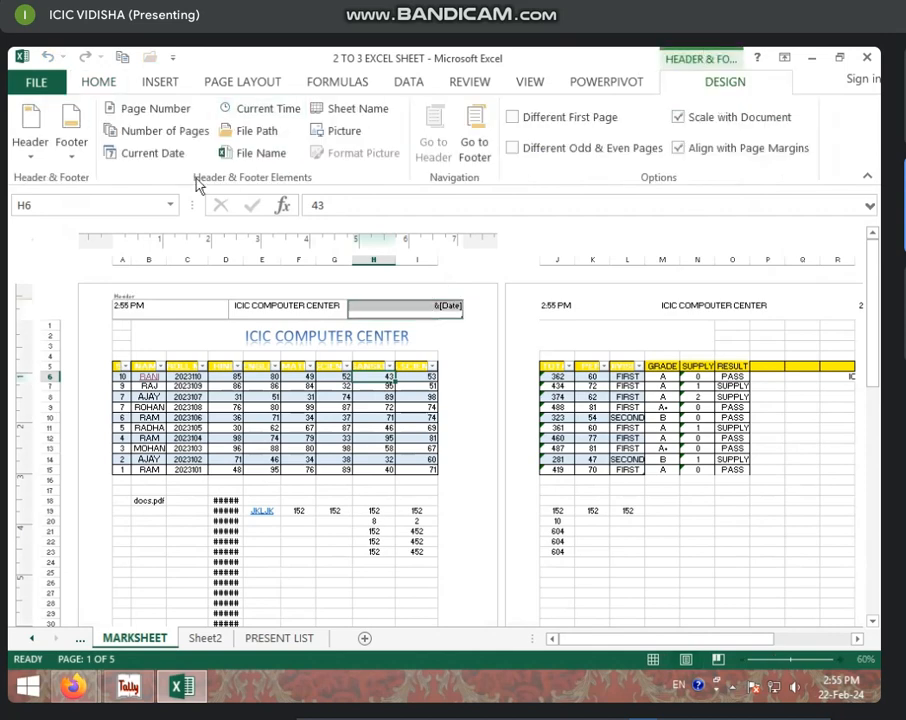
Step: Put Sheet Name (MARKSHEET) in the right header section and File Name (2 TO 3 EXCEL SHEET) on the left
{"action": "left_click", "coordinate": [350, 108]}
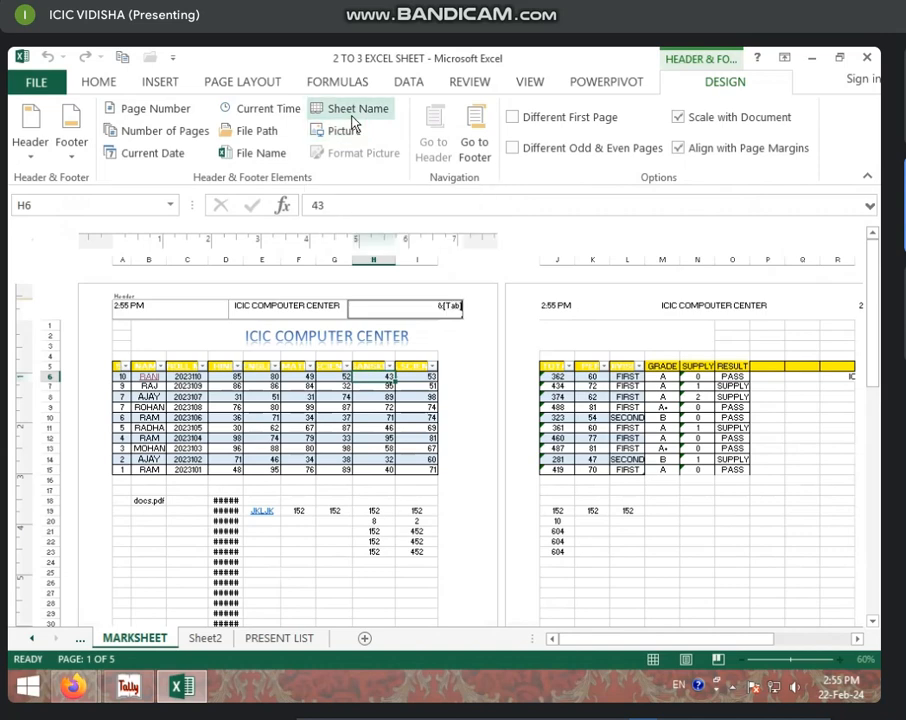
{"action": "left_click", "coordinate": [411, 323]}
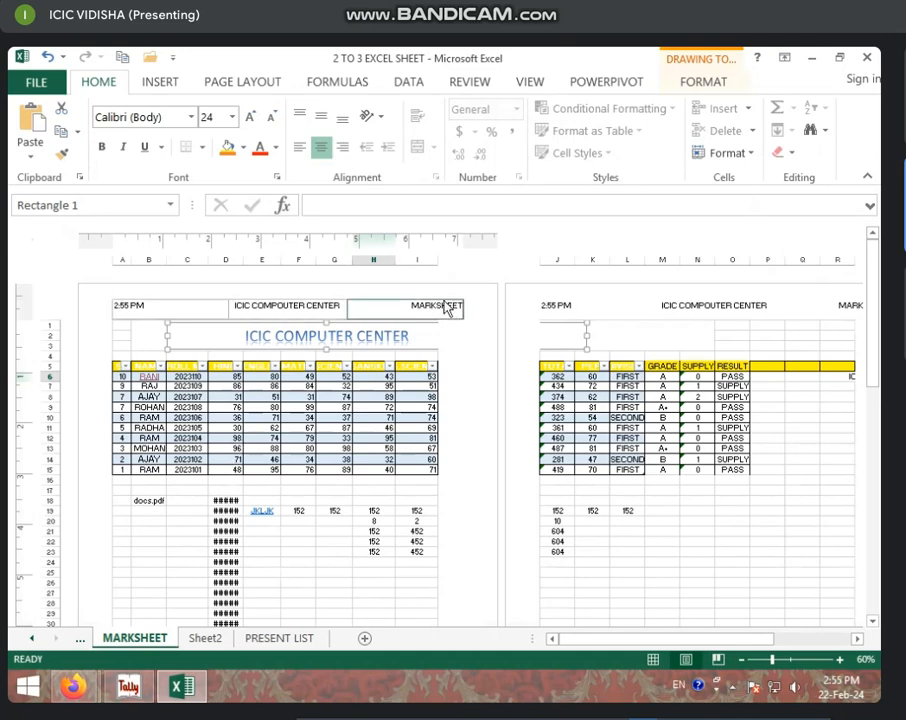
{"action": "left_click", "coordinate": [170, 306]}
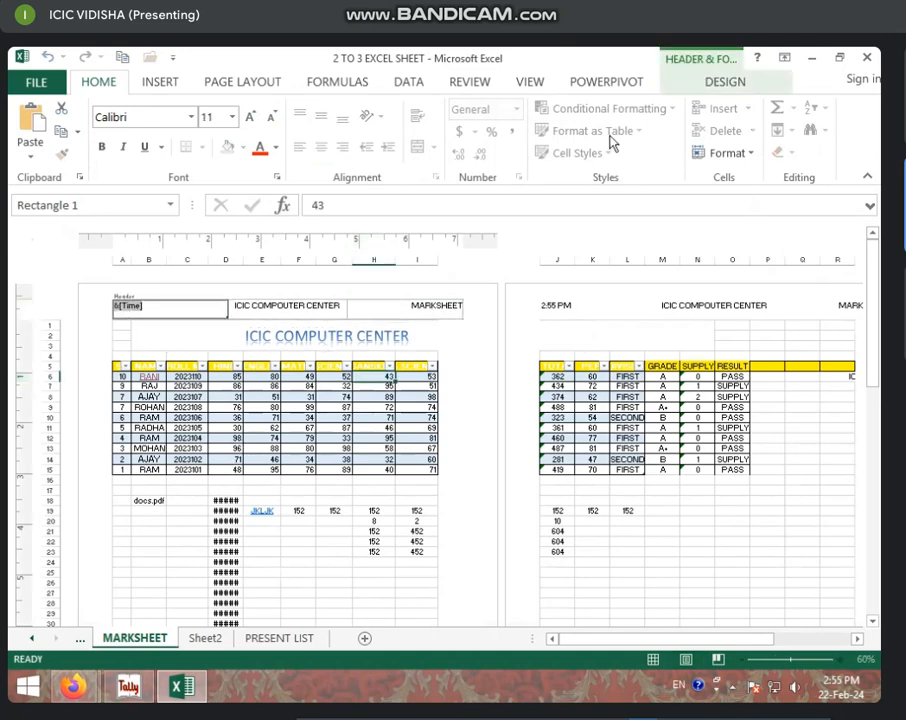
{"action": "left_click", "coordinate": [708, 80]}
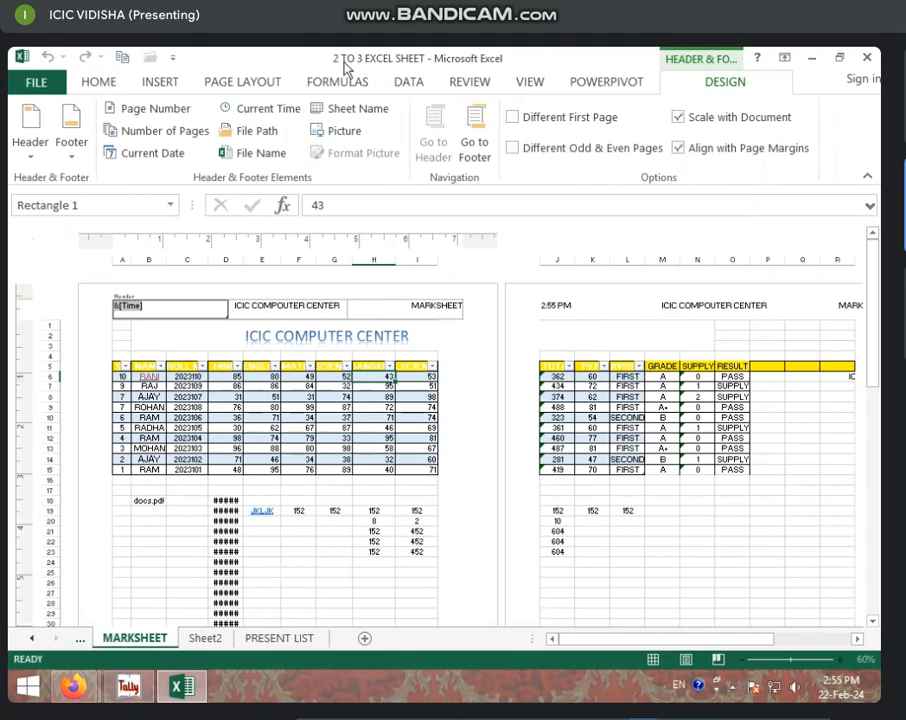
{"action": "left_click", "coordinate": [264, 155]}
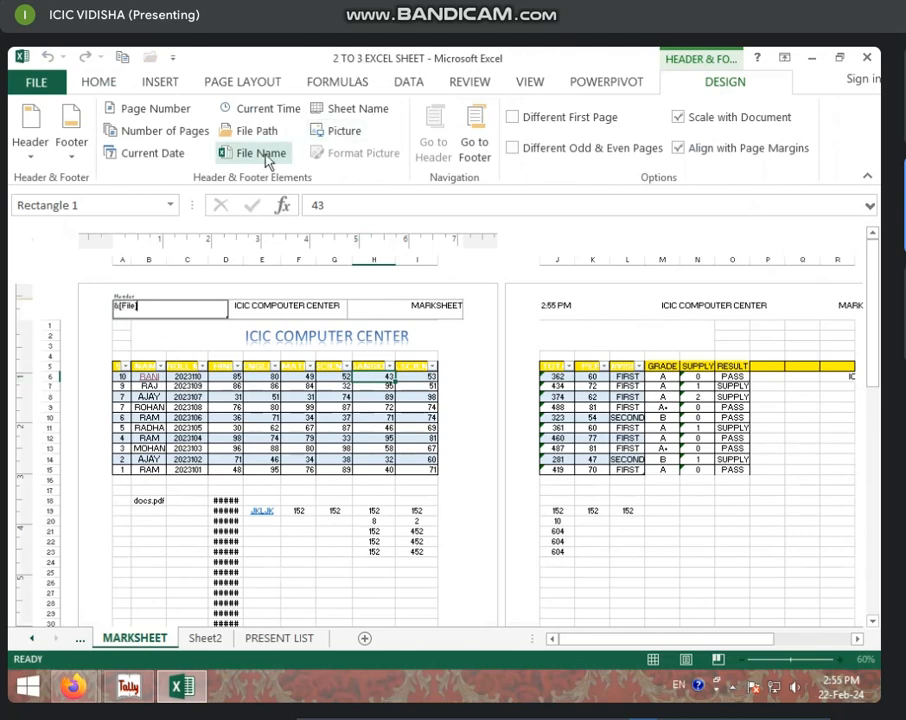
{"action": "left_click", "coordinate": [200, 427]}
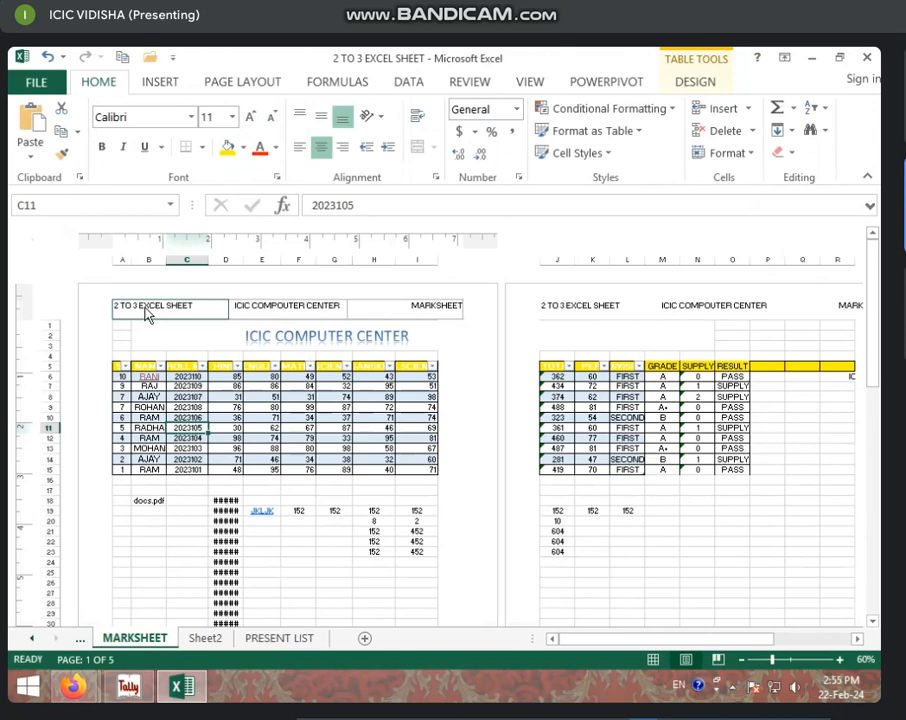
Step: Reopen the header for editing, jump to the footer and back to the header
{"action": "left_click", "coordinate": [146, 314]}
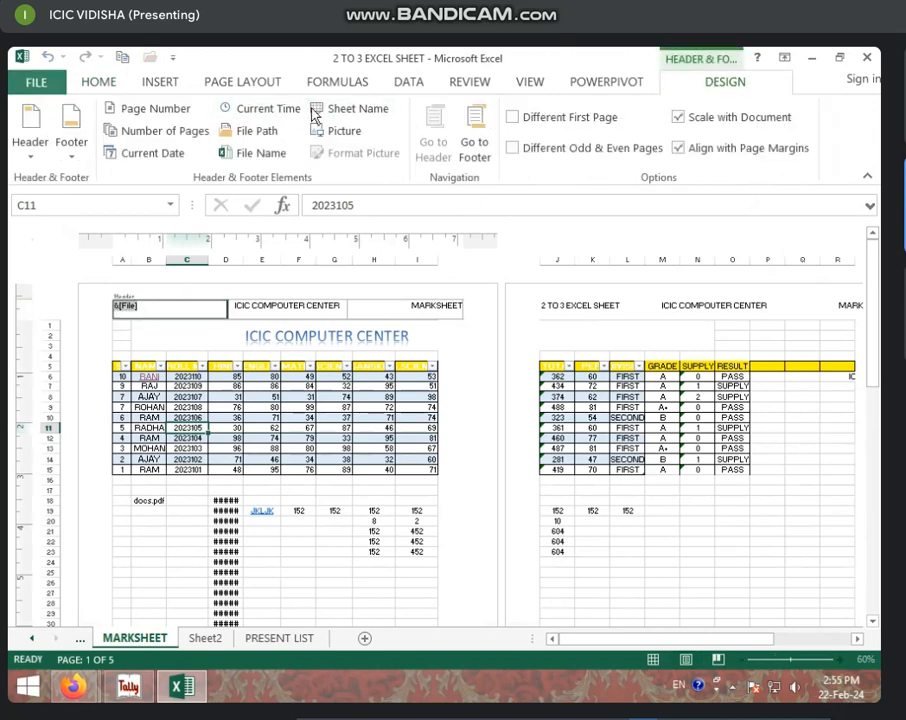
{"action": "left_click", "coordinate": [468, 150]}
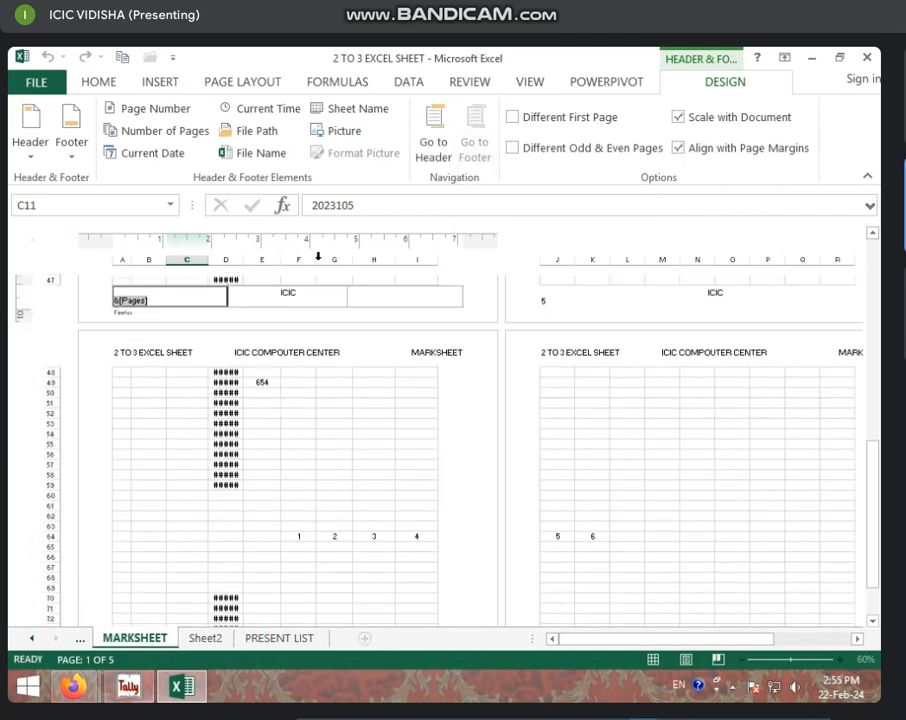
{"action": "left_click", "coordinate": [449, 119]}
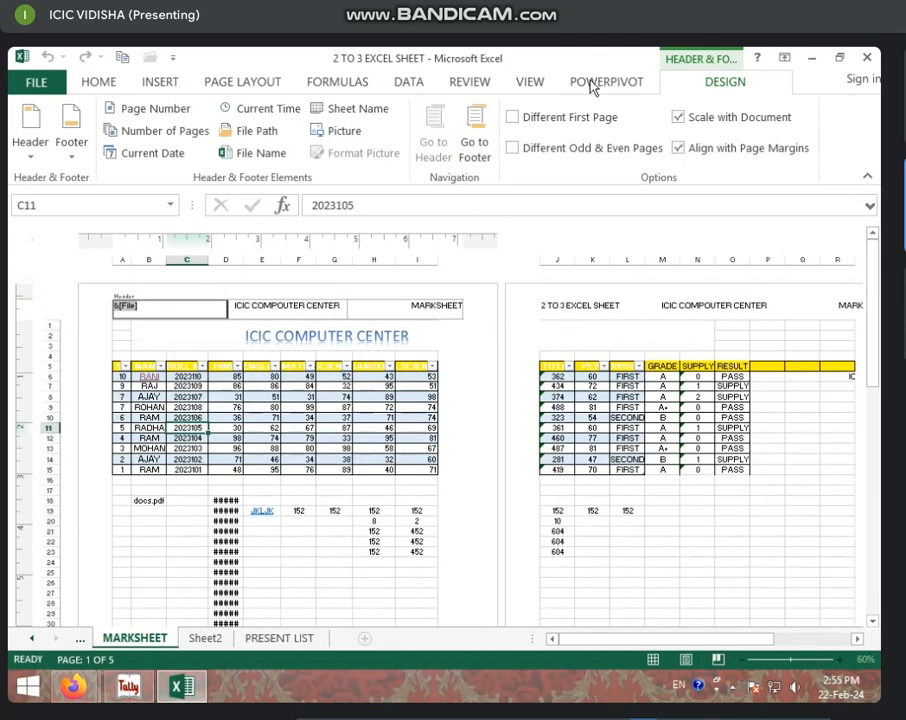
Step: Turn Different First Page and Different Odd & Even Pages on, then off again
{"action": "left_click", "coordinate": [546, 123]}
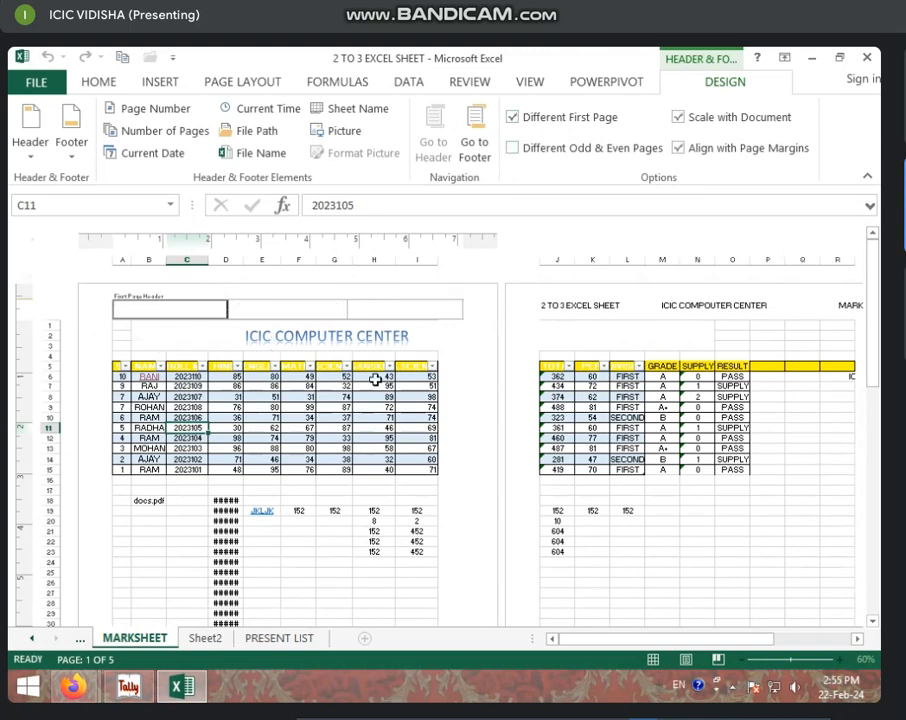
{"action": "left_click", "coordinate": [578, 118]}
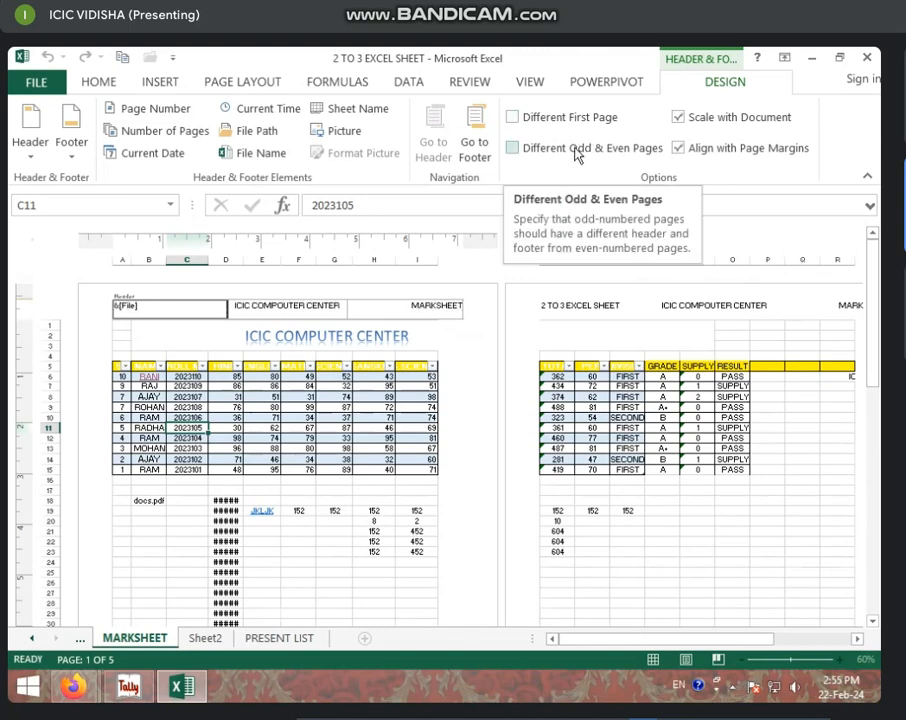
{"action": "left_click", "coordinate": [576, 152]}
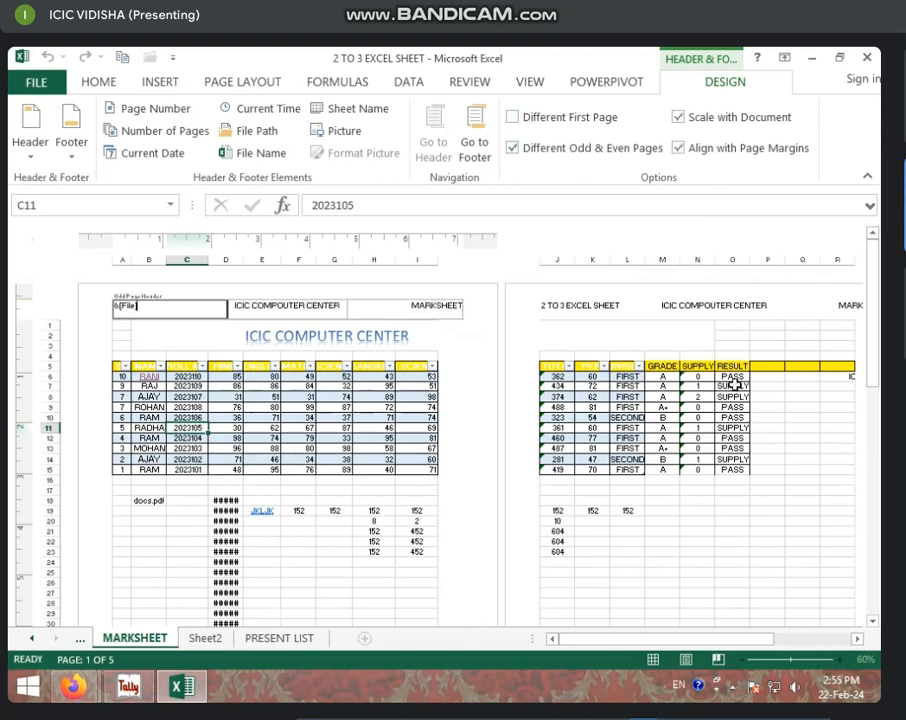
{"action": "left_click", "coordinate": [598, 152]}
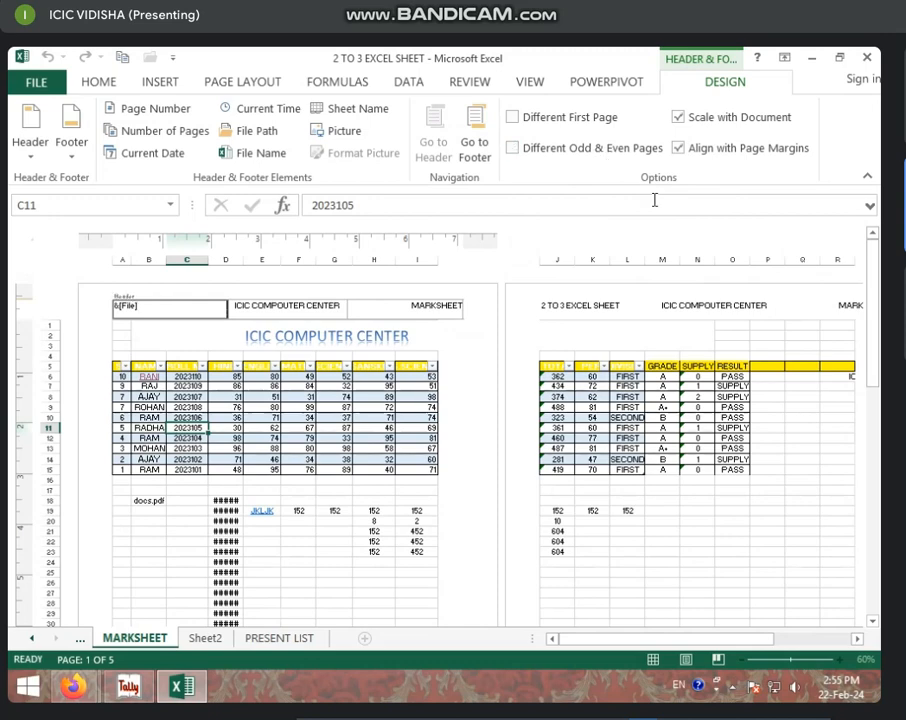
Step: Browse the Insert text options and select cell E13 in the marks table
{"action": "left_click", "coordinate": [160, 81]}
{"action": "left_click", "coordinate": [782, 178]}
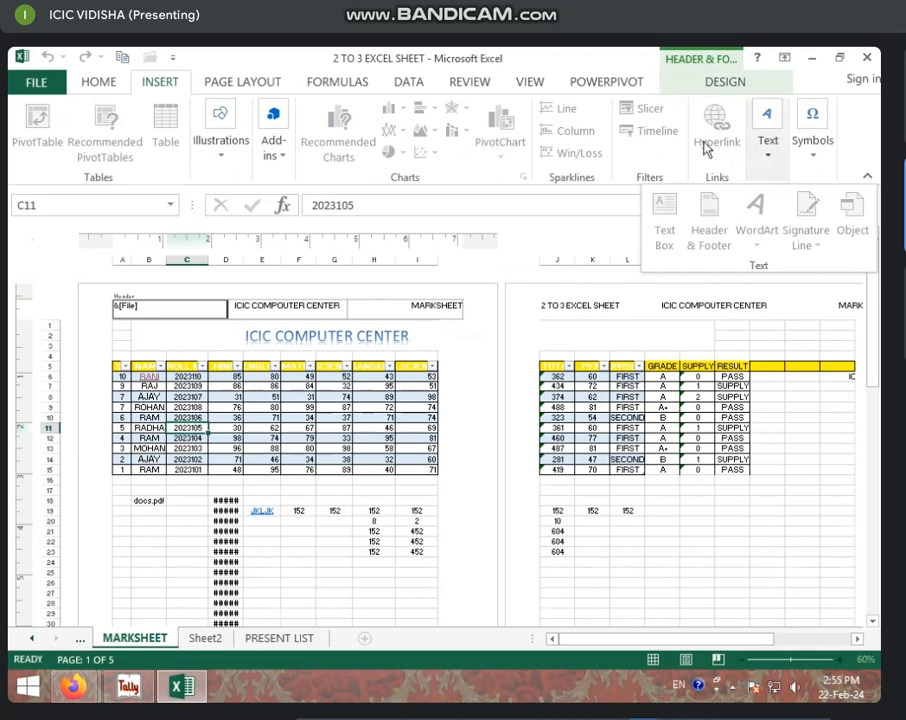
{"action": "left_click", "coordinate": [194, 493]}
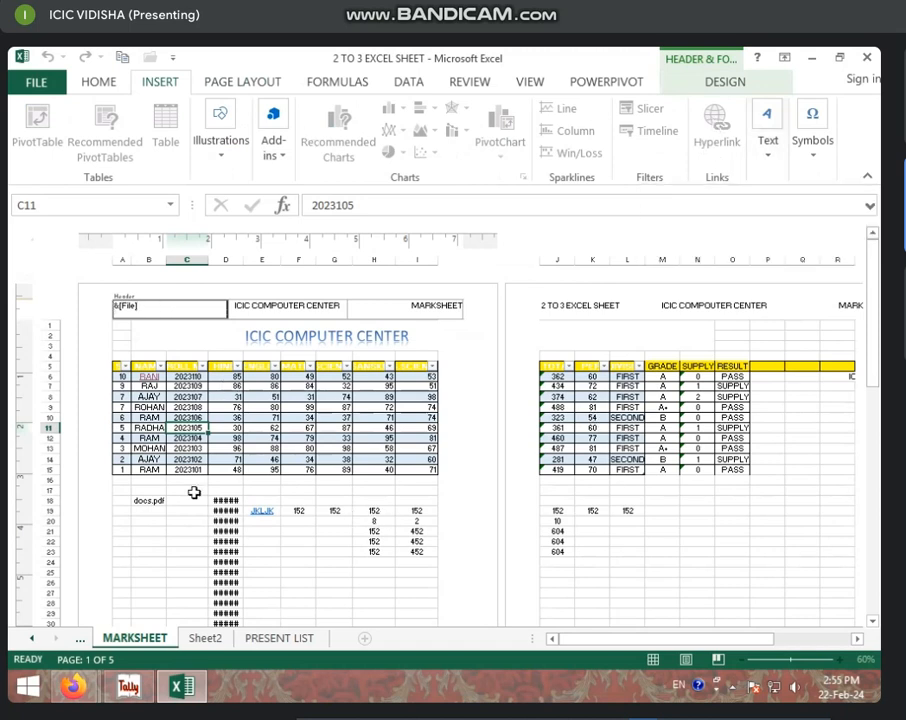
{"action": "left_click", "coordinate": [303, 420]}
{"action": "left_click", "coordinate": [292, 480]}
{"action": "left_click", "coordinate": [276, 450]}
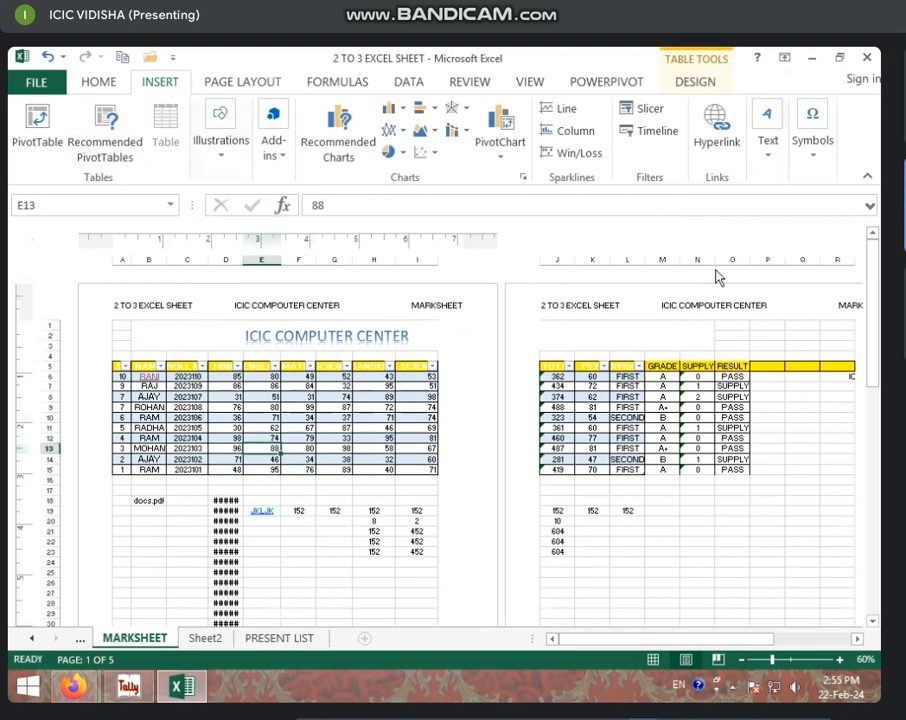
{"action": "left_click", "coordinate": [767, 148]}
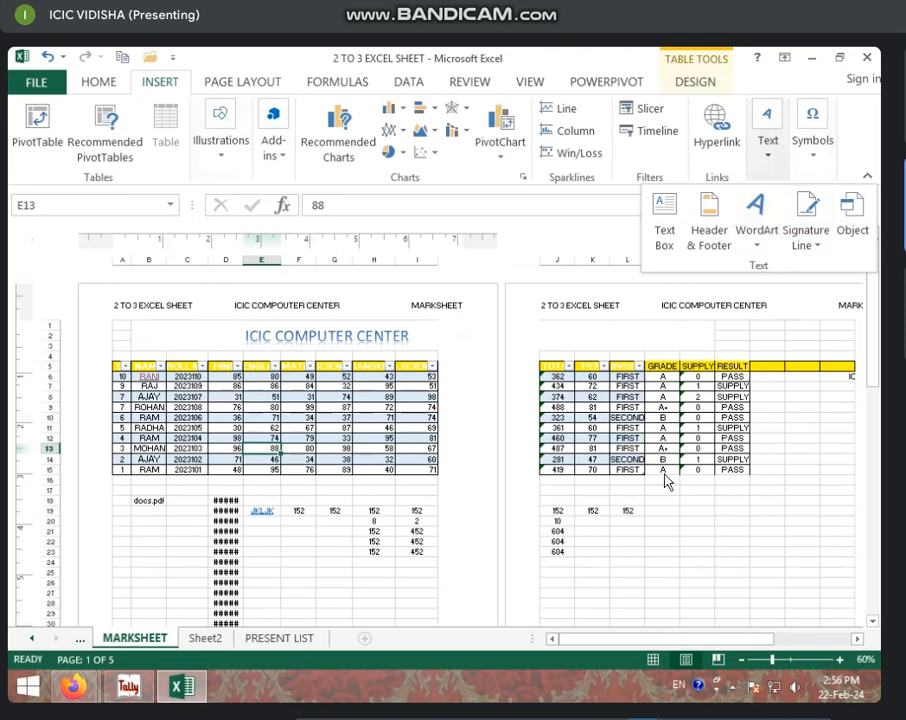
{"action": "left_click", "coordinate": [652, 664]}
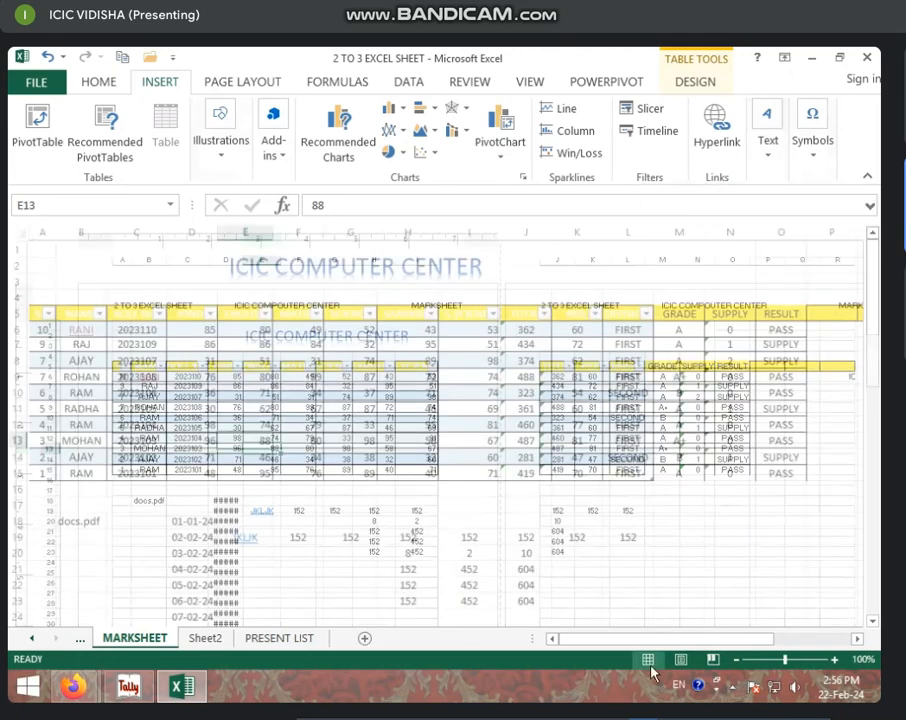
Step: Switch the MARKSHEET back to Normal view, zoom to 120% and select cell J9
{"action": "left_click", "coordinate": [550, 511]}
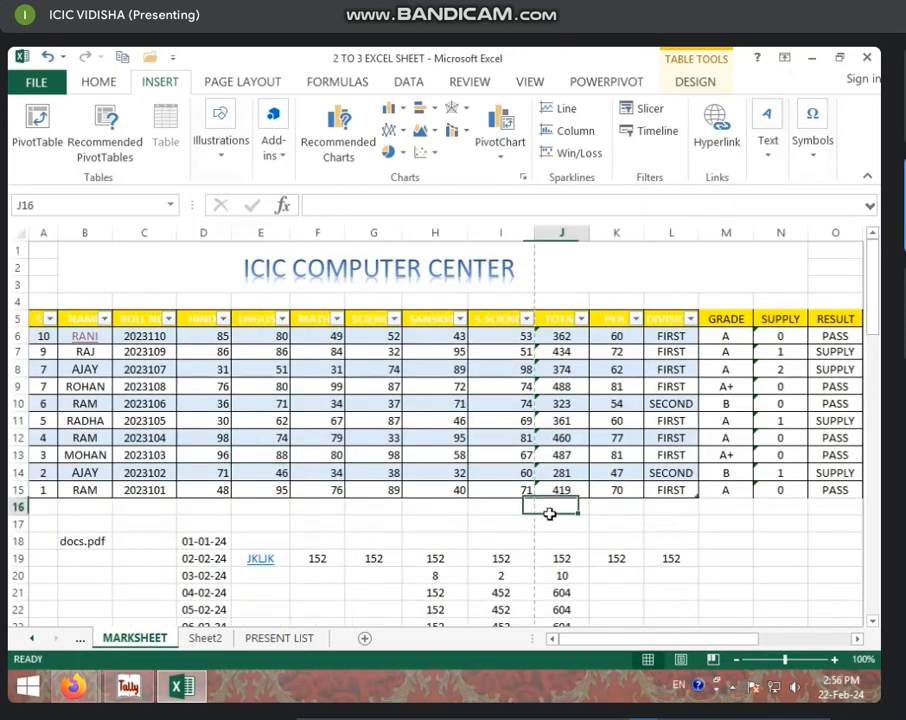
{"action": "left_click", "coordinate": [835, 659]}
{"action": "left_click", "coordinate": [835, 659]}
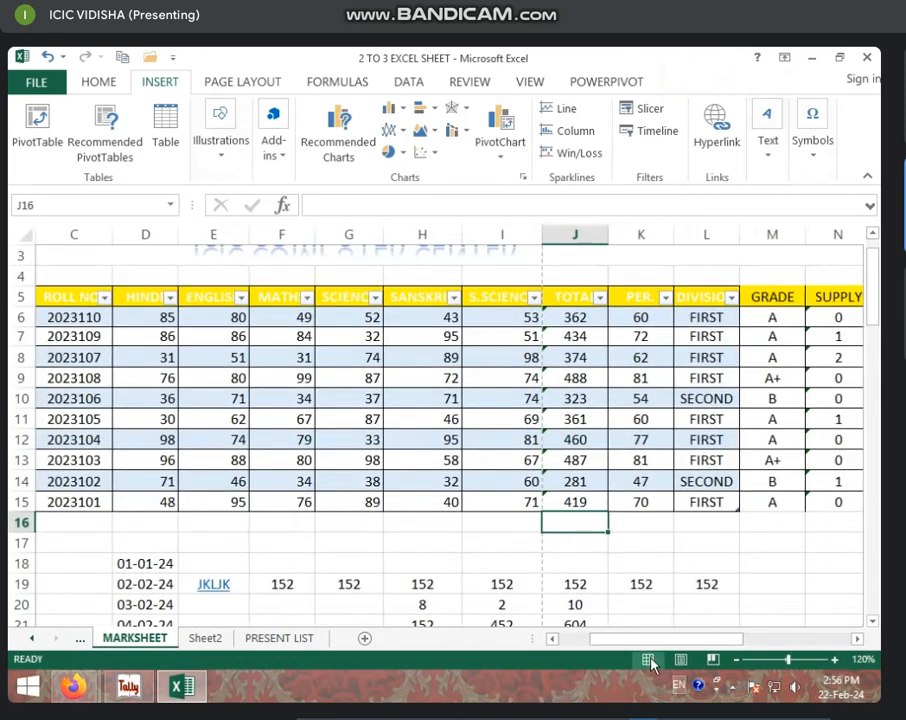
{"action": "scroll", "coordinate": [600, 420], "scroll_direction": "up", "scroll_amount": 1}
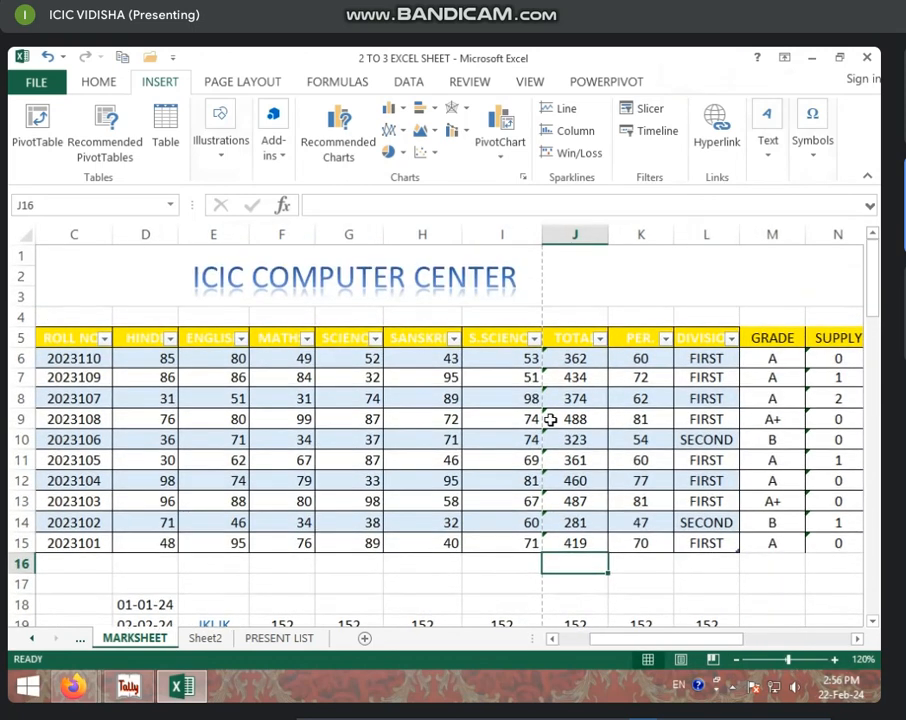
{"action": "left_click", "coordinate": [555, 419]}
Step: Bring up the WordArt style gallery from the Insert Text options
{"action": "left_click", "coordinate": [768, 145]}
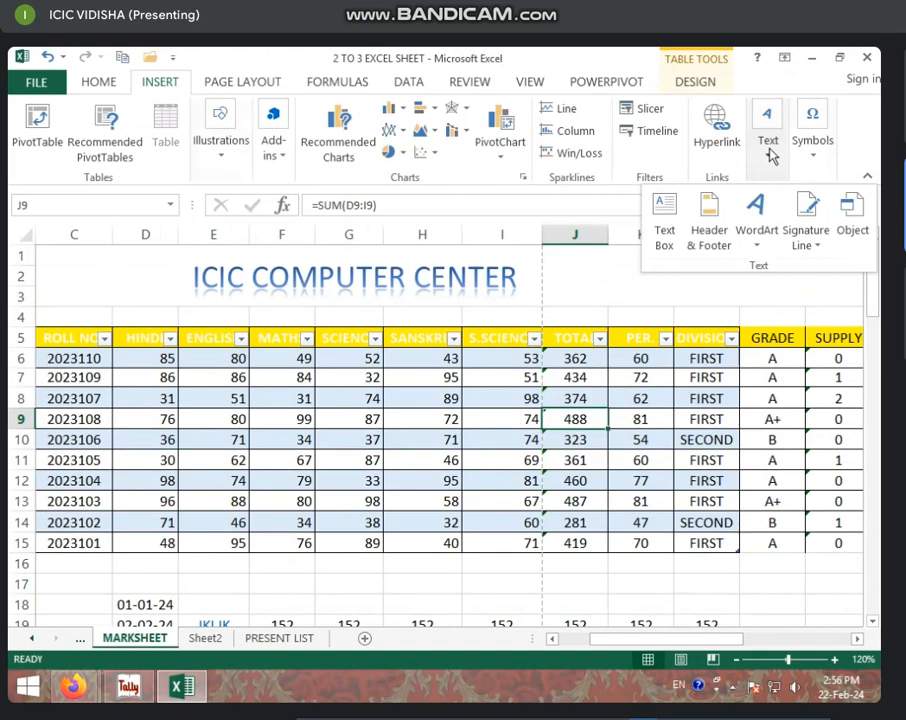
{"action": "left_click", "coordinate": [764, 244]}
{"action": "left_click", "coordinate": [341, 270]}
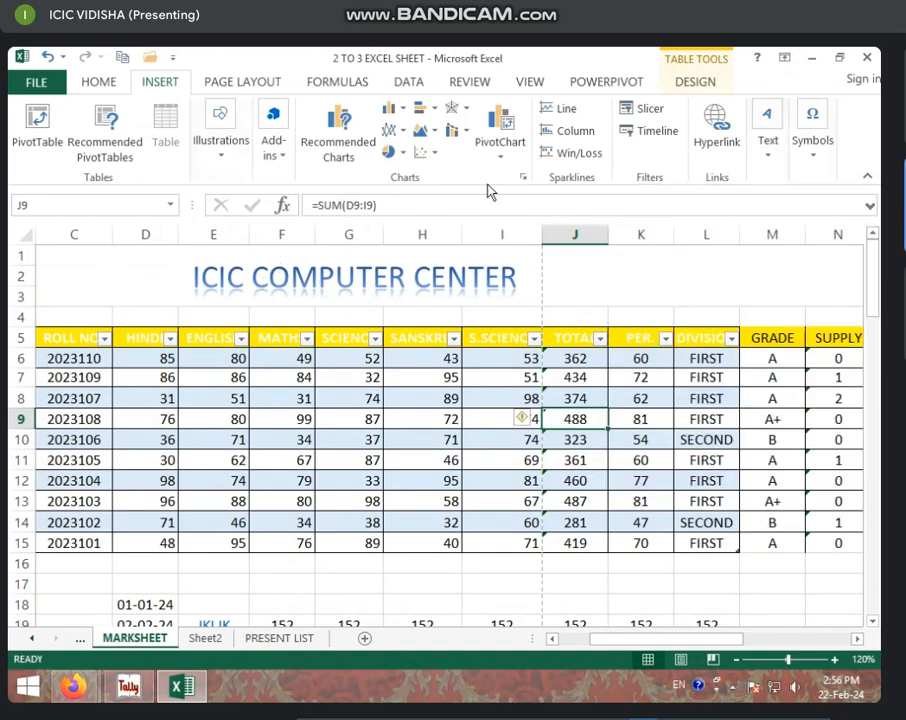
{"action": "left_click", "coordinate": [770, 150]}
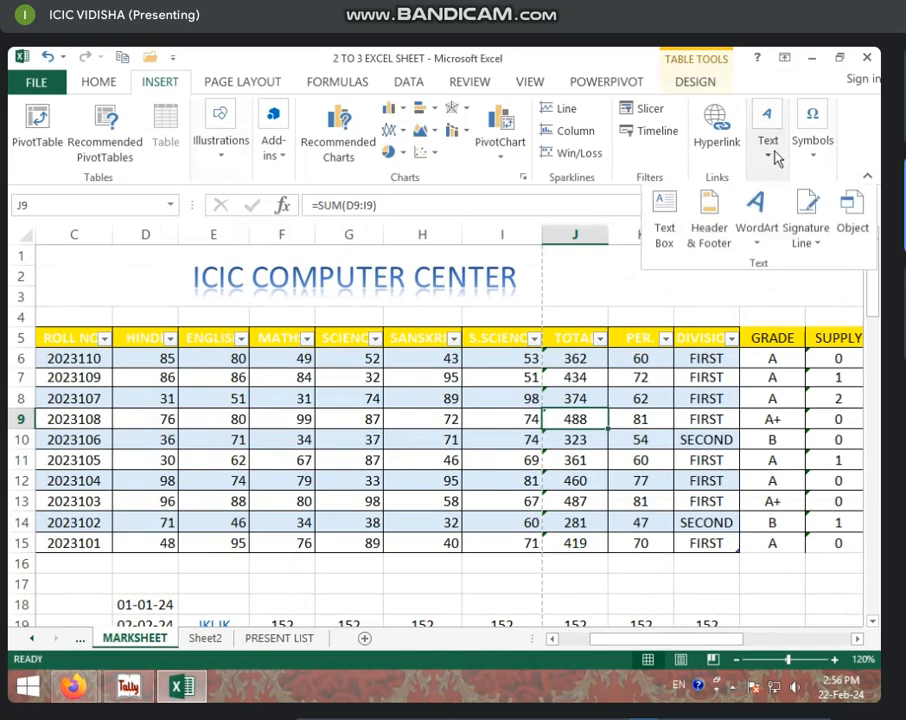
{"action": "left_click", "coordinate": [770, 240]}
Step: Insert a WordArt style and replace its placeholder with 'PARI JAN KALYAN SAMITI'
{"action": "left_click", "coordinate": [622, 428]}
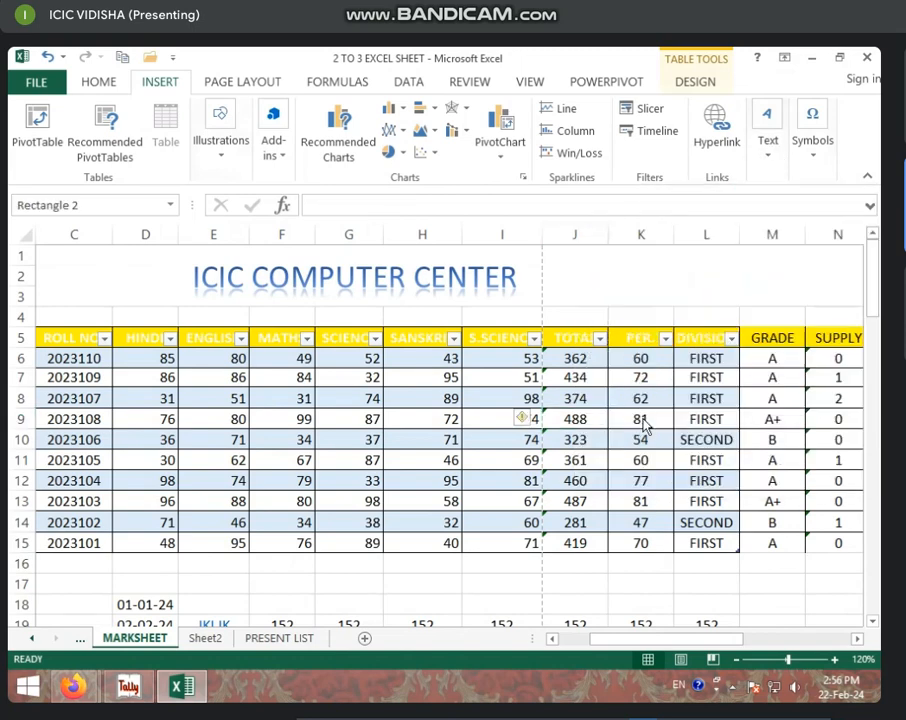
{"action": "left_click_drag", "start_coordinate": [393, 398], "coordinate": [316, 362]}
{"action": "left_click_drag", "start_coordinate": [205, 418], "coordinate": [681, 425]}
{"action": "type", "text": "P"}
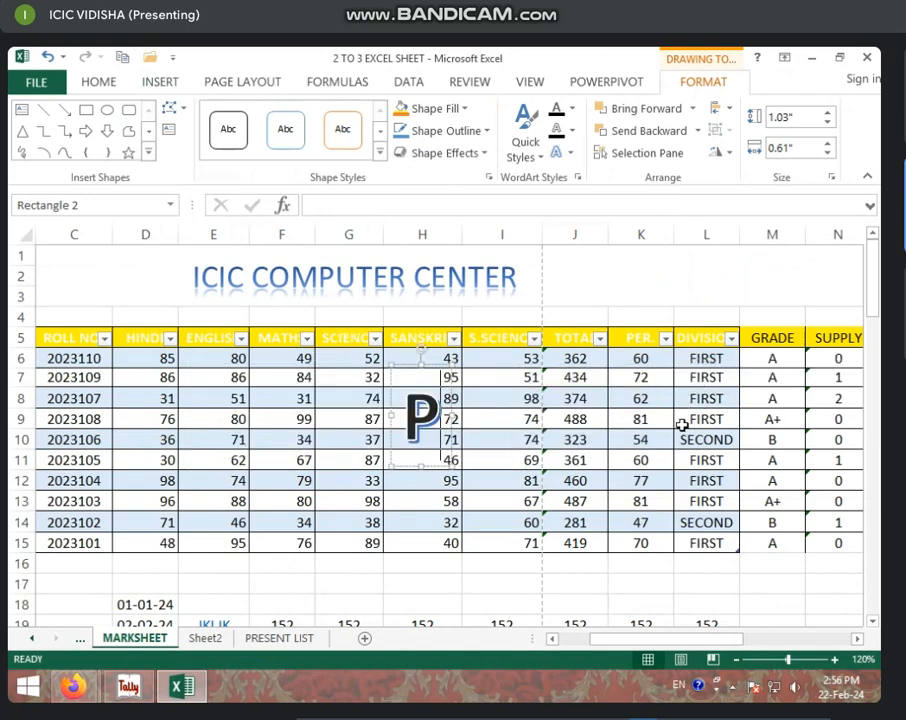
{"action": "type", "text": "ARI J"}
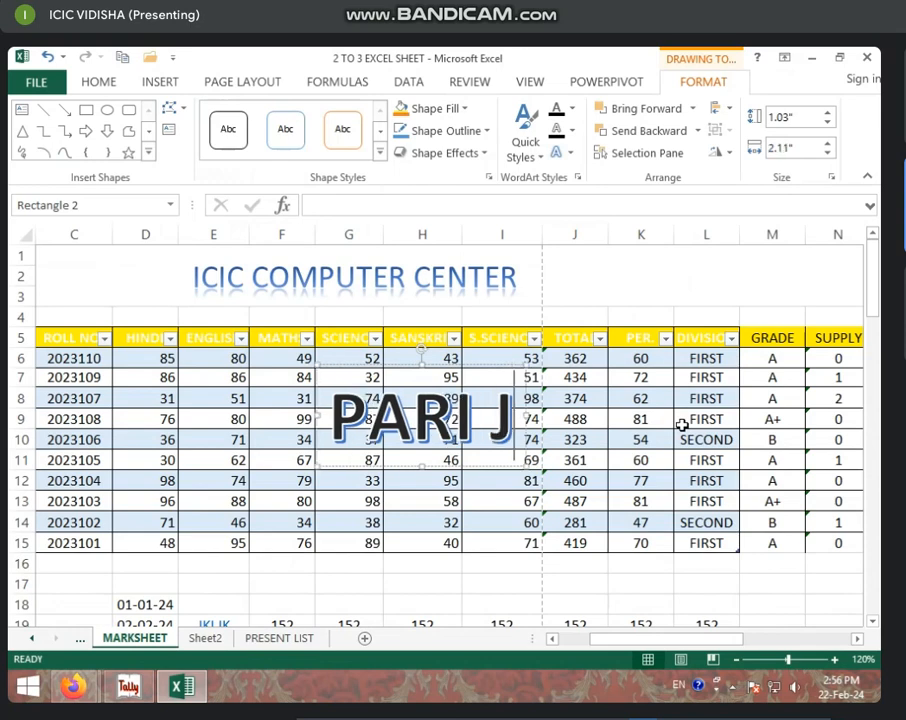
{"action": "type", "text": "AN KALYAN SAMI"}
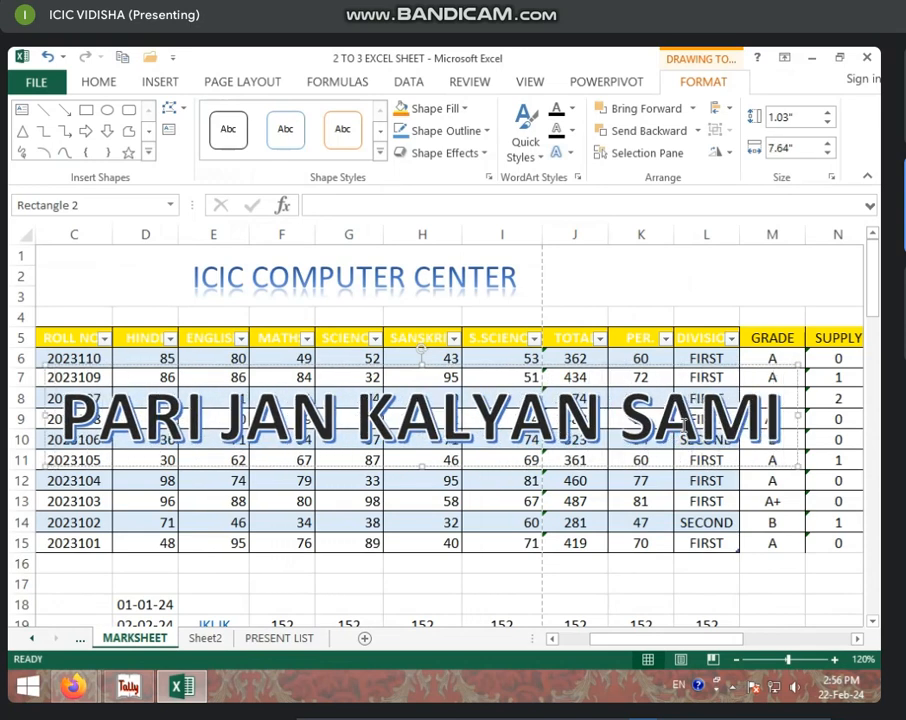
{"action": "type", "text": "TI"}
{"action": "key", "text": "Return"}
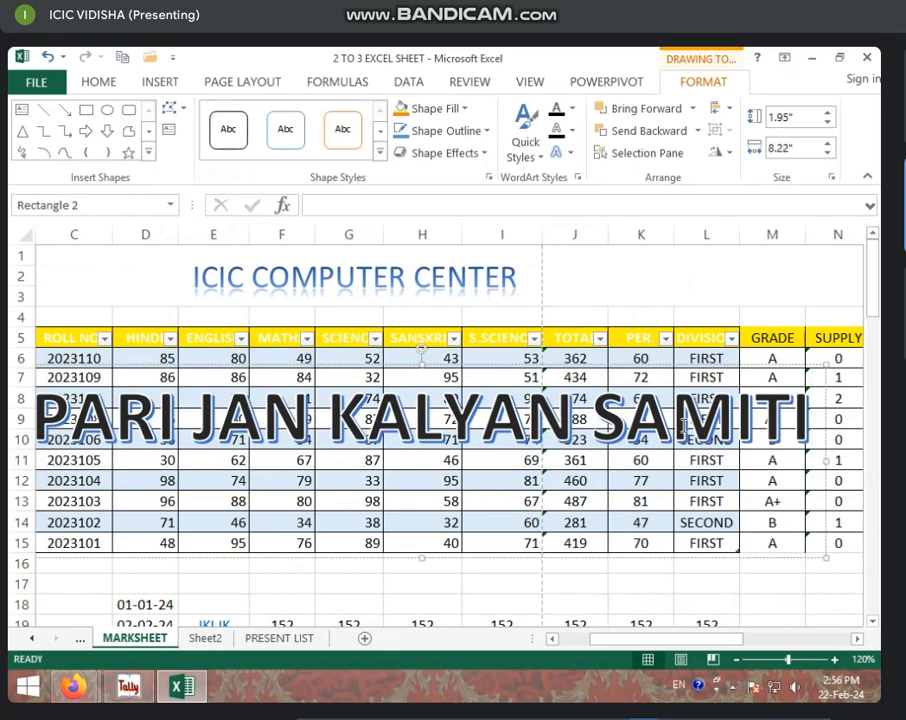
{"action": "key", "text": "BackSpace"}
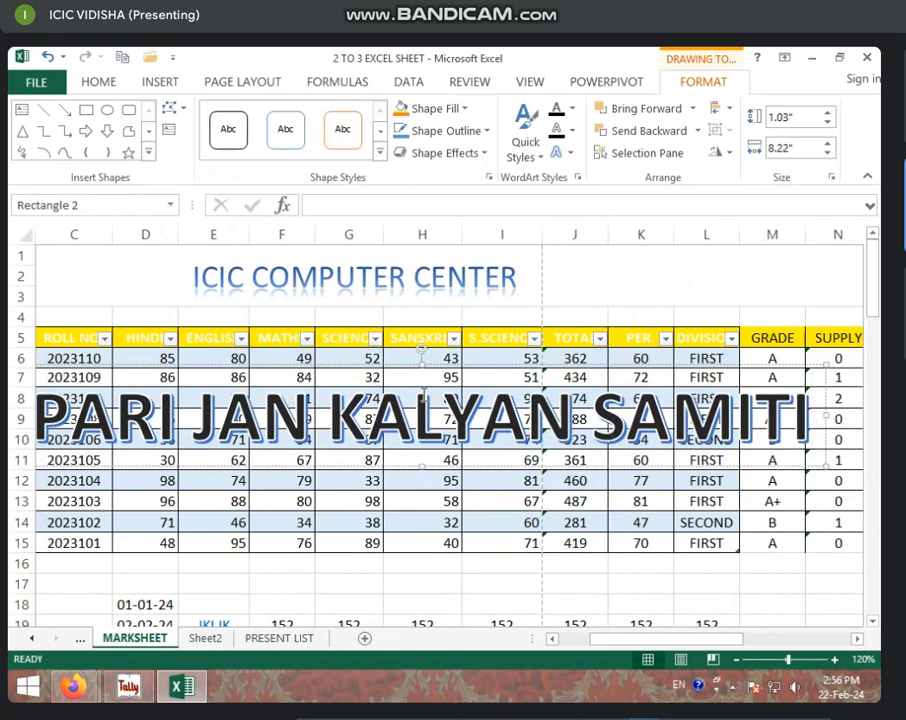
Step: Move the banner below the table to rows 16–18 and select all its text
{"action": "left_click_drag", "start_coordinate": [397, 368], "coordinate": [395, 538]}
{"action": "scroll", "coordinate": [326, 502], "scroll_direction": "down", "scroll_amount": 4}
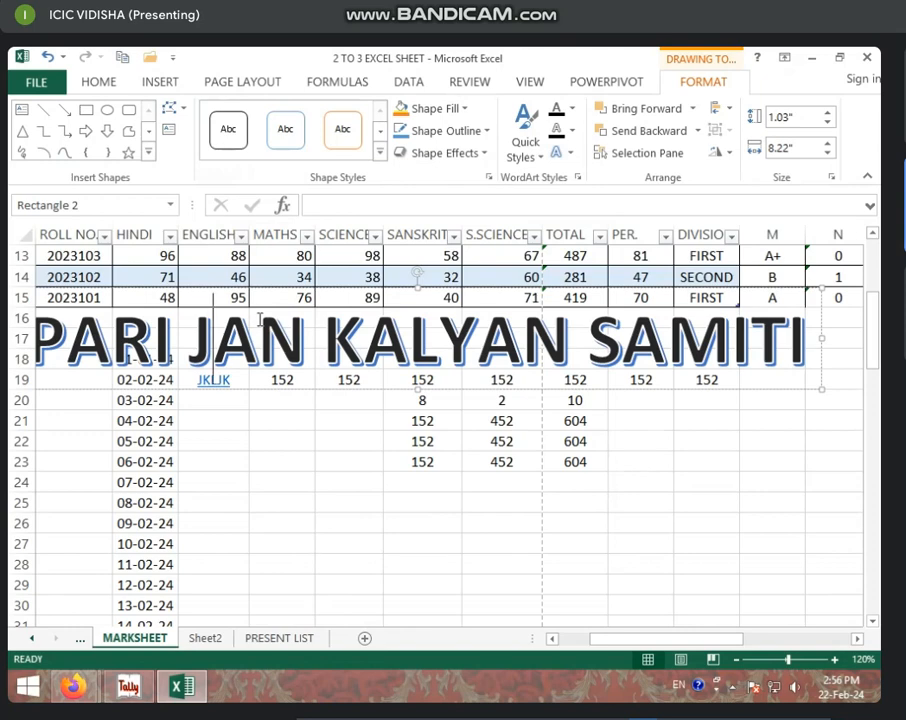
{"action": "key", "text": "ctrl+a"}
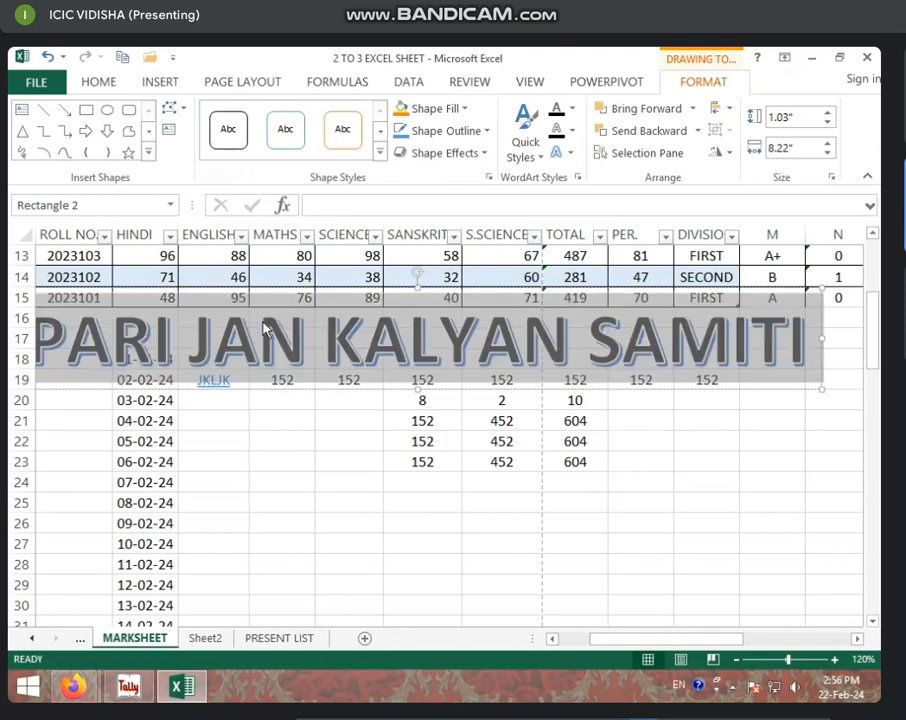
Step: Reduce the banner font size to 40 and move it to rows 21–22
{"action": "left_click", "coordinate": [102, 85]}
{"action": "left_click", "coordinate": [270, 118]}
{"action": "left_click", "coordinate": [270, 118]}
{"action": "left_click", "coordinate": [270, 118]}
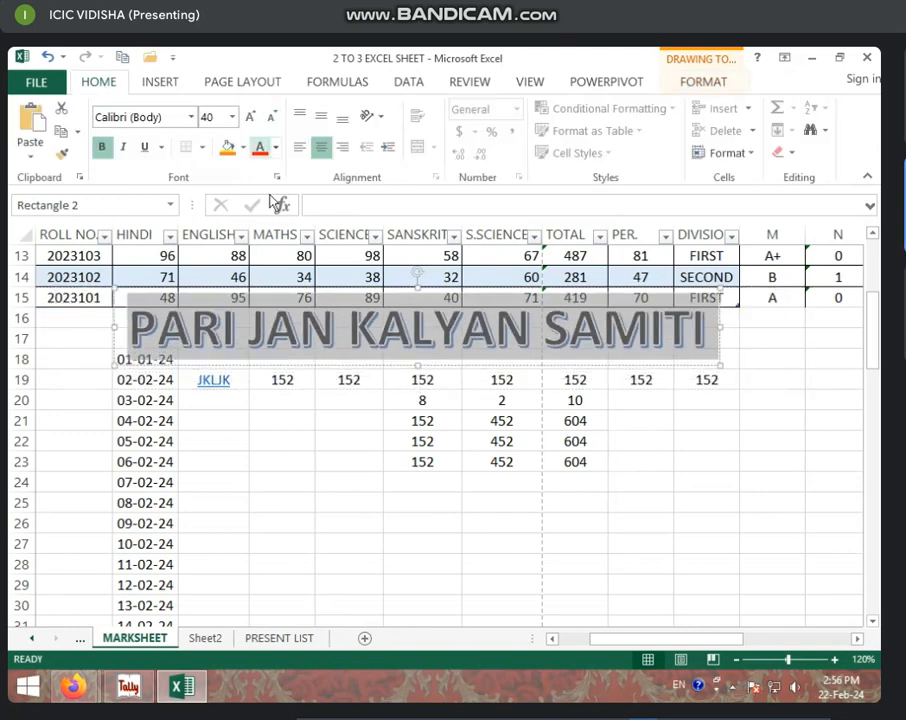
{"action": "left_click", "coordinate": [262, 398]}
{"action": "left_click", "coordinate": [150, 294]}
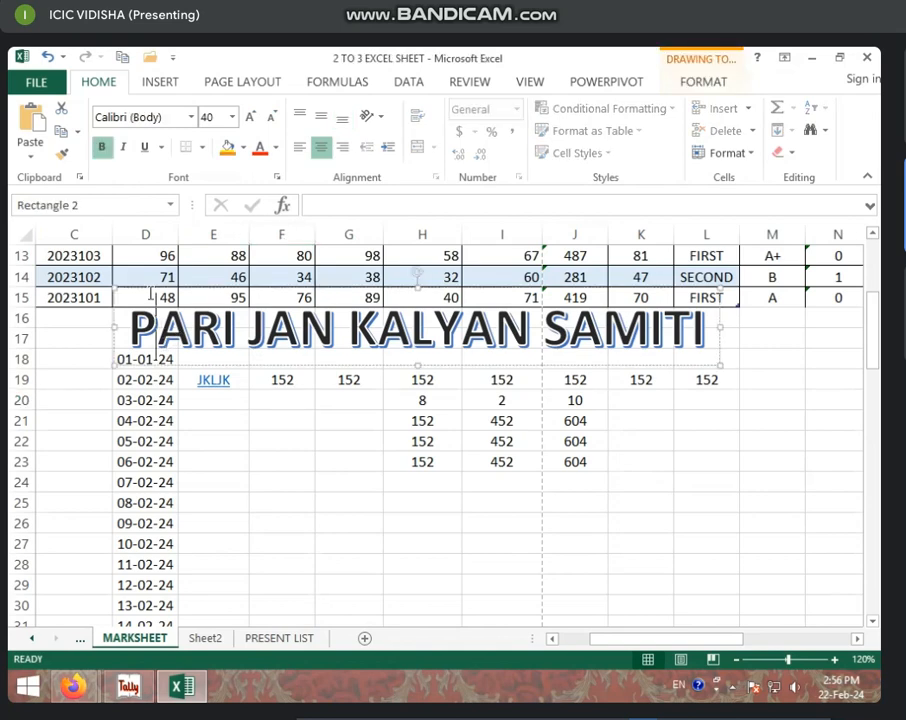
{"action": "left_click_drag", "start_coordinate": [155, 293], "coordinate": [162, 212]}
Step: Move the ICIC COMPUTER CENTER title down onto the marks table
{"action": "scroll", "coordinate": [225, 522], "scroll_direction": "up", "scroll_amount": 3}
{"action": "scroll", "coordinate": [235, 555], "scroll_direction": "down", "scroll_amount": 2}
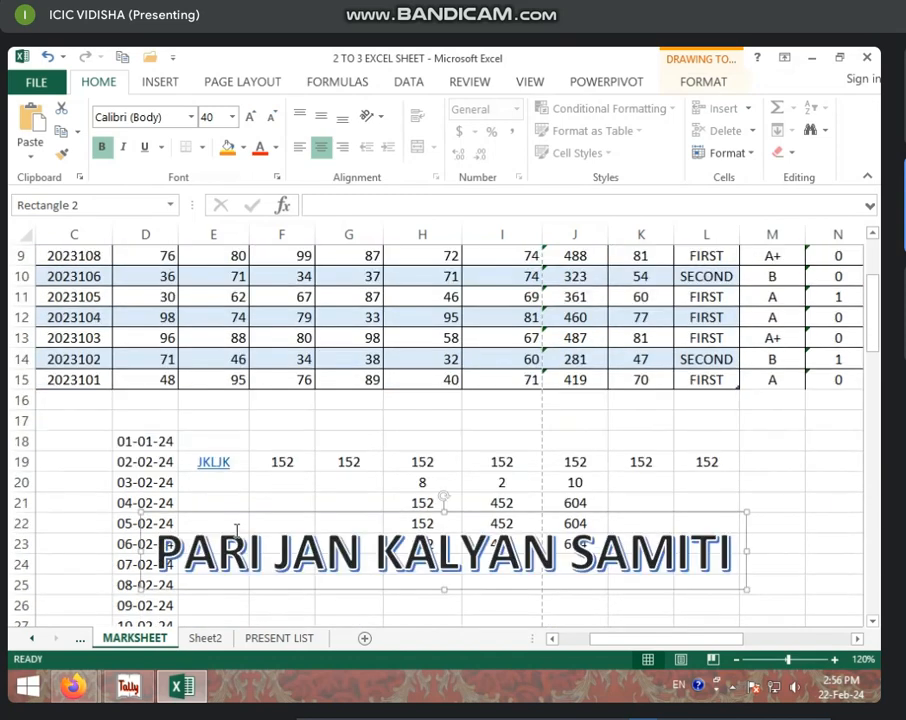
{"action": "left_click_drag", "start_coordinate": [223, 507], "coordinate": [201, 371]}
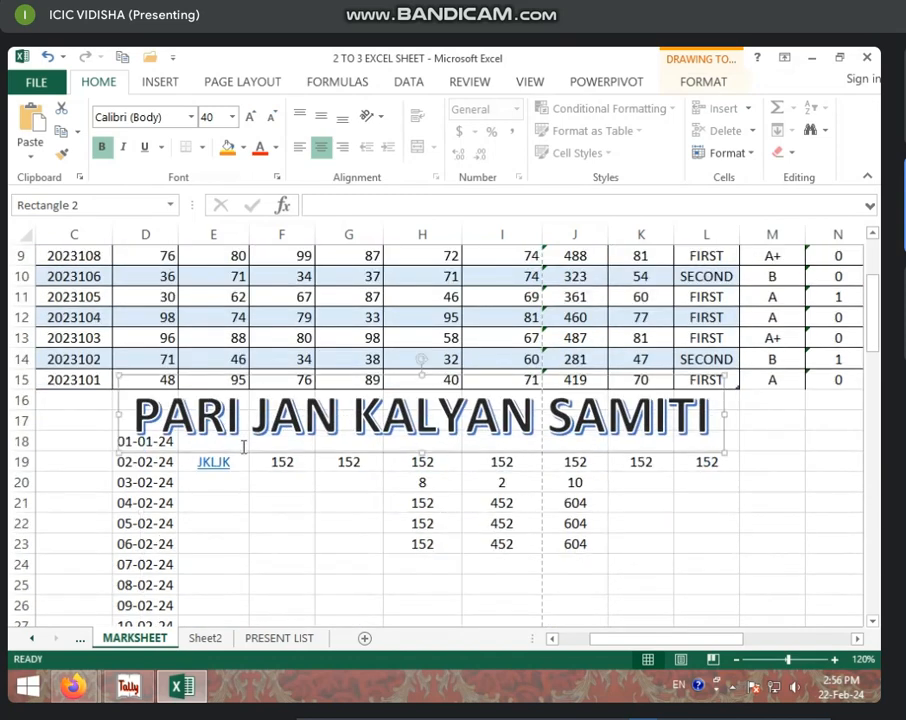
{"action": "scroll", "coordinate": [259, 517], "scroll_direction": "up", "scroll_amount": 3}
{"action": "left_click_drag", "start_coordinate": [228, 536], "coordinate": [152, 215]}
{"action": "left_click", "coordinate": [265, 308]}
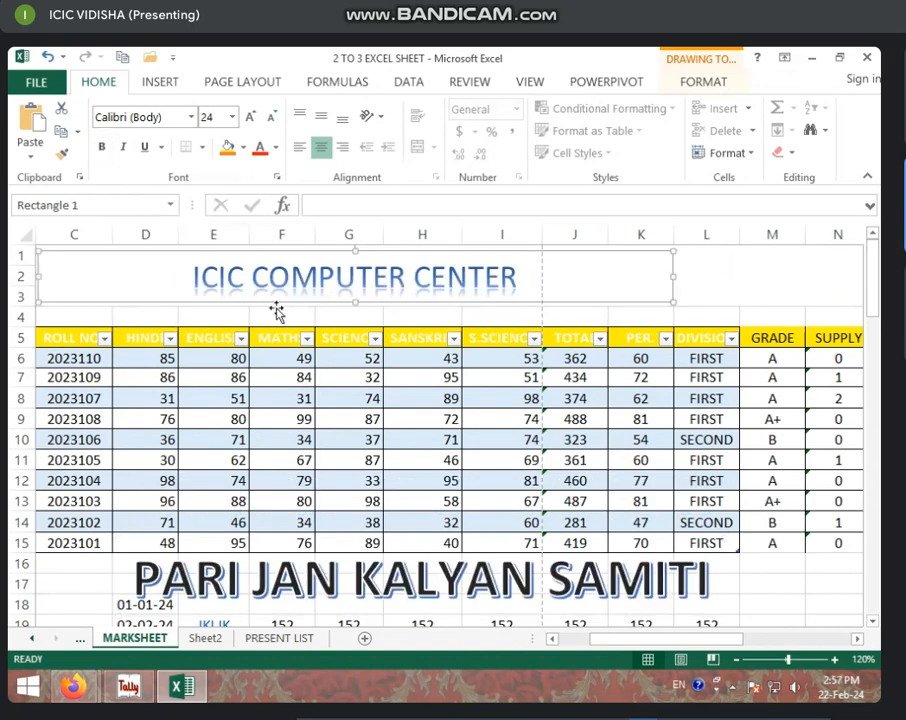
{"action": "left_click_drag", "start_coordinate": [232, 305], "coordinate": [233, 401]}
Step: Move the banner up over rows 12–14 and reduce its font size to 28
{"action": "left_click", "coordinate": [190, 560]}
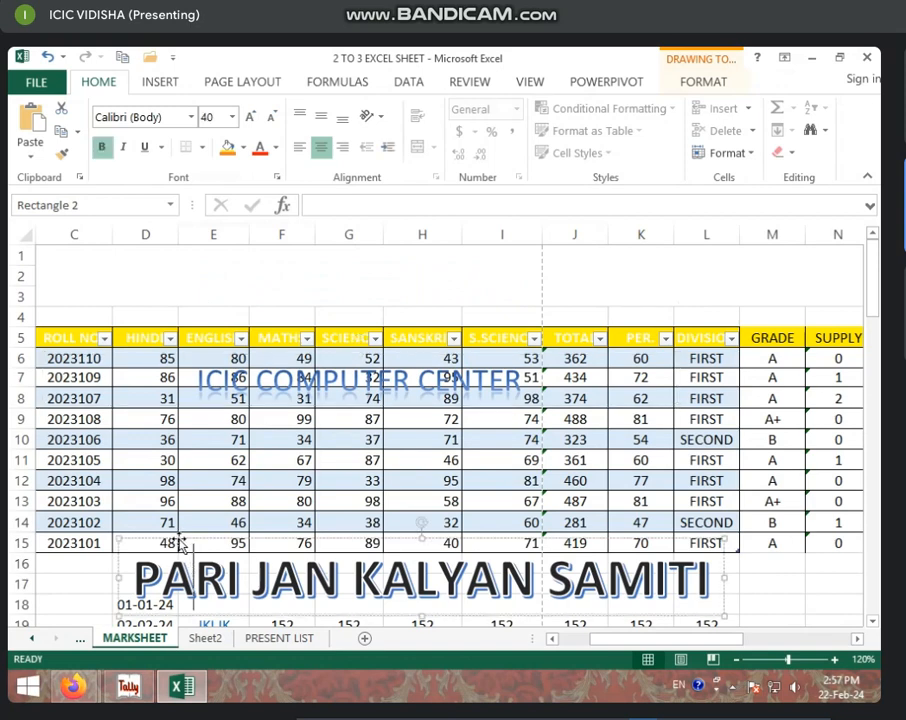
{"action": "left_click_drag", "start_coordinate": [180, 545], "coordinate": [113, 225]}
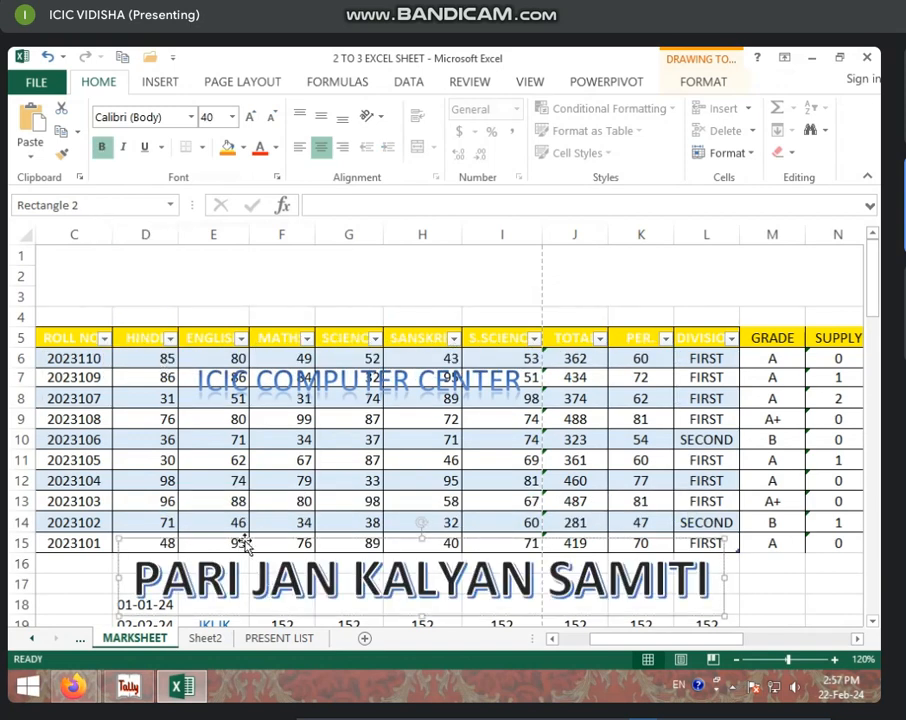
{"action": "left_click_drag", "start_coordinate": [279, 542], "coordinate": [270, 455]}
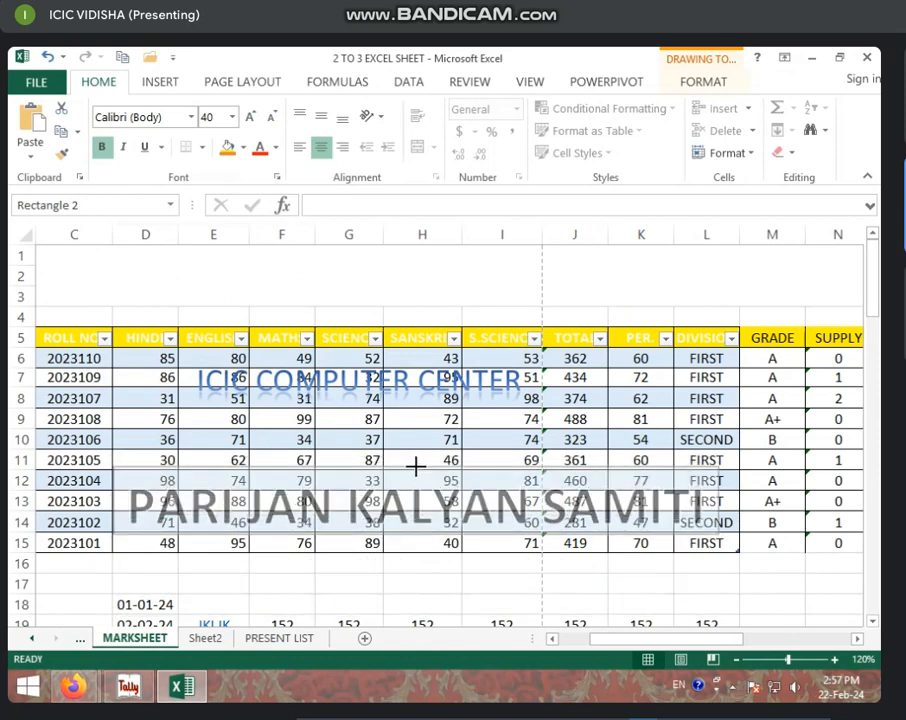
{"action": "key", "text": "Down"}
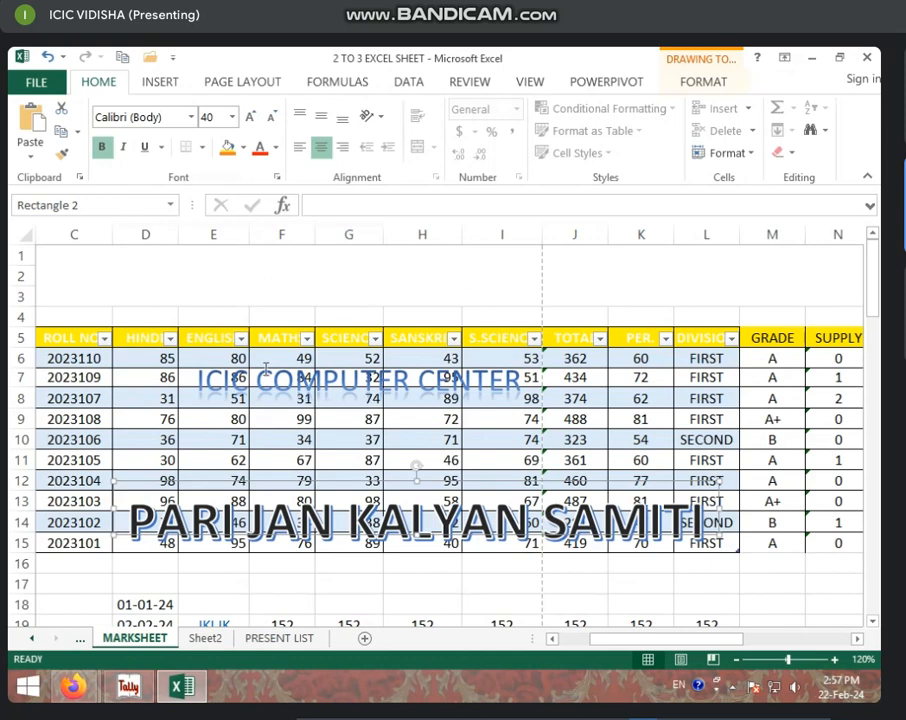
{"action": "left_click", "coordinate": [270, 117]}
{"action": "left_click", "coordinate": [270, 117]}
{"action": "left_click", "coordinate": [270, 117]}
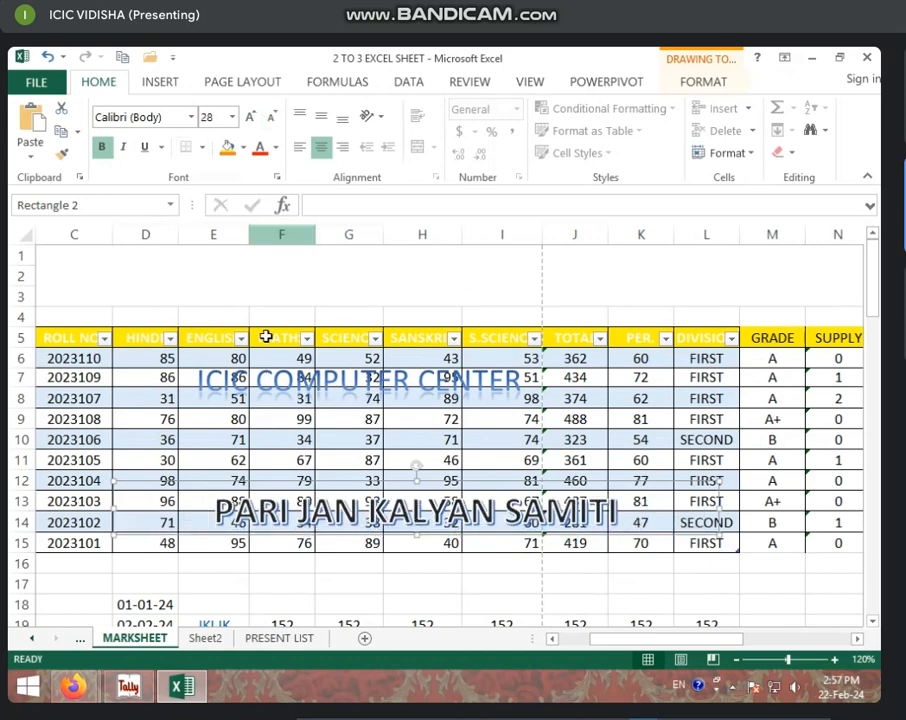
Step: Position the PARI JAN KALYAN SAMITI banner at the top in rows 1–3
{"action": "left_click_drag", "start_coordinate": [112, 480], "coordinate": [143, 226]}
{"action": "left_click_drag", "start_coordinate": [344, 501], "coordinate": [115, 233]}
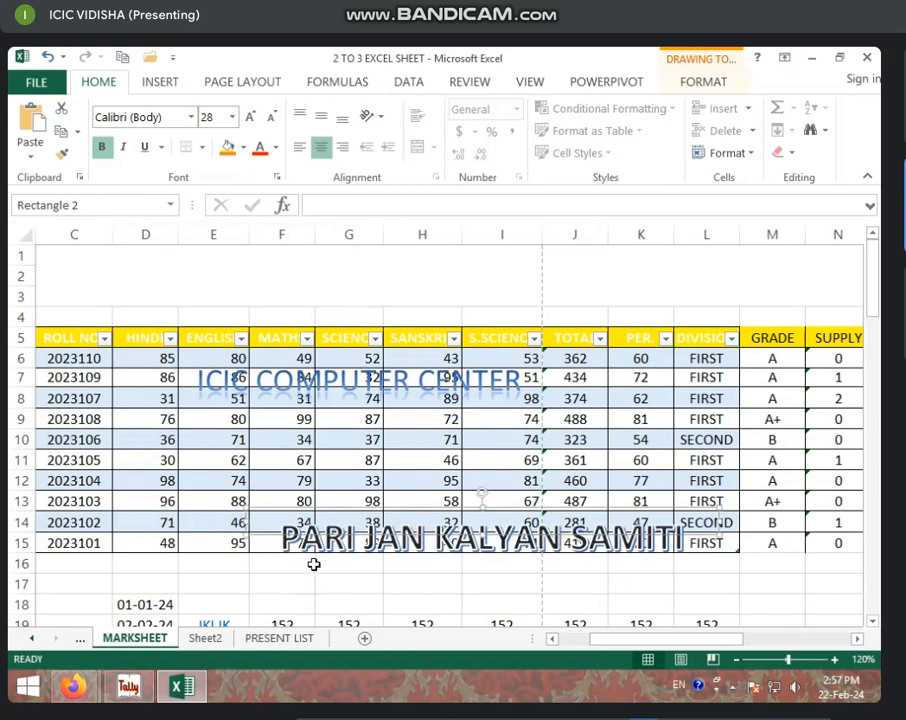
{"action": "left_click_drag", "start_coordinate": [482, 505], "coordinate": [343, 483]}
{"action": "left_click_drag", "start_coordinate": [178, 379], "coordinate": [178, 367]}
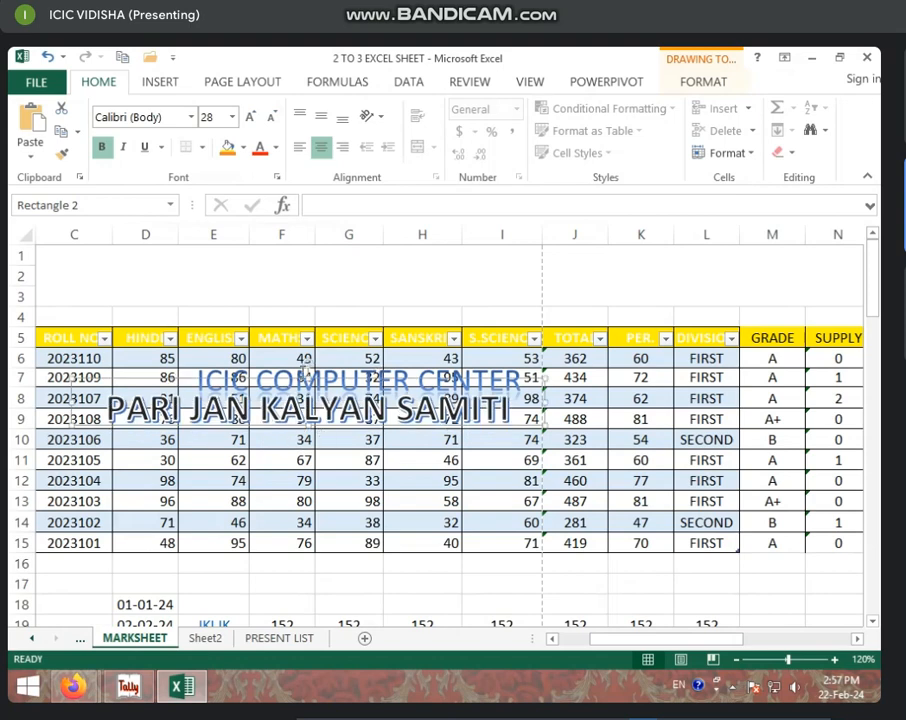
{"action": "left_click_drag", "start_coordinate": [305, 374], "coordinate": [234, 246]}
{"action": "left_click", "coordinate": [354, 321]}
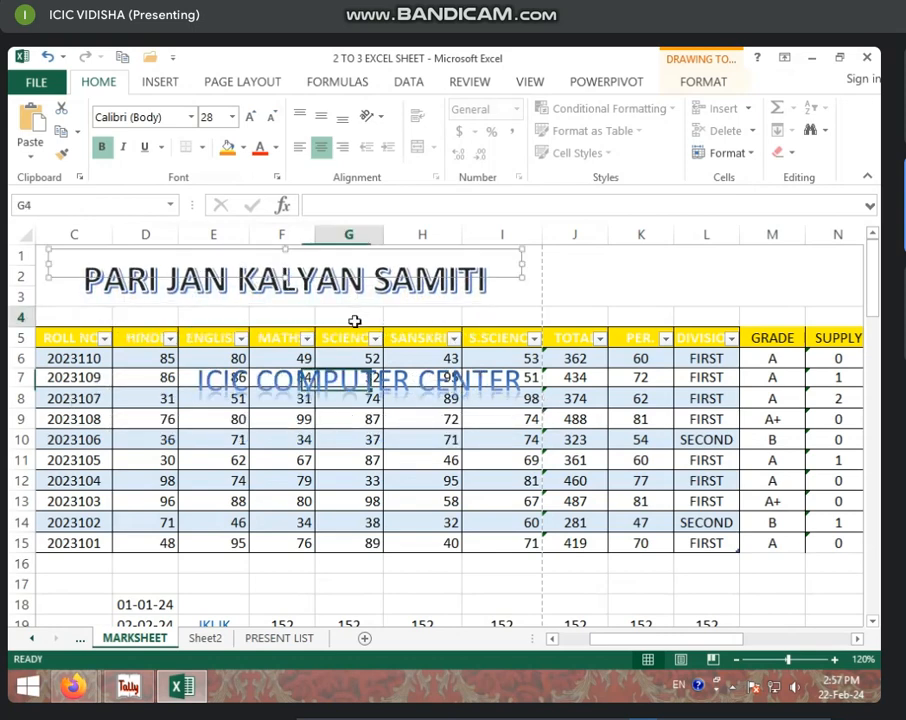
{"action": "left_click", "coordinate": [378, 281]}
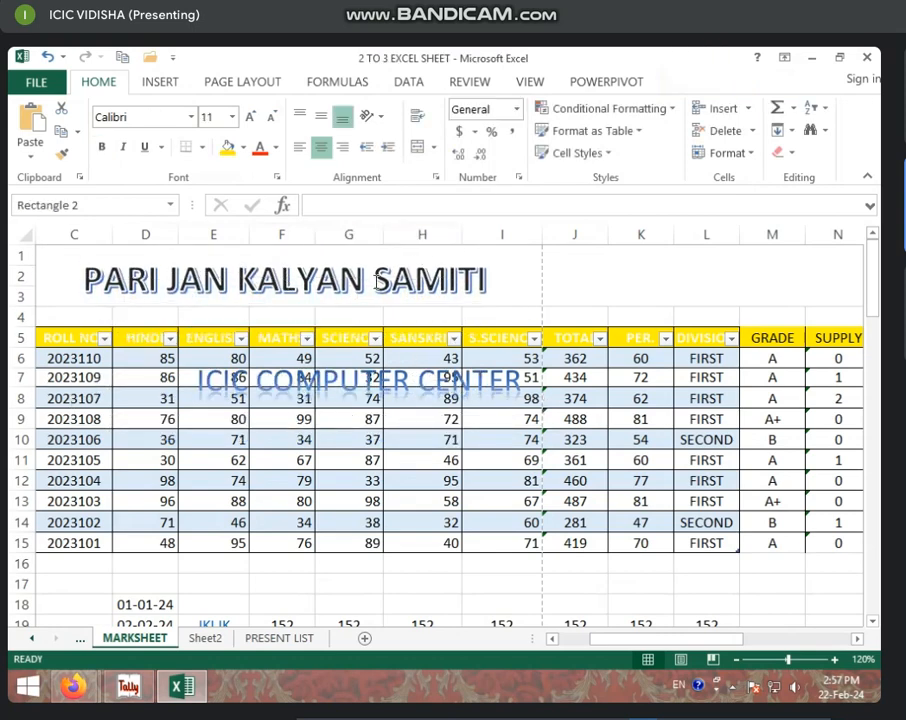
Step: Apply a grey shape style to the banner and make its box taller
{"action": "left_click", "coordinate": [705, 83]}
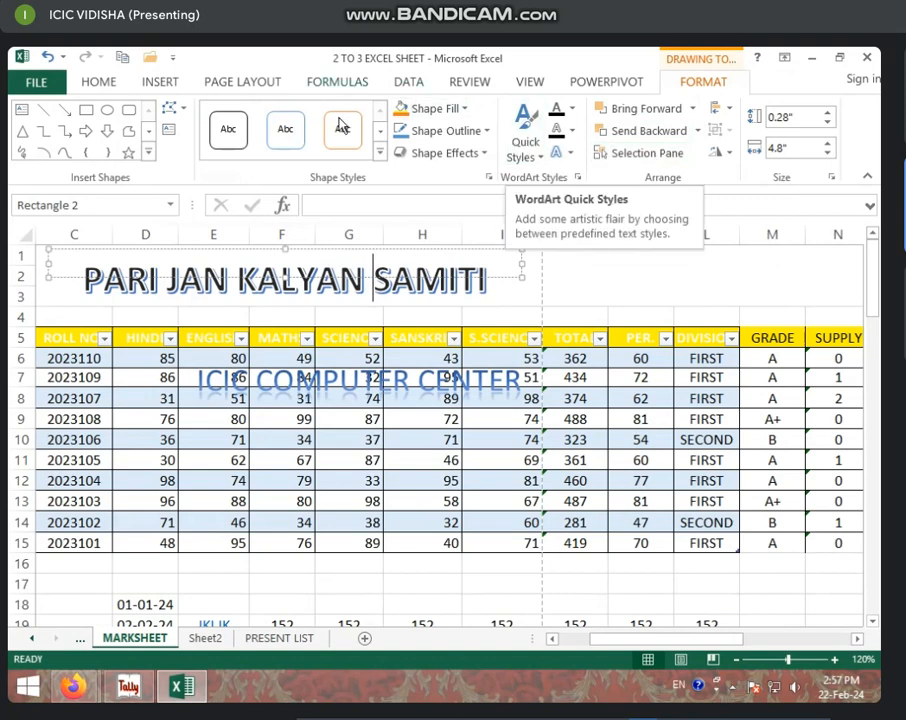
{"action": "left_click", "coordinate": [380, 150]}
{"action": "left_click", "coordinate": [410, 254]}
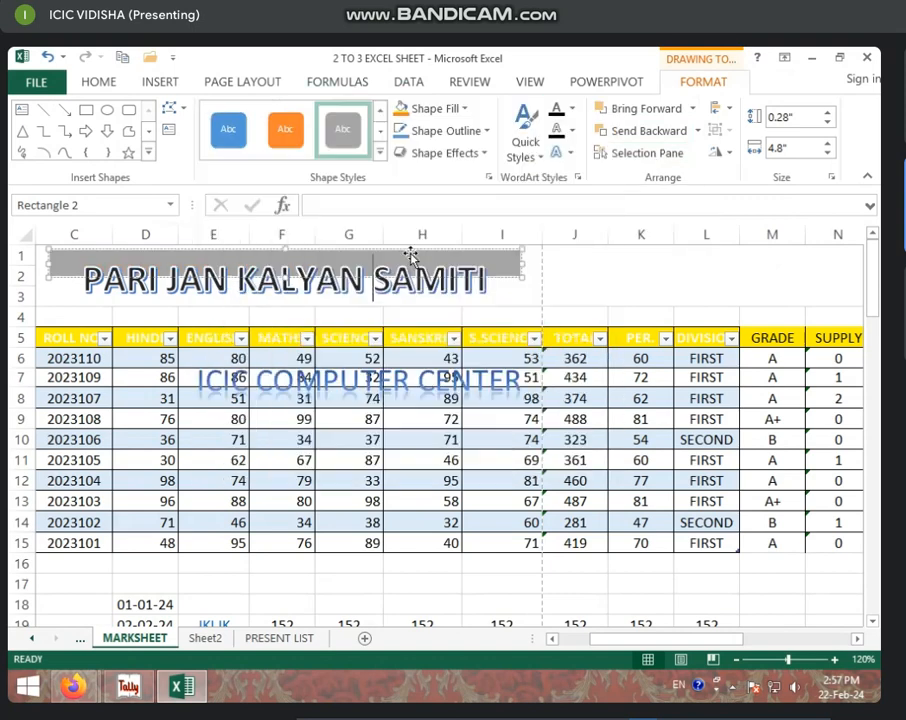
{"action": "left_click_drag", "start_coordinate": [285, 278], "coordinate": [283, 299]}
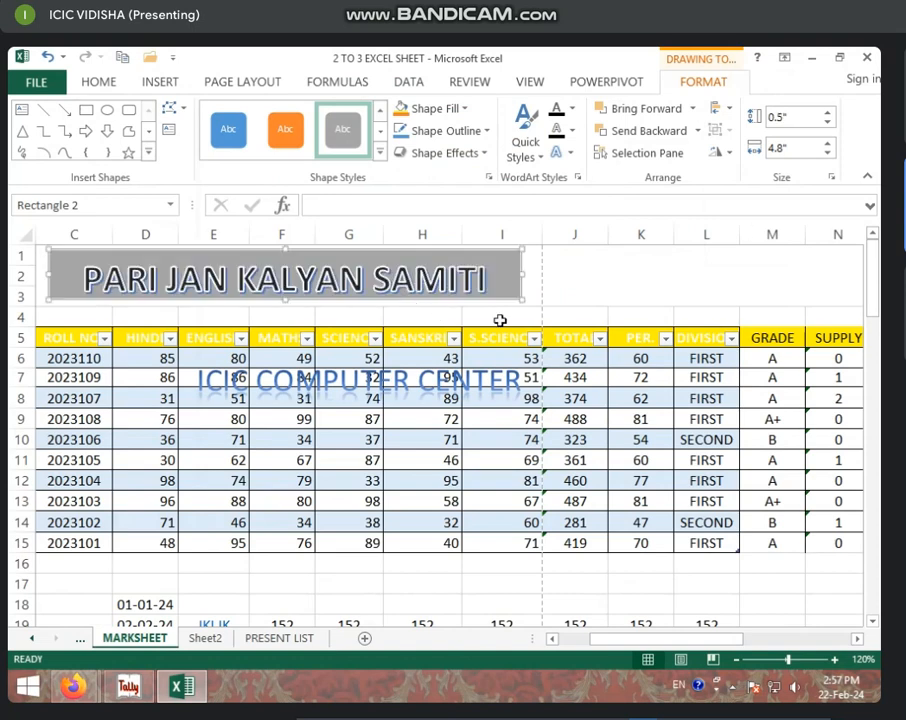
Step: Give the banner text an outer shadow and an arched Follow Path transform
{"action": "left_click", "coordinate": [552, 153]}
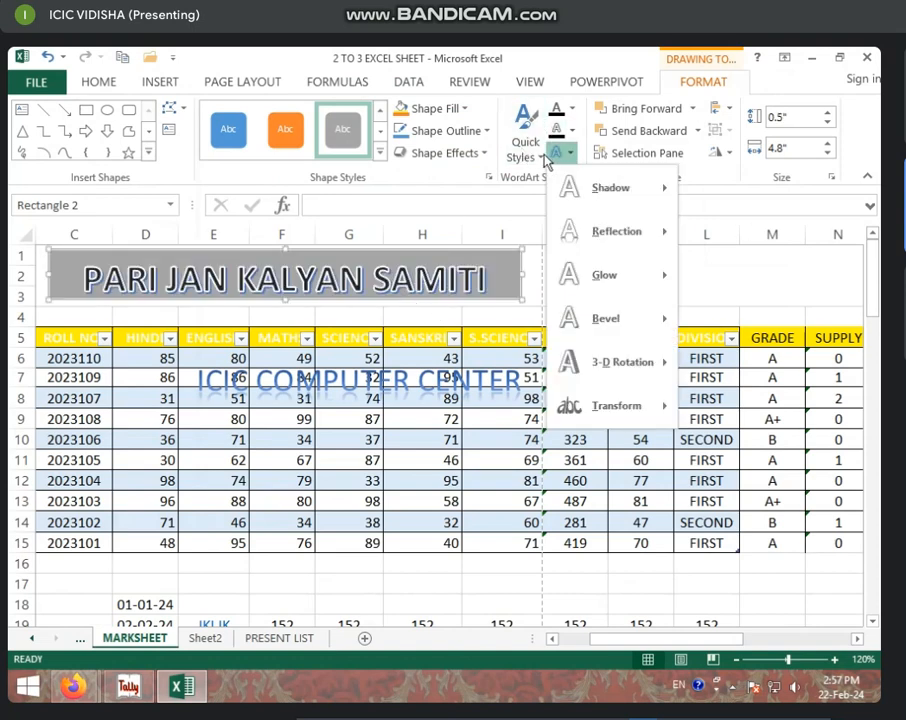
{"action": "mouse_move", "coordinate": [671, 196]}
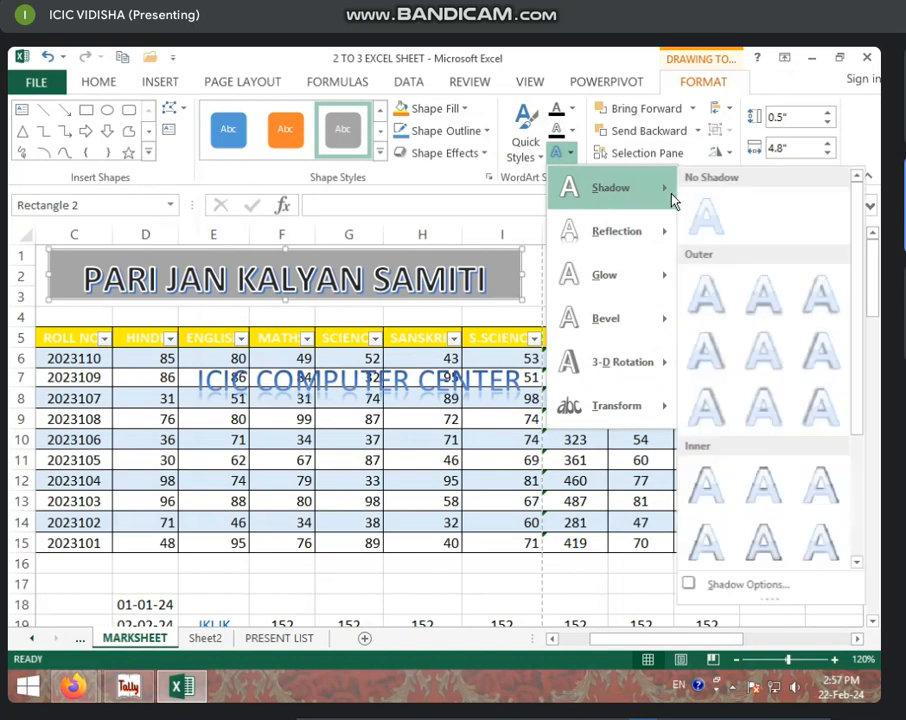
{"action": "left_click", "coordinate": [750, 307]}
{"action": "left_click", "coordinate": [560, 153]}
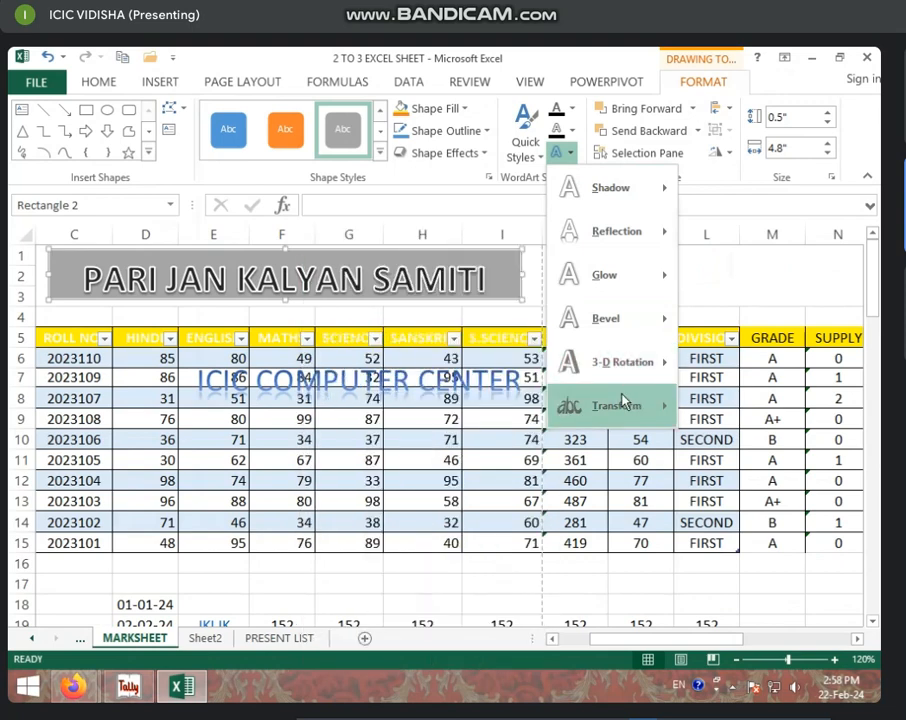
{"action": "mouse_move", "coordinate": [622, 401]}
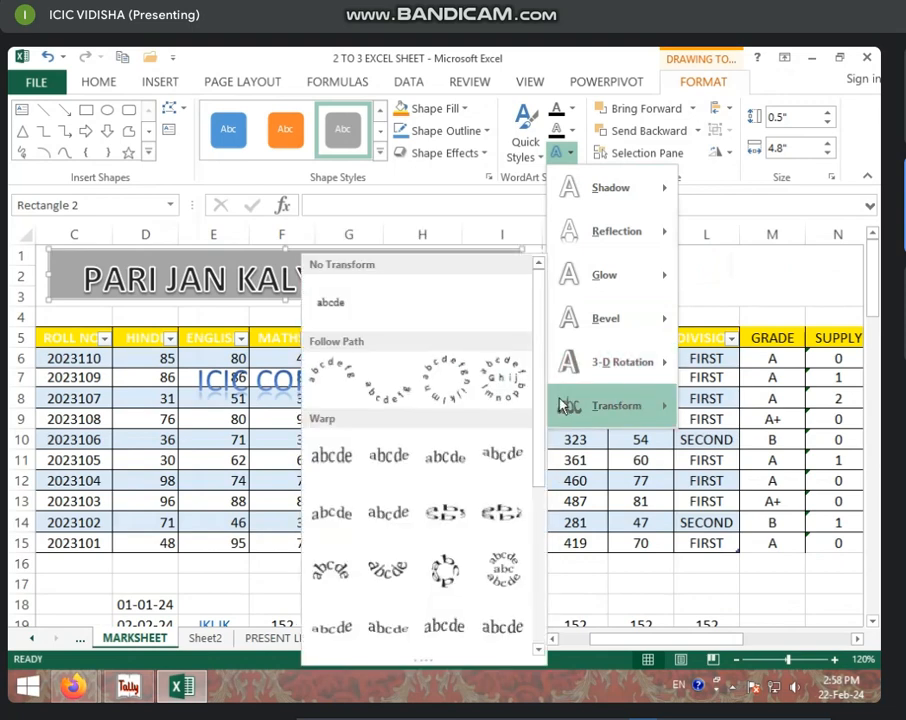
{"action": "left_click", "coordinate": [382, 392]}
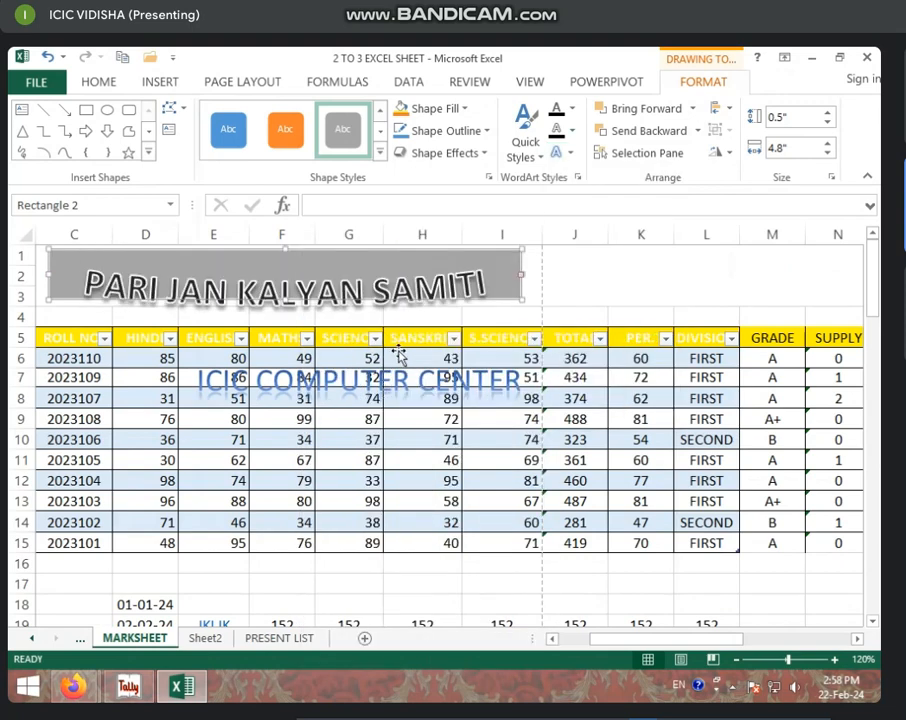
{"action": "left_click", "coordinate": [414, 436]}
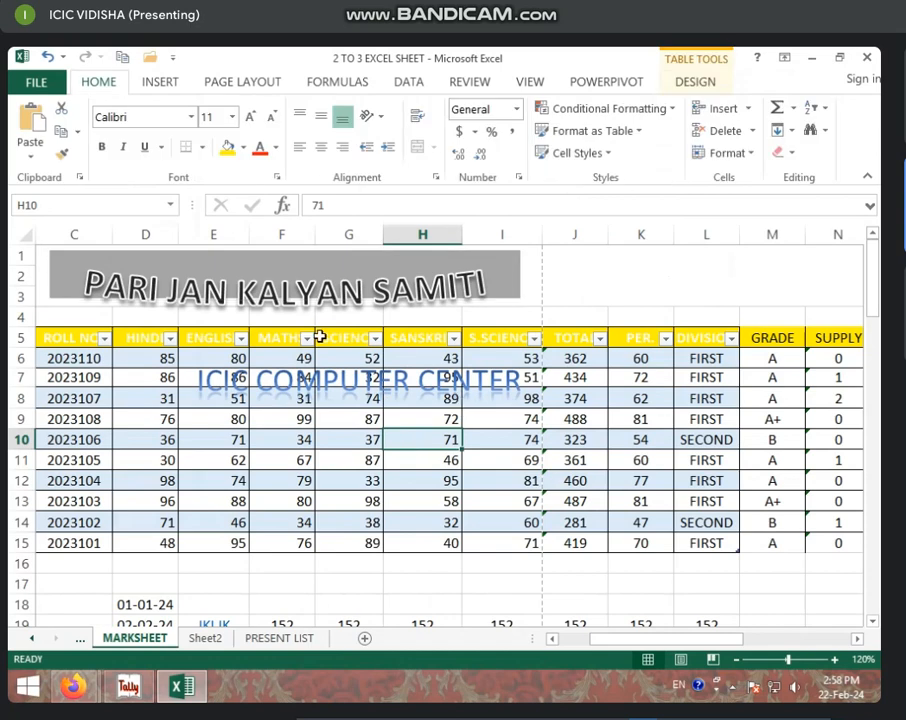
Step: Start a Microsoft Office Signature Line from the Insert Text options
{"action": "left_click", "coordinate": [155, 90]}
{"action": "left_click", "coordinate": [767, 145]}
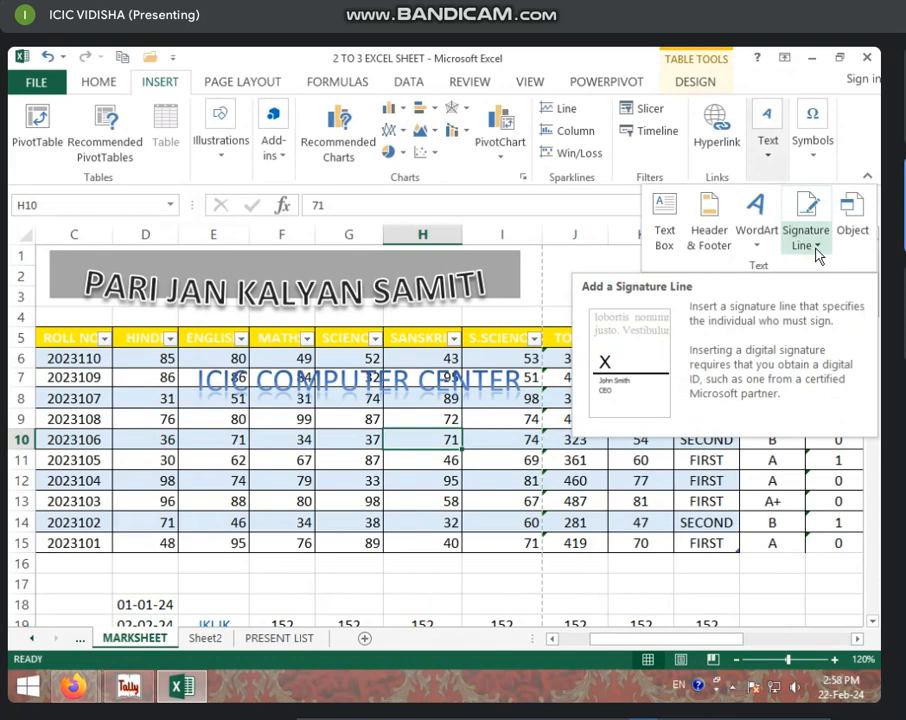
{"action": "left_click", "coordinate": [817, 250]}
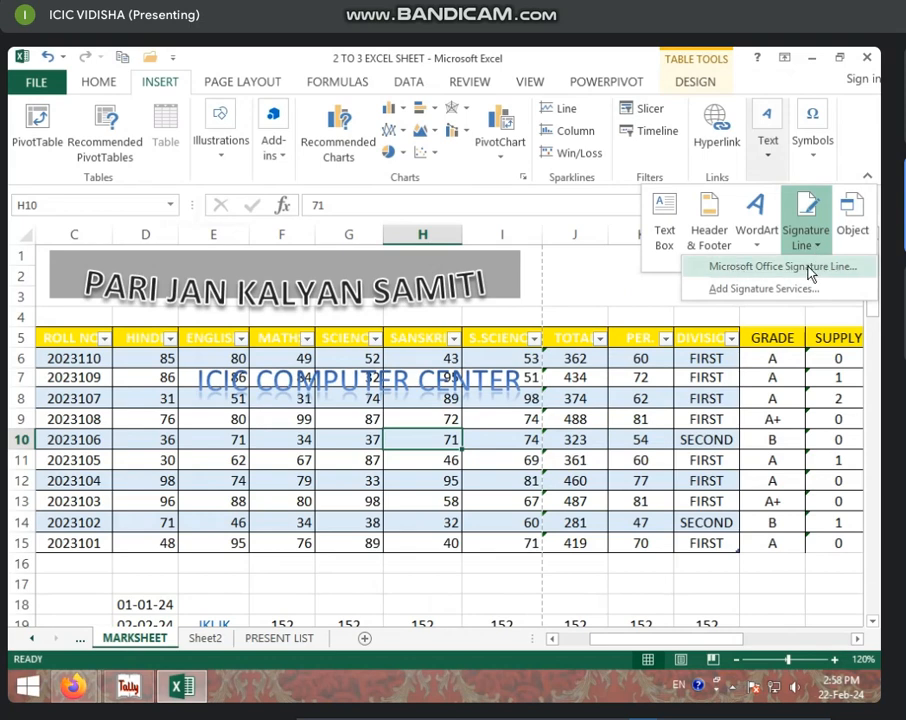
{"action": "left_click", "coordinate": [790, 267]}
{"action": "left_click_drag", "start_coordinate": [403, 244], "coordinate": [248, 277]}
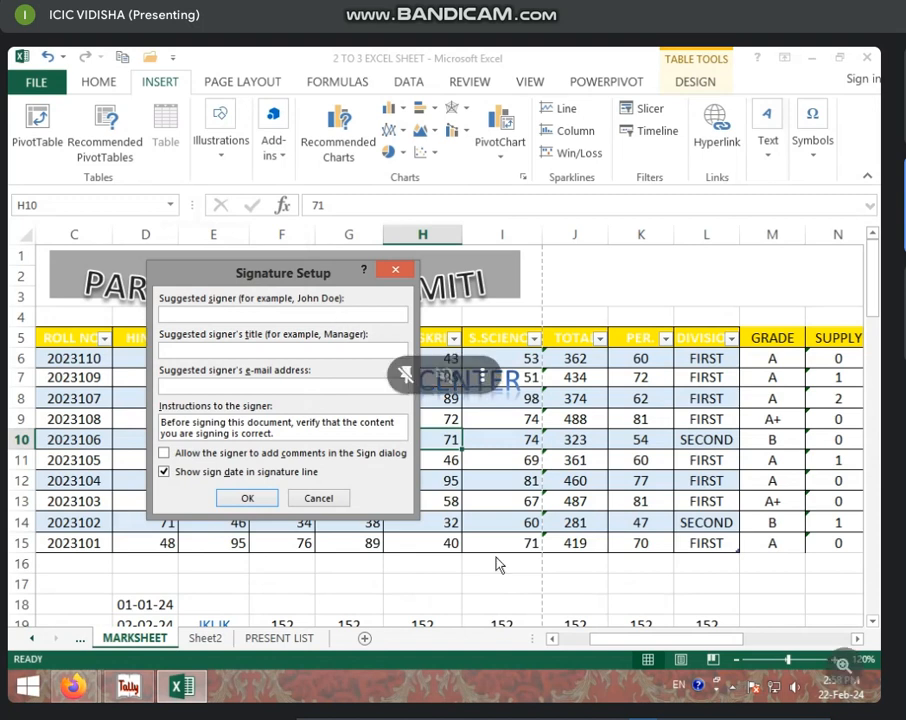
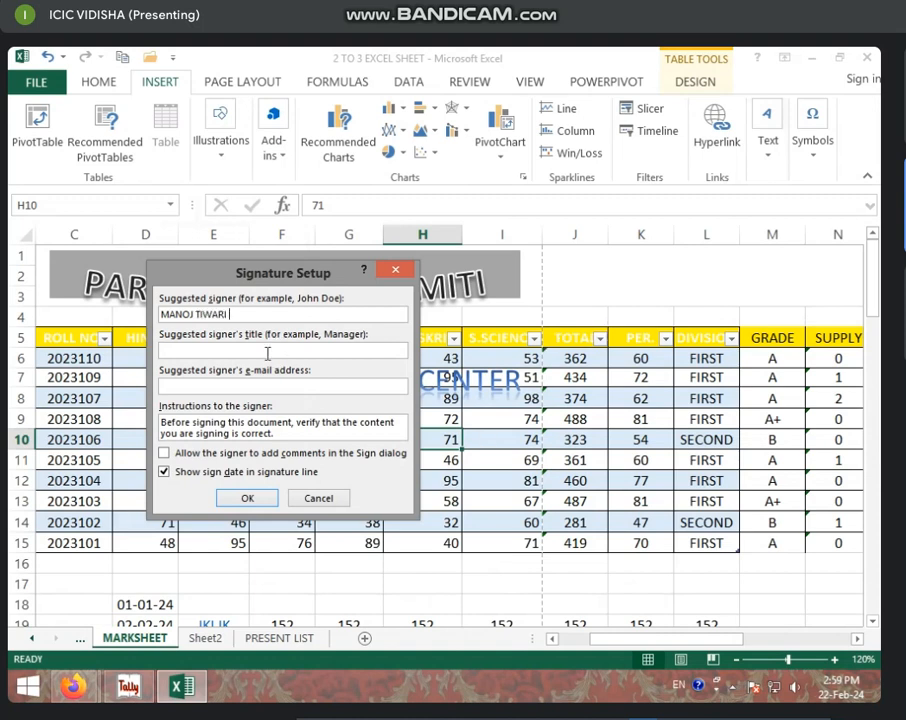
Step: Enter the suggested signer's name and the title CHAIRMAN, then insert the line
{"action": "left_click", "coordinate": [313, 350]}
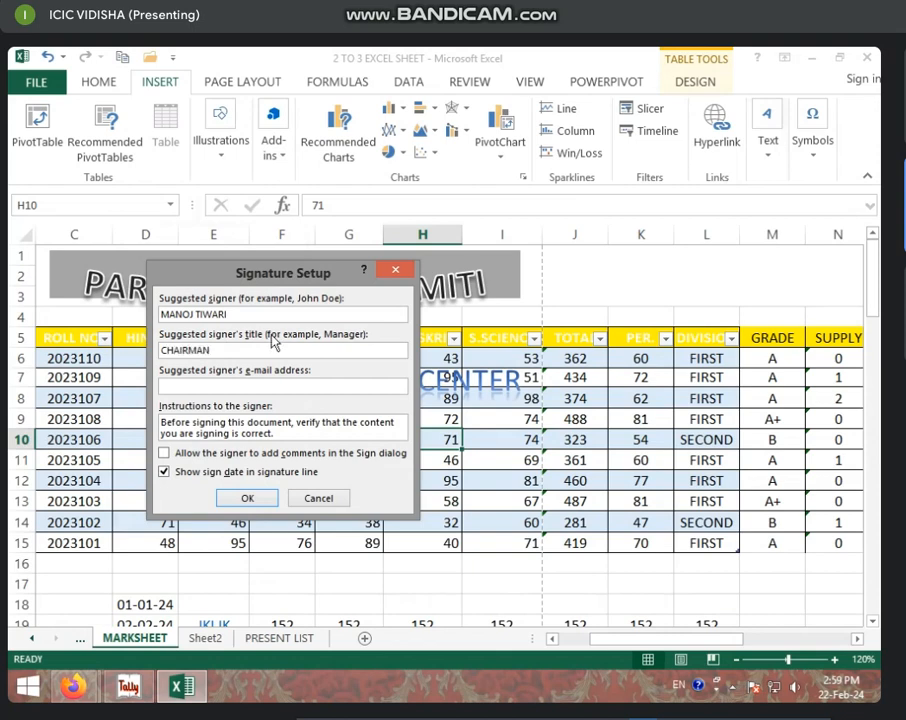
{"action": "left_click", "coordinate": [236, 500]}
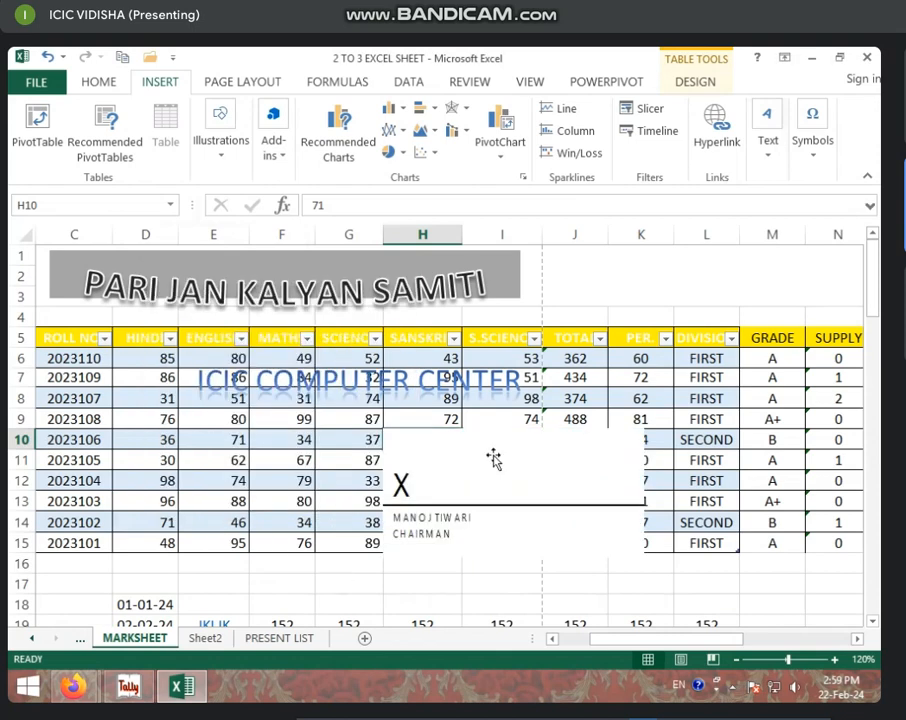
Step: Move the signature line down to about rows 21–27 and widen it to column K
{"action": "left_click_drag", "start_coordinate": [518, 471], "coordinate": [417, 532]}
{"action": "scroll", "coordinate": [744, 550], "scroll_direction": "down", "scroll_amount": 5}
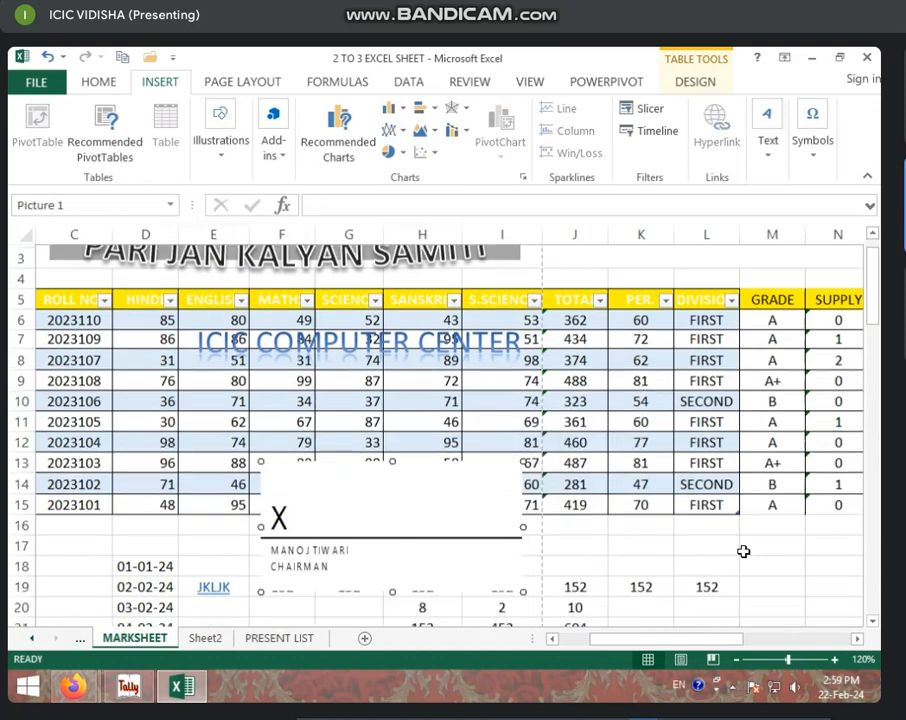
{"action": "left_click_drag", "start_coordinate": [382, 278], "coordinate": [262, 437]}
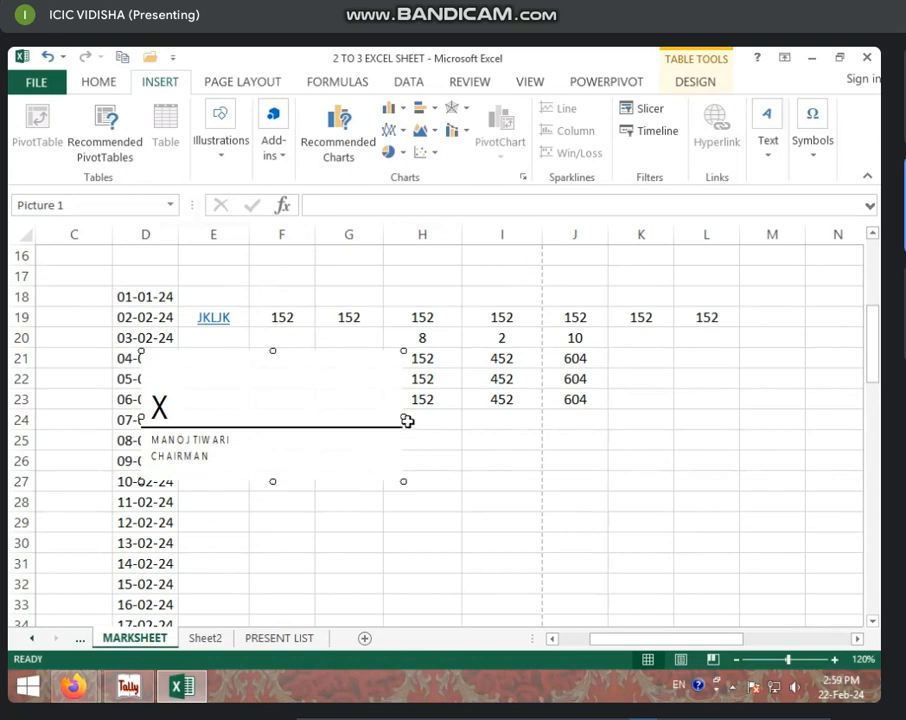
{"action": "mouse_move", "coordinate": [401, 416]}
{"action": "left_mouse_down"}
{"action": "mouse_move", "coordinate": [526, 414]}
{"action": "mouse_move", "coordinate": [681, 432]}
{"action": "left_mouse_up"}
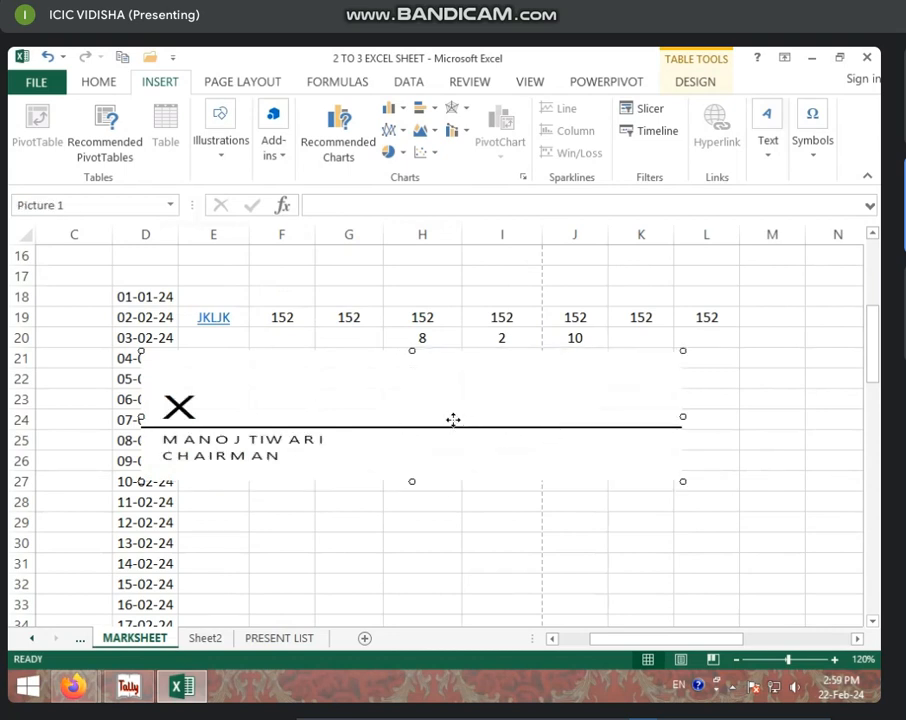
{"action": "mouse_move", "coordinate": [453, 421]}
{"action": "left_mouse_down"}
{"action": "mouse_move", "coordinate": [400, 457]}
{"action": "mouse_move", "coordinate": [380, 447]}
{"action": "left_mouse_up"}
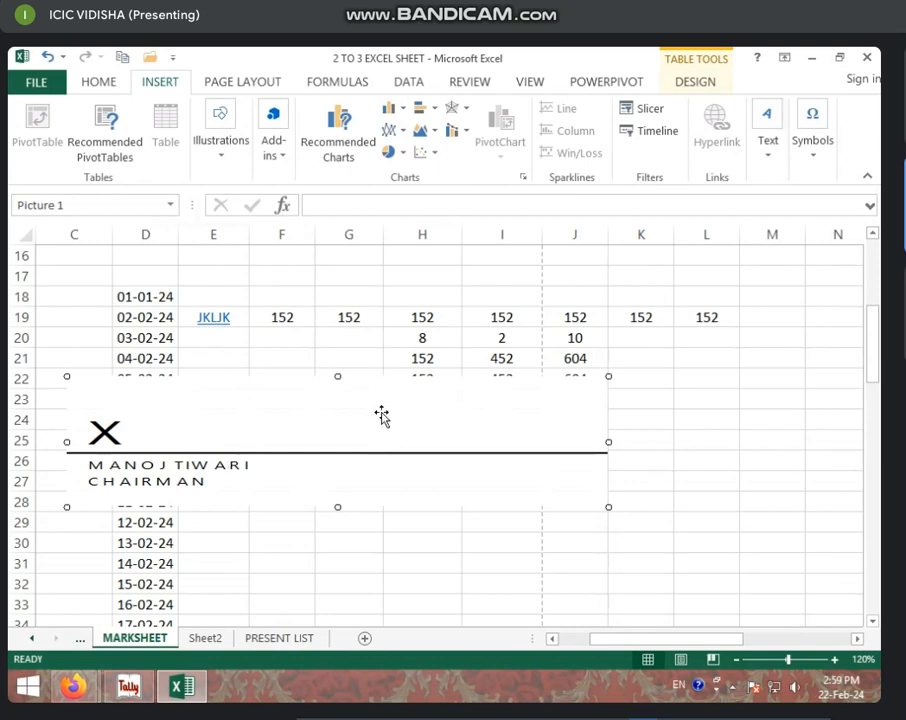
Step: Shrink the signature line into columns E–I around rows 23–31, then delete it
{"action": "mouse_move", "coordinate": [608, 376]}
{"action": "left_mouse_down"}
{"action": "mouse_move", "coordinate": [485, 423]}
{"action": "mouse_move", "coordinate": [350, 438]}
{"action": "mouse_move", "coordinate": [860, 314]}
{"action": "left_mouse_up"}
{"action": "left_click_drag", "start_coordinate": [442, 398], "coordinate": [374, 470]}
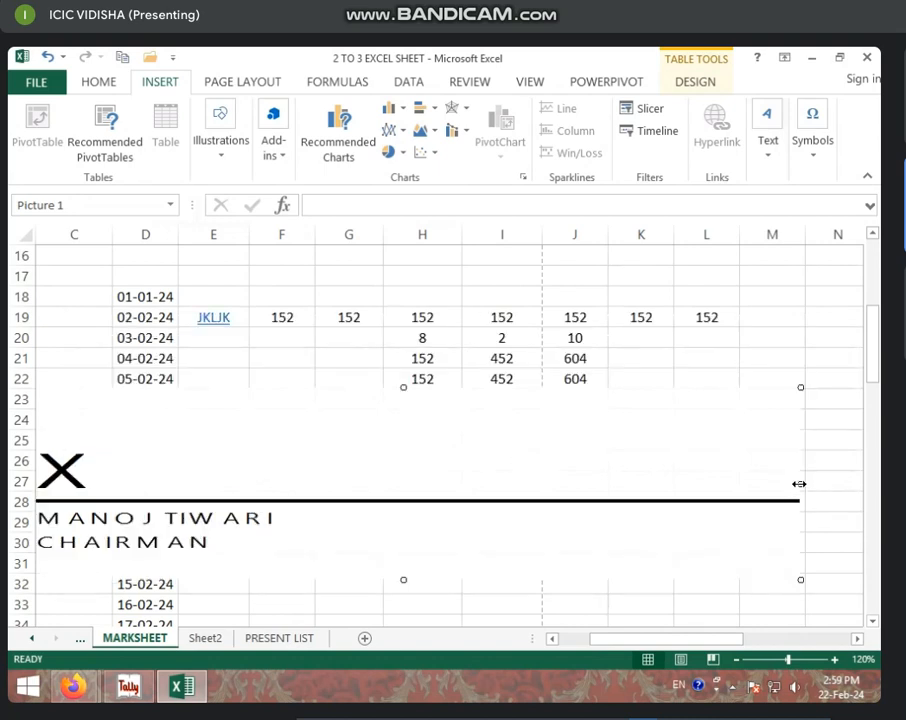
{"action": "left_click_drag", "start_coordinate": [799, 484], "coordinate": [335, 484]}
{"action": "mouse_move", "coordinate": [198, 521]}
{"action": "left_mouse_down"}
{"action": "mouse_move", "coordinate": [327, 513]}
{"action": "mouse_move", "coordinate": [369, 497]}
{"action": "left_mouse_up"}
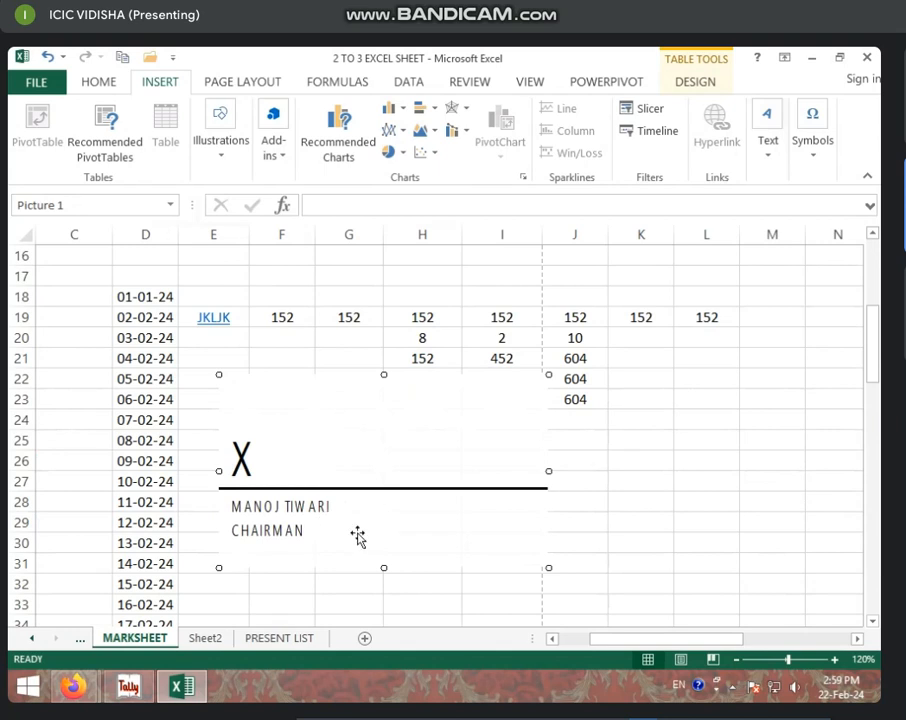
{"action": "key", "text": "Delete"}
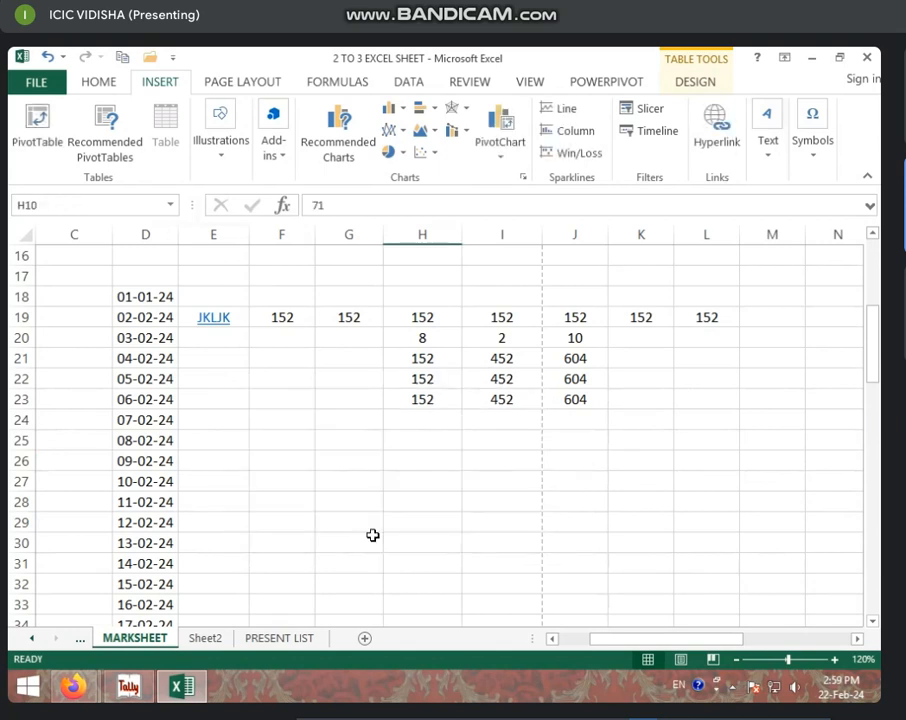
{"action": "left_click", "coordinate": [769, 145]}
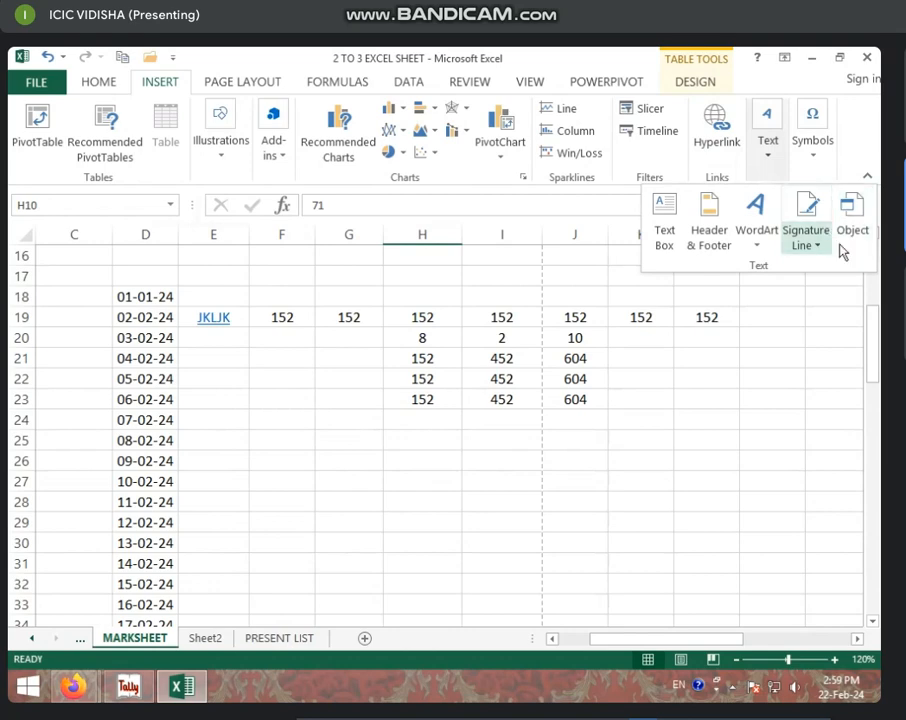
{"action": "left_click", "coordinate": [855, 233]}
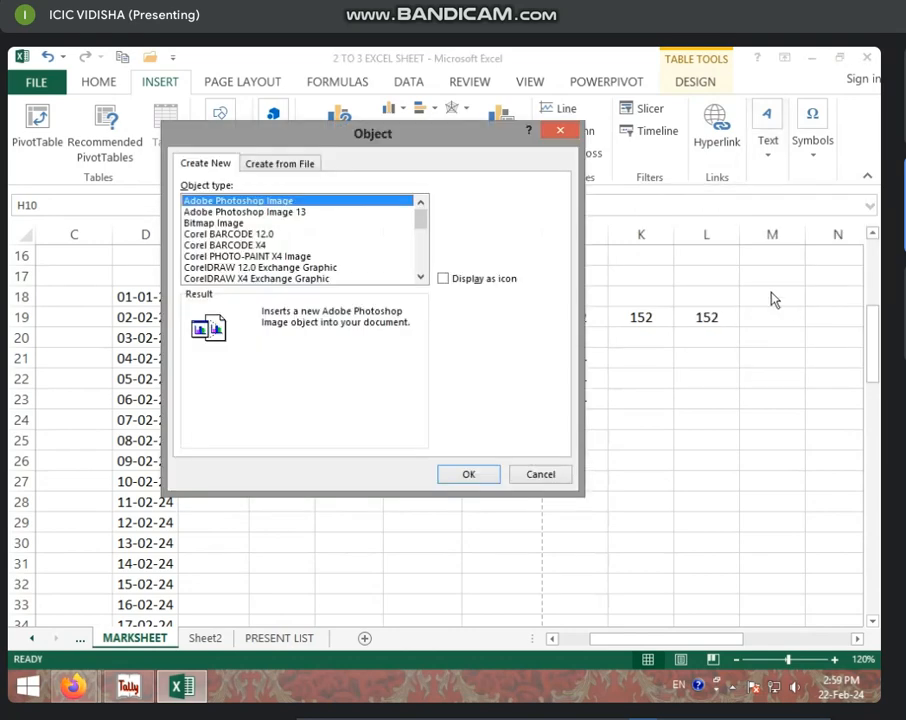
{"action": "left_click", "coordinate": [577, 133]}
{"action": "scroll", "coordinate": [449, 289], "scroll_direction": "up", "scroll_amount": 6}
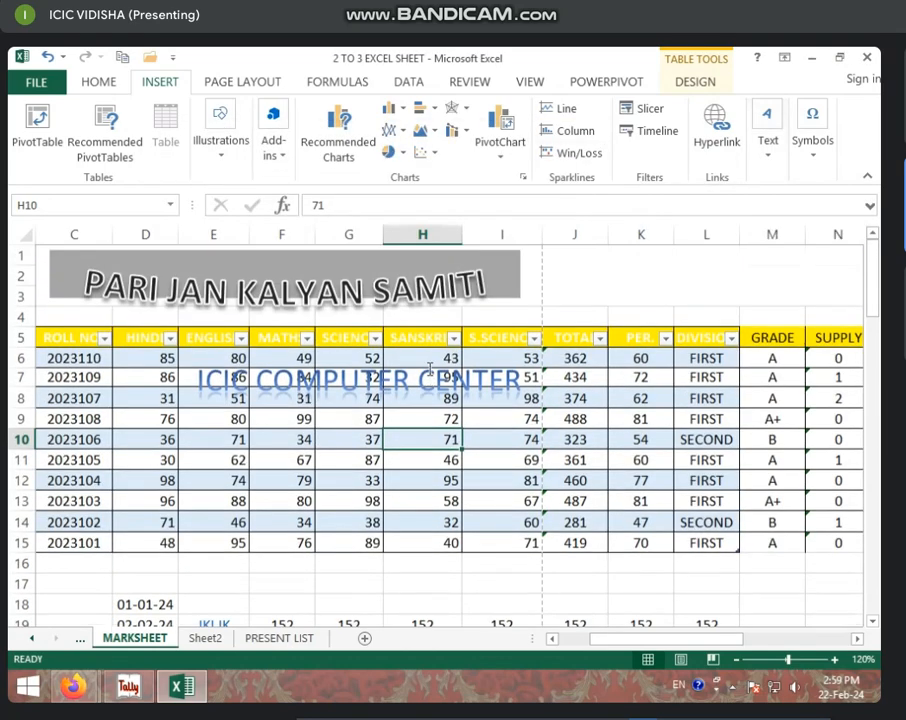
{"action": "left_click", "coordinate": [348, 390]}
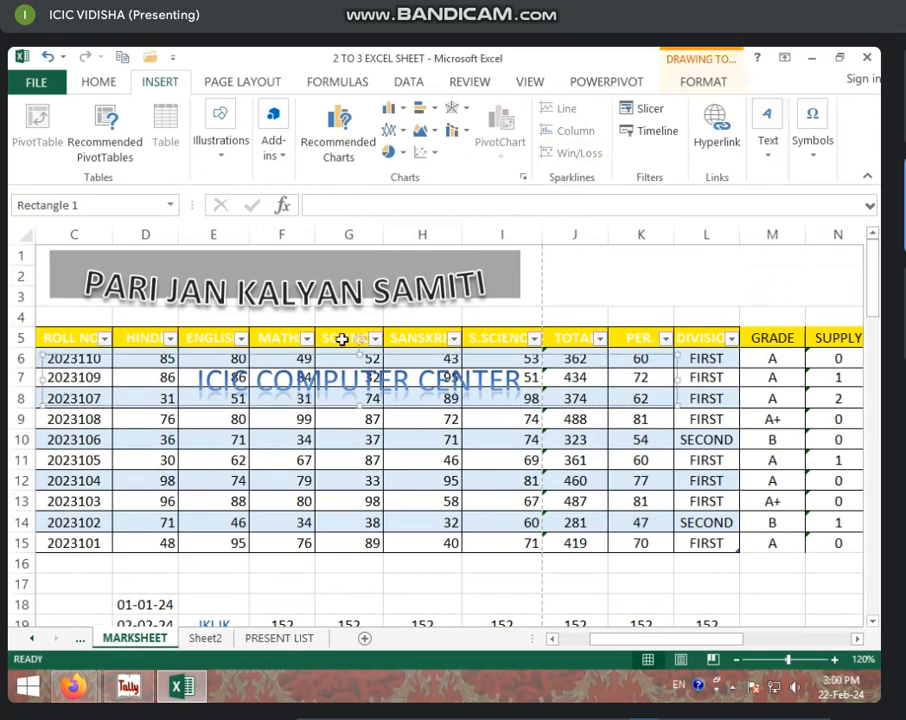
{"action": "scroll", "coordinate": [341, 285], "scroll_direction": "down", "scroll_amount": 3}
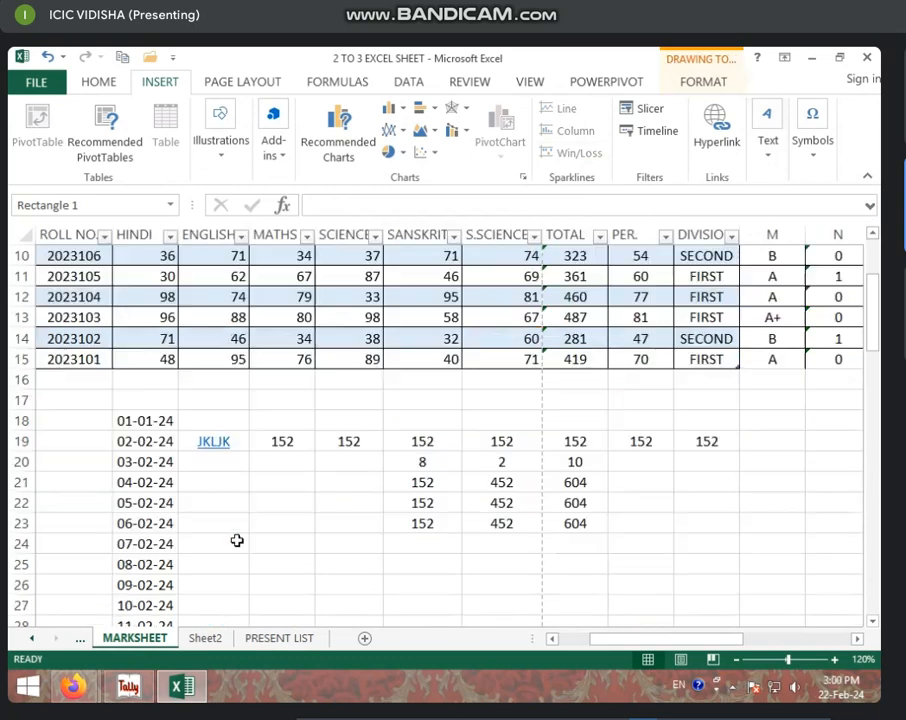
Step: Open the PRESENT LIST sheet, select cells L15, G17 and K14, and show the Insert Text options
{"action": "left_click", "coordinate": [280, 638]}
{"action": "left_click", "coordinate": [444, 451]}
{"action": "scroll", "coordinate": [350, 456], "scroll_direction": "up", "scroll_amount": 1}
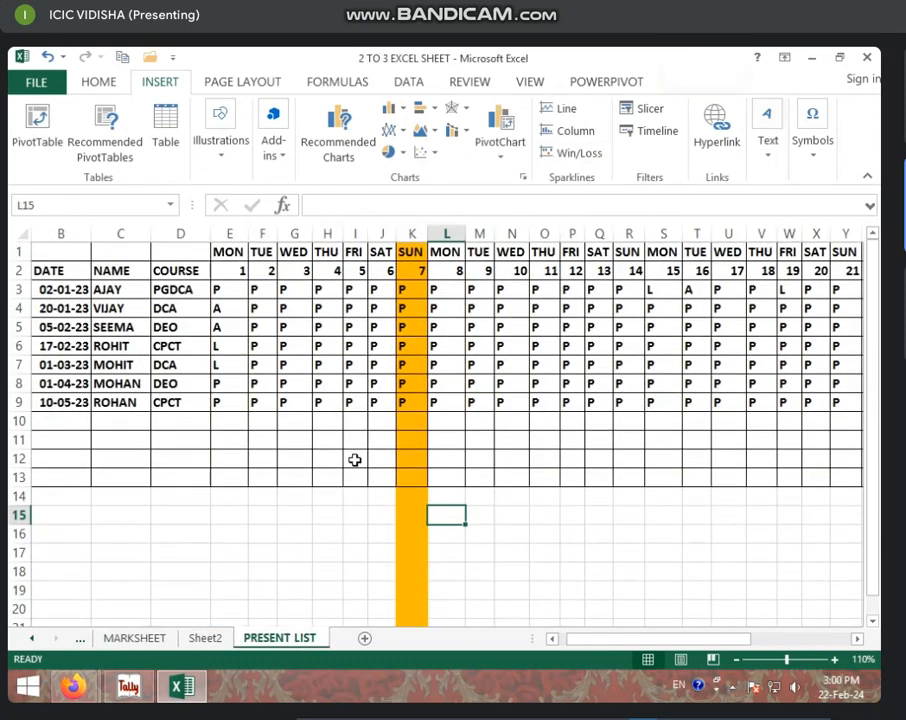
{"action": "left_click", "coordinate": [297, 553]}
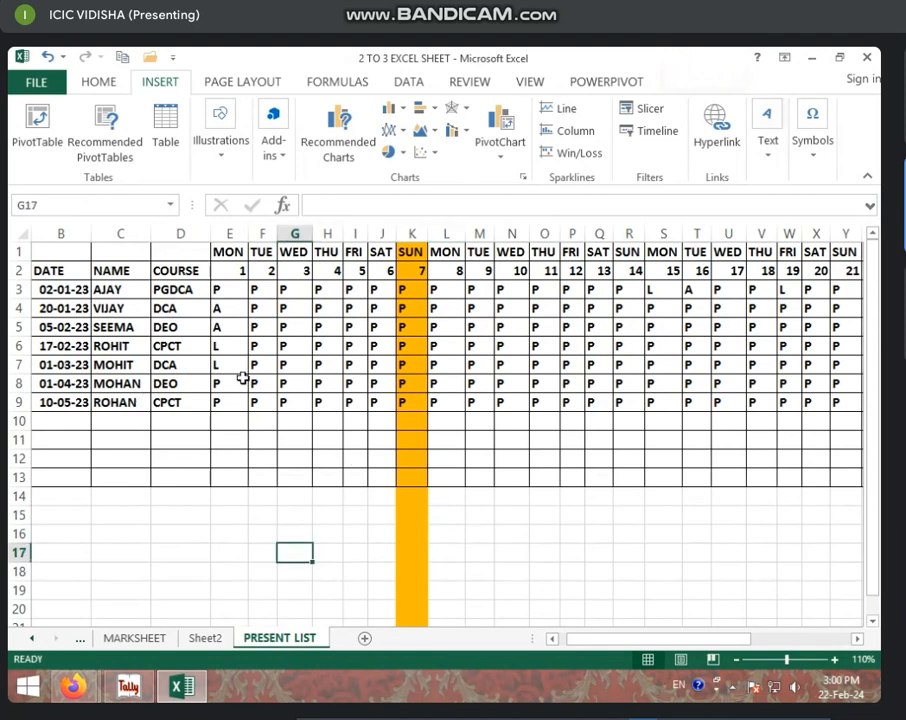
{"action": "left_click", "coordinate": [408, 496]}
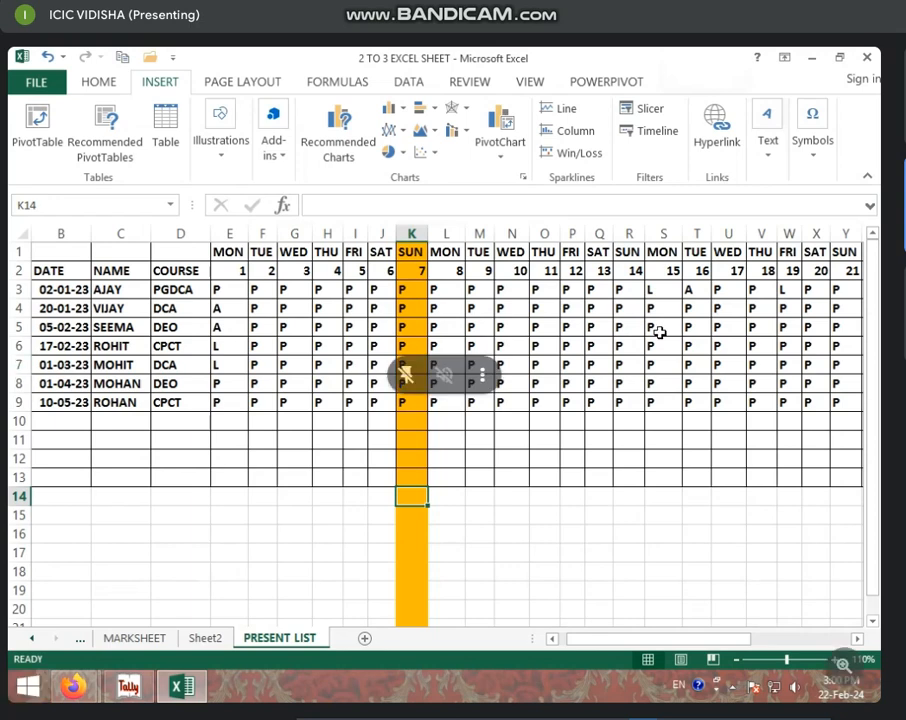
{"action": "left_click", "coordinate": [760, 163]}
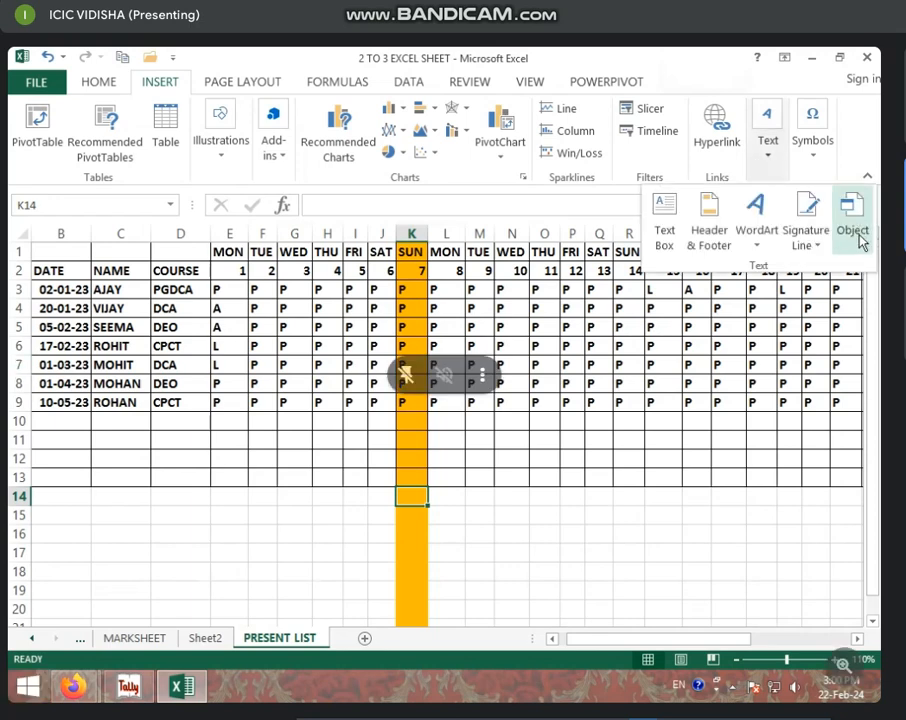